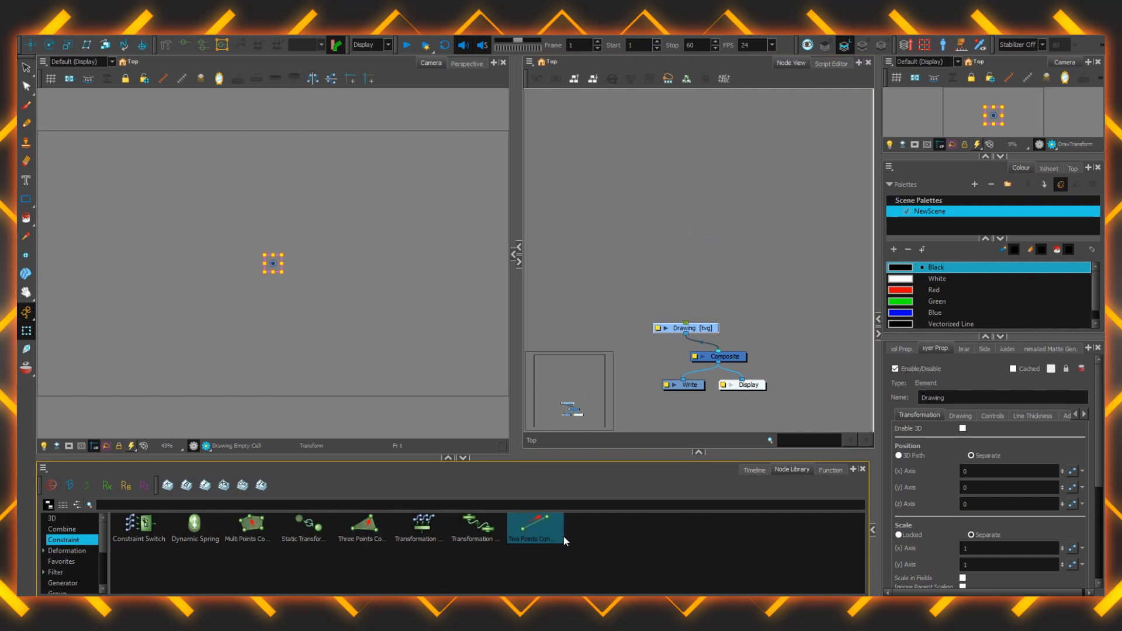
Add a Transformation-Limit node to the network and connect its output to the Drawing node holding the rectangle
drag(478, 526, 643, 240)
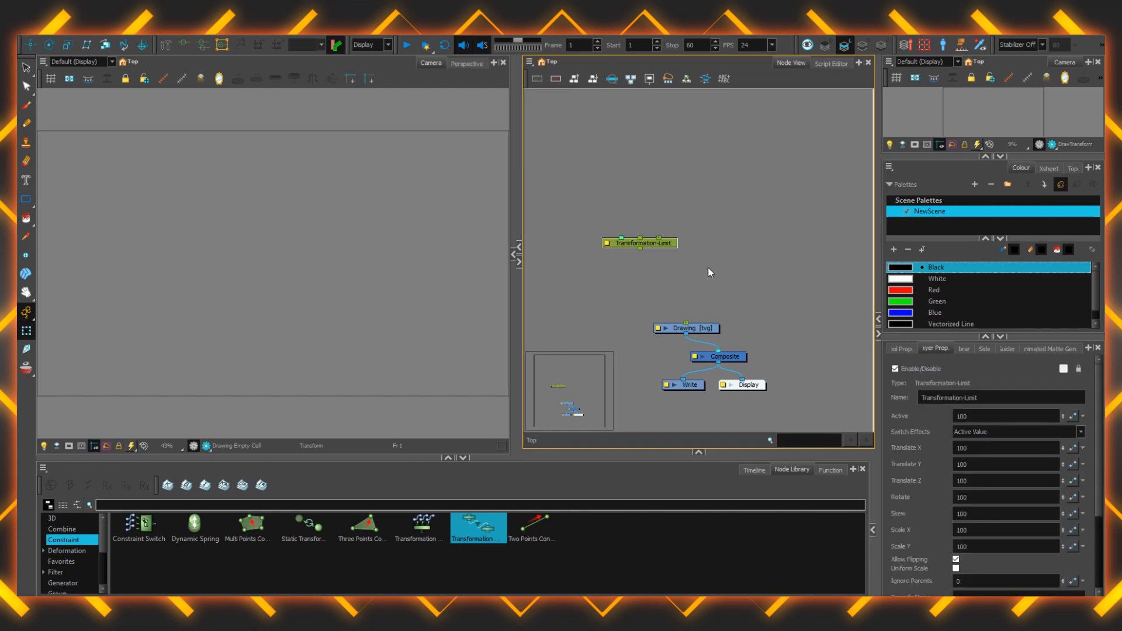
drag(671, 242, 686, 260)
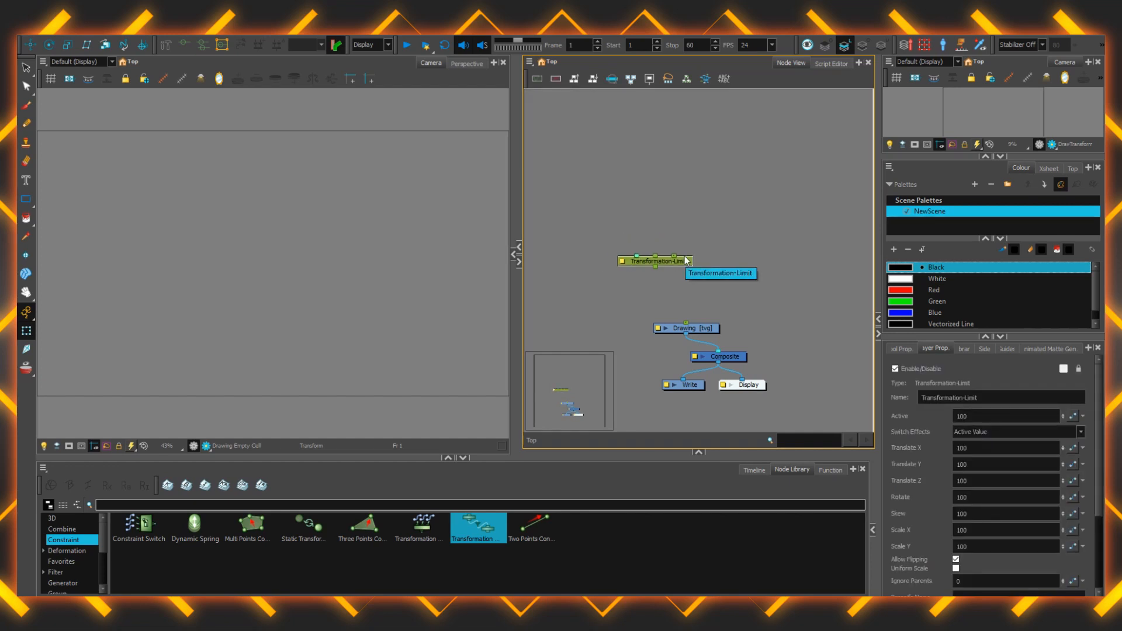
drag(701, 330, 715, 314)
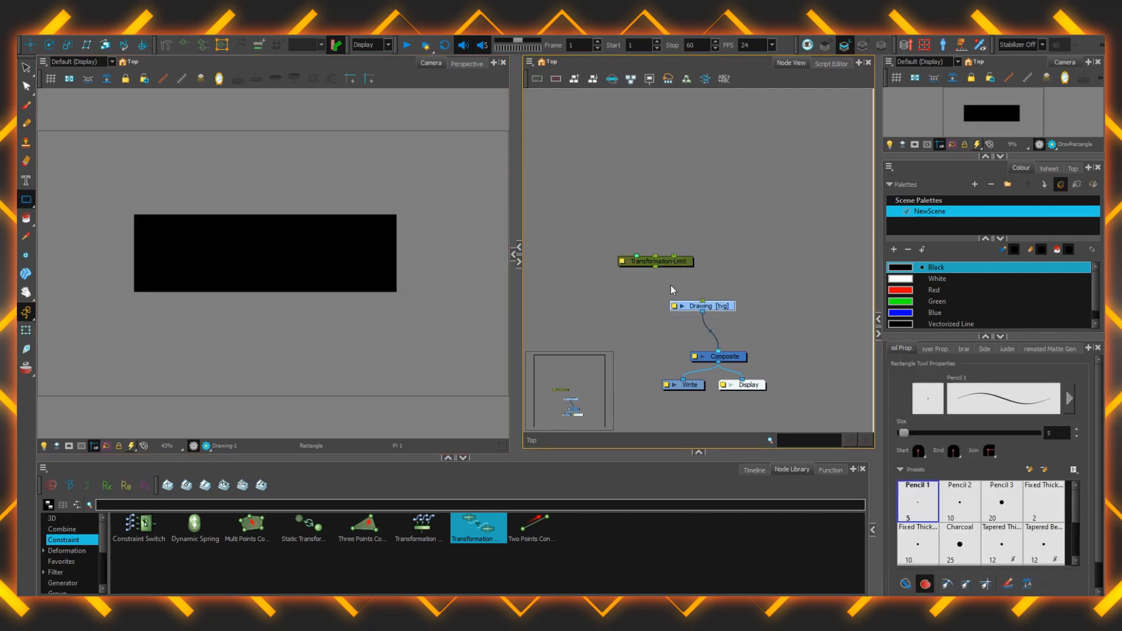
mouse_move(663, 263)
mouse_down()
mouse_move(674, 258)
mouse_move(703, 301)
mouse_up()
click(651, 196)
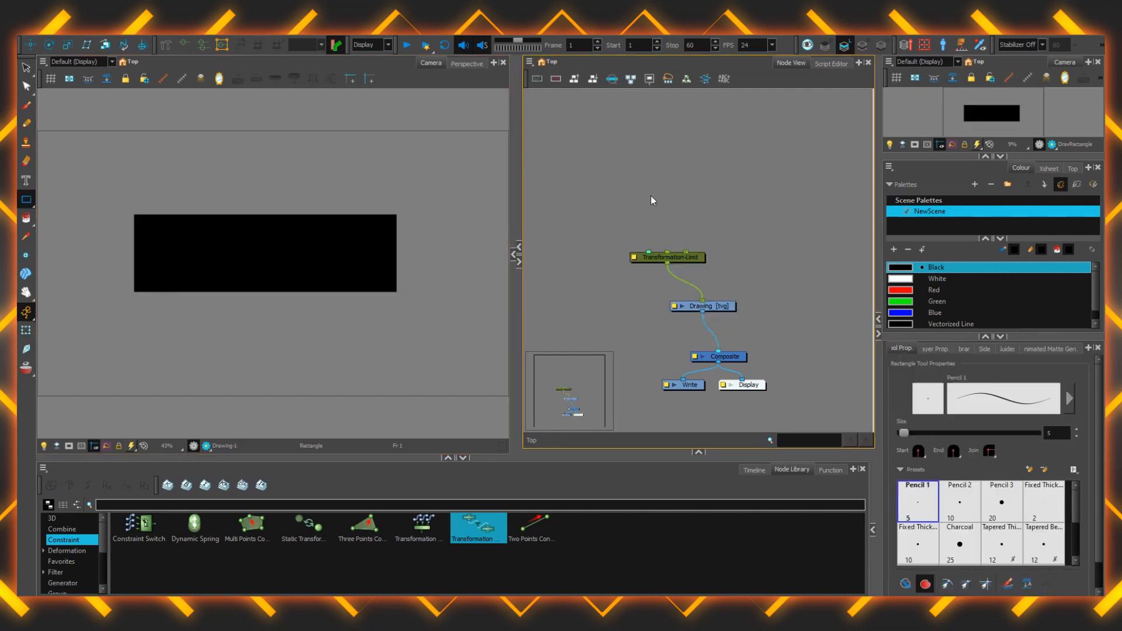
Rewire the Peg to the Transformation-Limit's rightmost input, test-rotate the rectangle through the Peg, and undo the rotation
click(50, 45)
drag(230, 328, 439, 339)
drag(670, 253, 686, 253)
drag(331, 360, 445, 330)
key(ctrl+z)
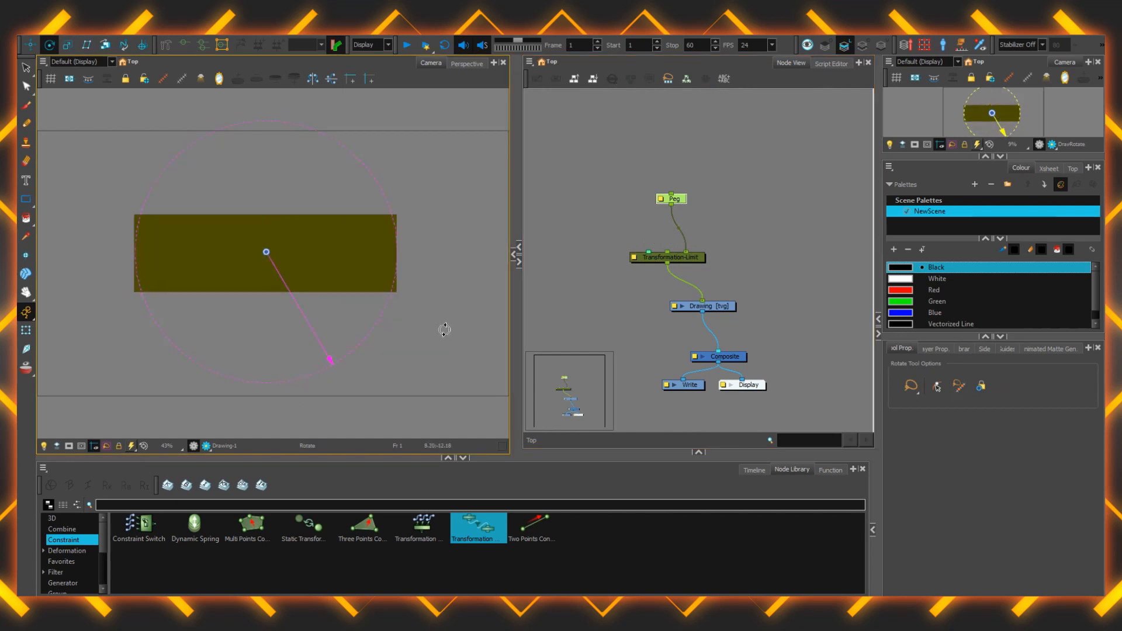
Set the Rotate value of the Transformation-Limit node to 0
click(671, 258)
click(936, 349)
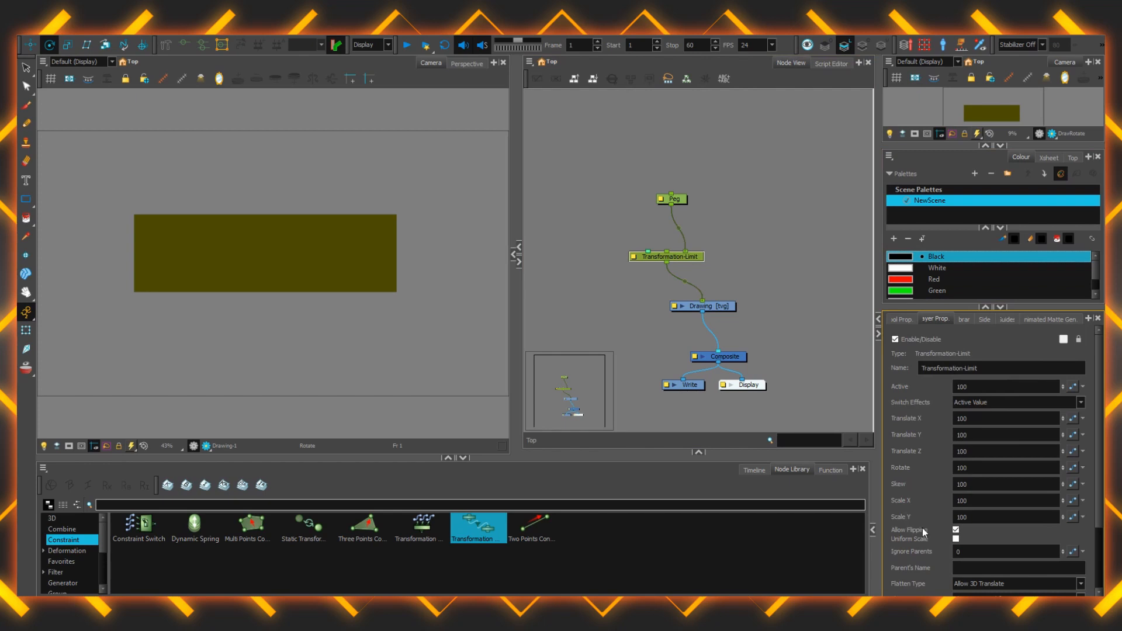
drag(973, 469, 924, 472)
text(0)
key(Return)
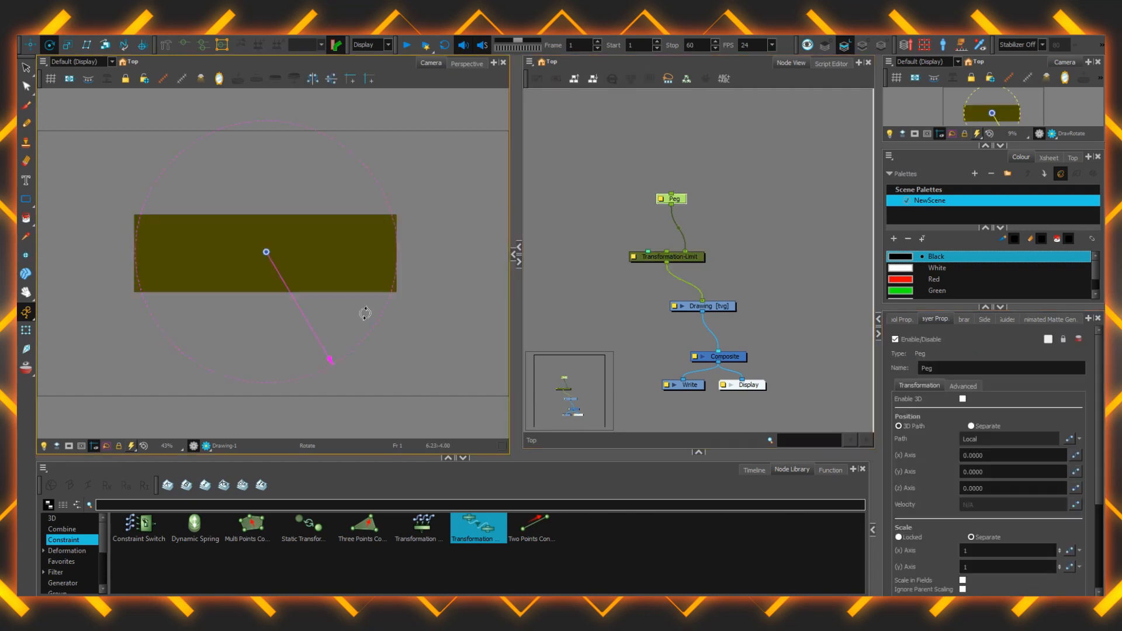
Test the rotation limit by rotating the Peg about its centre and about a pivot moved to the rectangle's lower-right corner
drag(366, 314, 104, 259)
drag(261, 257, 365, 269)
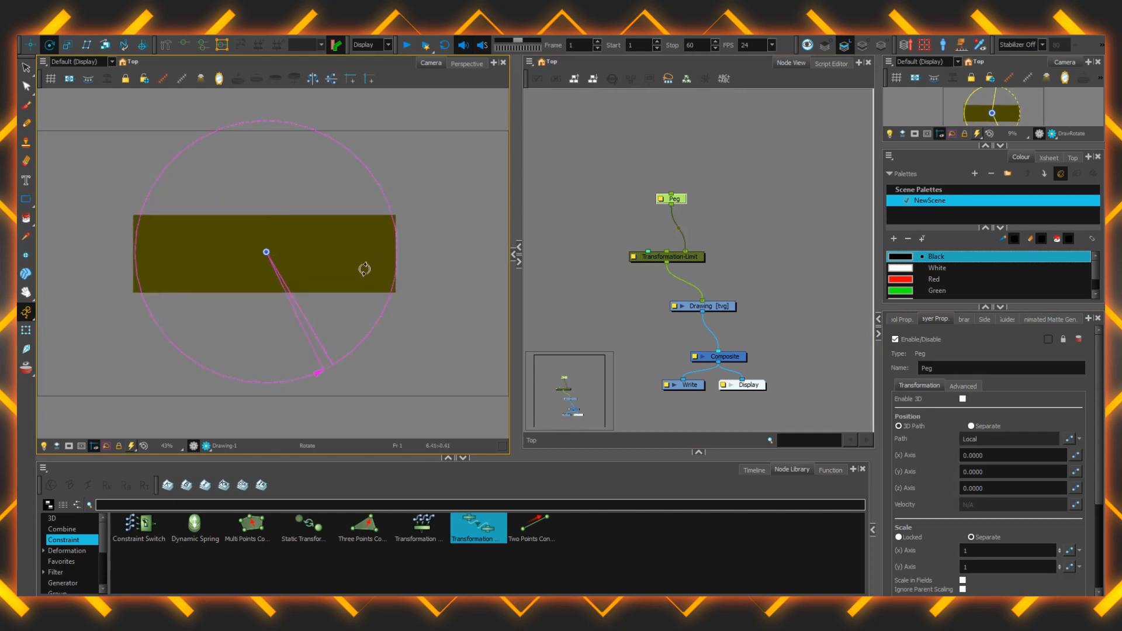
drag(266, 252, 392, 291)
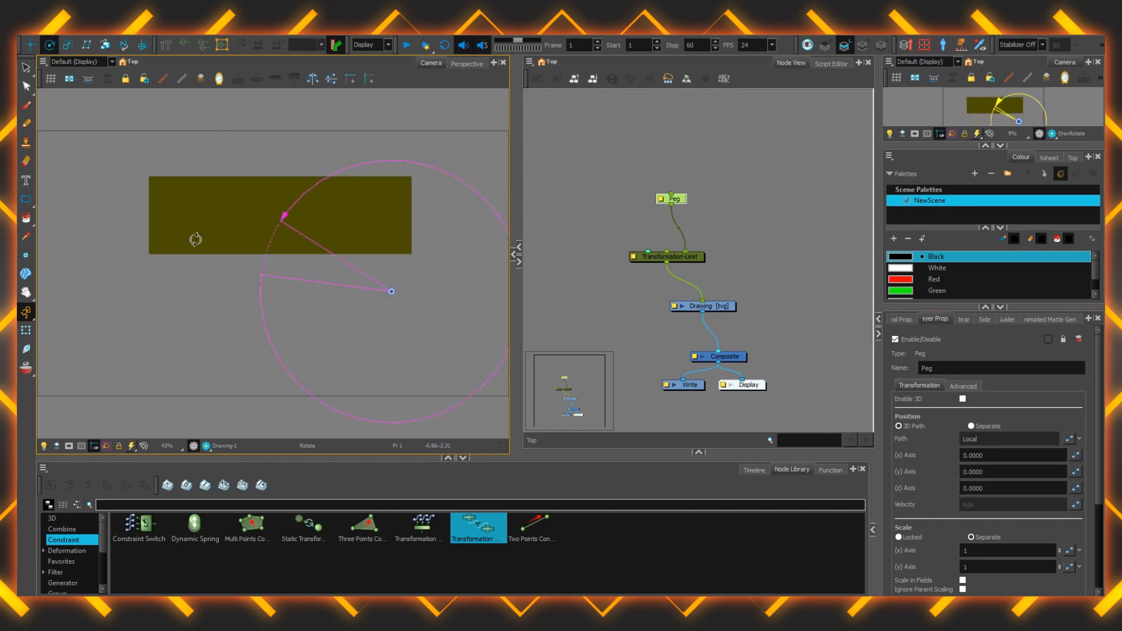
drag(196, 239, 247, 255)
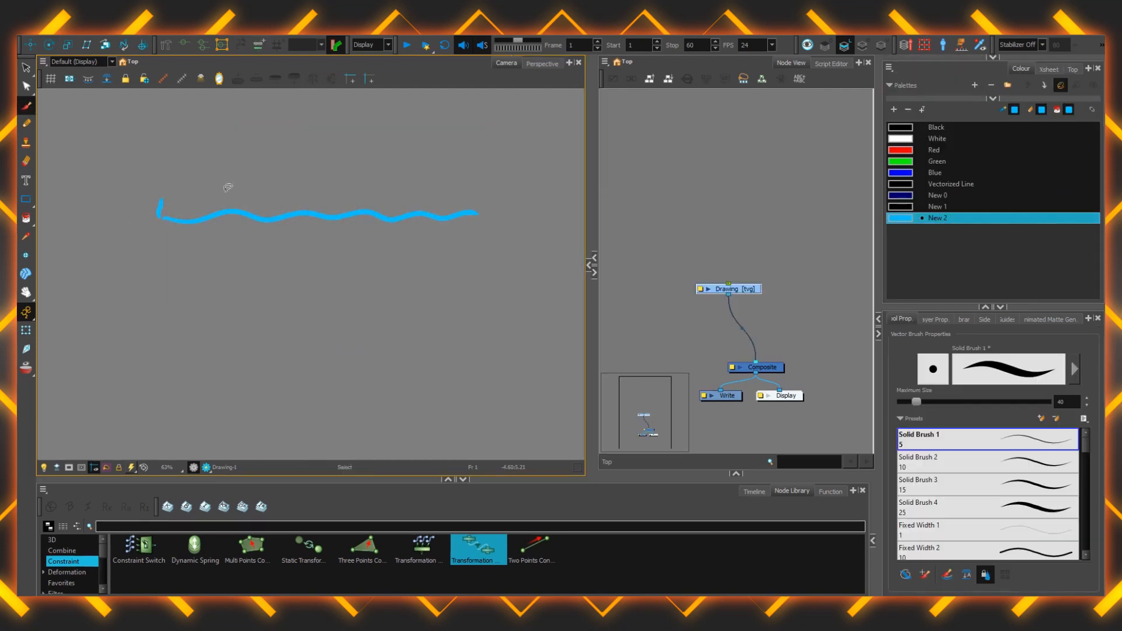
Sketch the gondola's canopy with a wavy lower edge and the rounded bowl beneath it in blue
key(ctrl+z)
drag(321, 130, 323, 152)
mouse_move(161, 218)
mouse_down()
mouse_move(288, 162)
mouse_move(477, 213)
mouse_up()
scroll(311, 269, down, 2)
mouse_move(204, 297)
mouse_down()
mouse_move(430, 295)
mouse_move(177, 367)
mouse_move(171, 306)
mouse_up()
scroll(300, 367, up, 1)
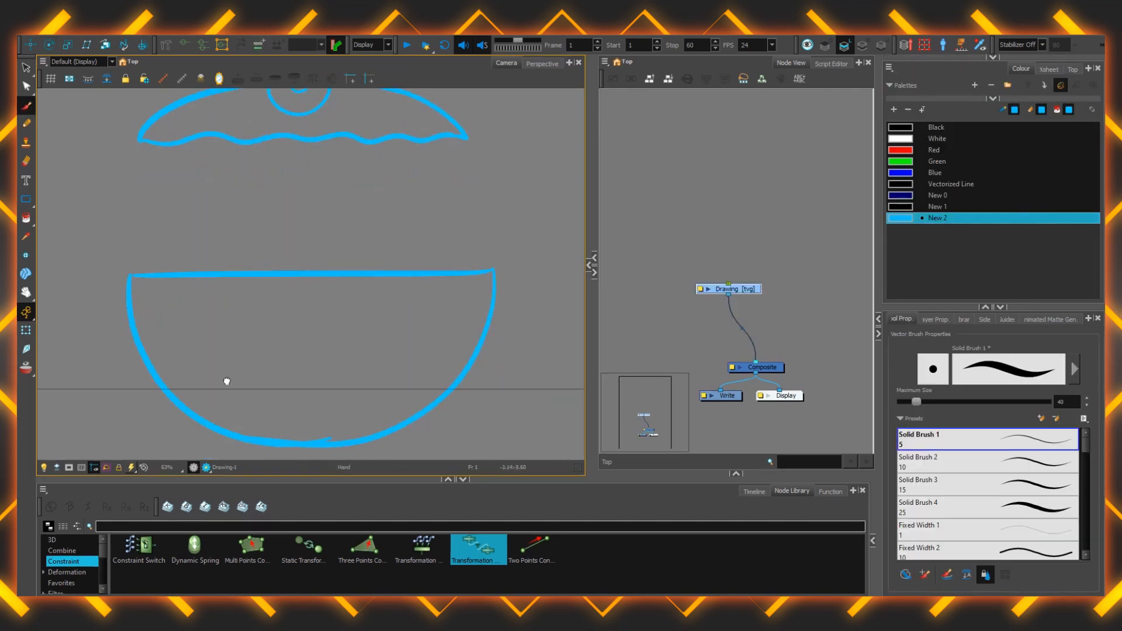
Sketch the door's two sides and bottom edge on the gondola's bowl
drag(223, 275, 248, 395)
drag(369, 277, 359, 395)
mouse_move(242, 391)
mouse_down()
mouse_move(346, 407)
mouse_move(359, 397)
mouse_up()
Select the sketched canopy strokes and stretch them outward on both sides to widen the canopy
drag(440, 158, 447, 234)
click(26, 68)
drag(126, 137, 492, 235)
drag(473, 187, 484, 188)
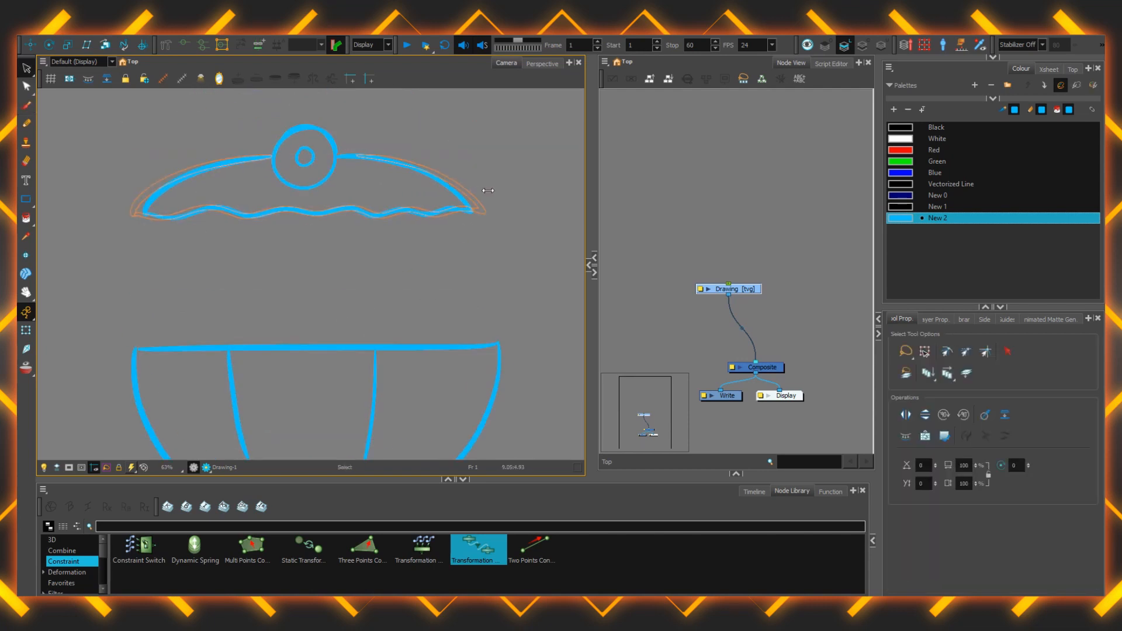
drag(143, 188, 135, 188)
click(68, 146)
Brush in the vertical pillars between canopy and bowl, and complete the door sketch
click(26, 106)
drag(482, 214, 480, 340)
drag(475, 214, 468, 338)
drag(147, 217, 166, 345)
drag(218, 215, 213, 344)
drag(232, 227, 228, 346)
mouse_move(310, 216)
mouse_down()
mouse_move(307, 333)
mouse_move(321, 346)
mouse_up()
drag(401, 218, 398, 339)
scroll(311, 274, down, 1)
drag(390, 293, 374, 390)
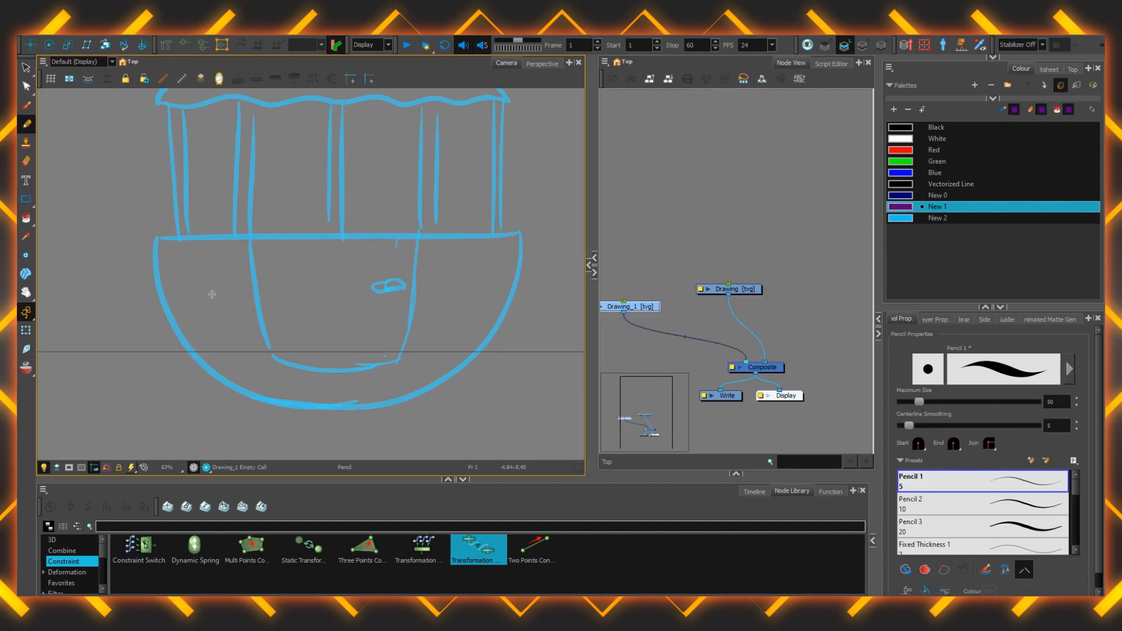
Trace the sketched bowl's rim and rounded outline in purple with the Pencil on Drawing_1
drag(156, 239, 524, 240)
scroll(371, 158, up, 1)
drag(99, 263, 566, 260)
drag(323, 353, 278, 426)
key(ctrl+z)
drag(208, 325, 350, 419)
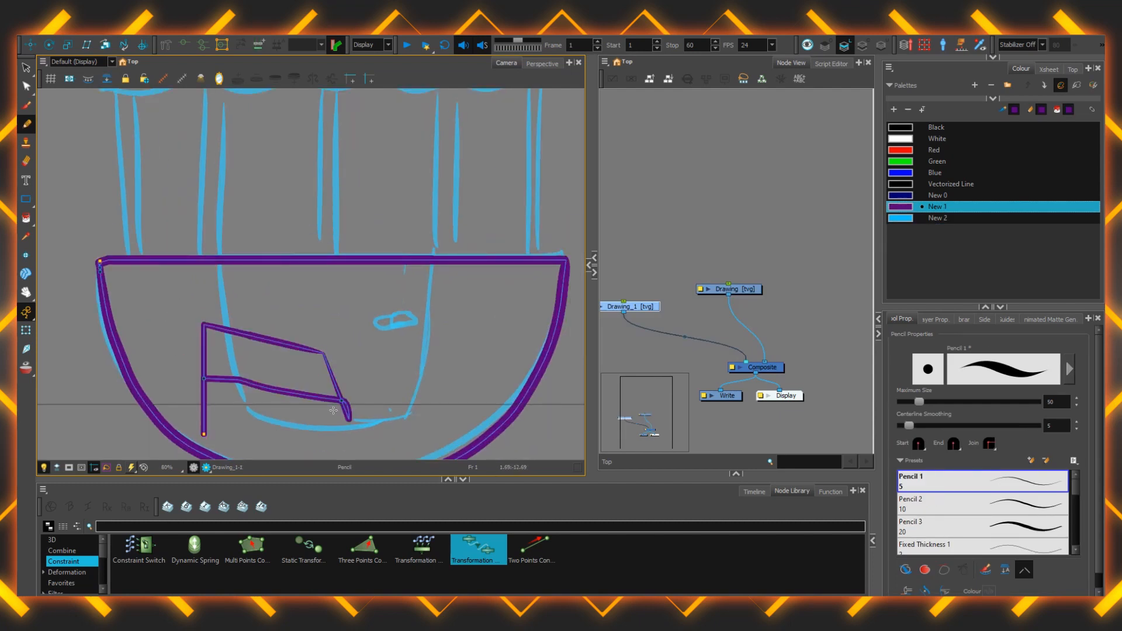
key(ctrl+z)
key(ctrl+z)
Trace the canopy's curved roof and wavy lower edge in purple
mouse_move(165, 183)
mouse_down()
mouse_move(183, 331)
mouse_move(159, 341)
mouse_up()
drag(89, 248, 538, 252)
mouse_move(92, 244)
mouse_down()
mouse_move(550, 259)
mouse_move(539, 253)
mouse_up()
key(ctrl+z)
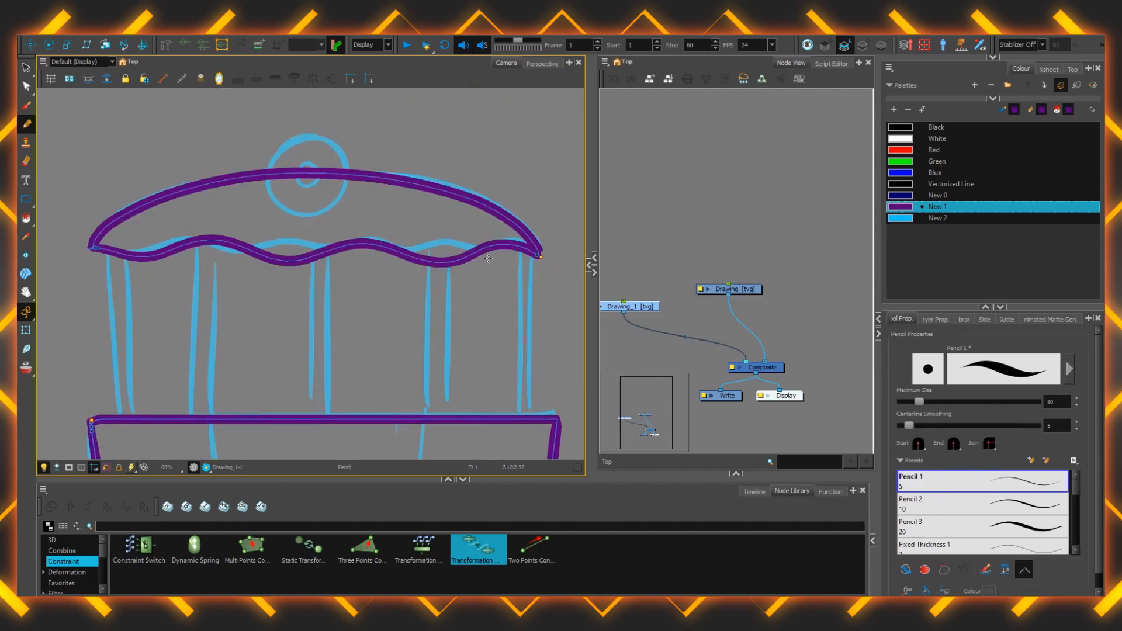
Draw the canopy ornament's outer circle in purple and cut away the roof line crossing it
scroll(311, 274, up, 4)
mouse_move(331, 394)
mouse_down()
mouse_move(230, 356)
mouse_move(408, 362)
mouse_move(267, 384)
mouse_move(276, 387)
mouse_up()
key(ctrl+z)
key(ctrl+z)
key(ctrl+z)
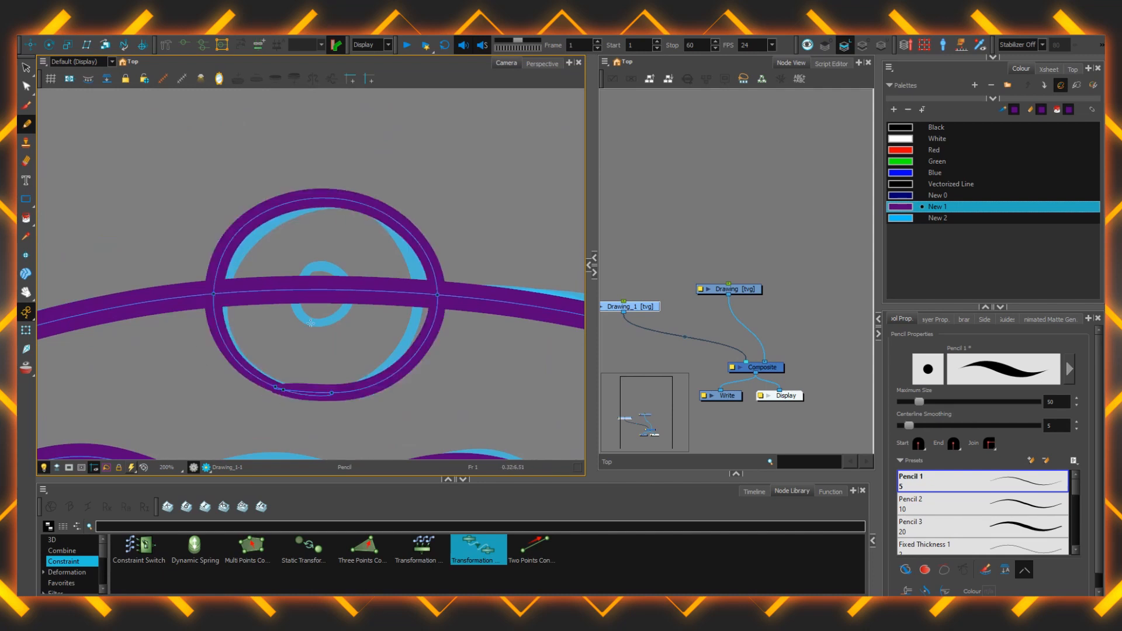
key(alt+t)
drag(350, 263, 292, 322)
Draw the small inner circle of the canopy ornament in purple, replacing the failed attempts
key(alt+slash)
mouse_move(294, 277)
mouse_down()
mouse_move(298, 268)
mouse_move(292, 331)
mouse_move(286, 259)
mouse_up()
key(ctrl+z)
key(ctrl+z)
mouse_move(295, 260)
mouse_down()
mouse_move(366, 331)
mouse_move(320, 248)
mouse_up()
key(alt+s)
click(280, 282)
Draw the leftmost pillar as two vertical purple lines running from above the canopy to below the bowl's rim
key(1)
key(1)
key(1)
key(1)
key(1)
drag(310, 338, 408, 224)
key(2)
key(2)
key(2)
key(alt+slash)
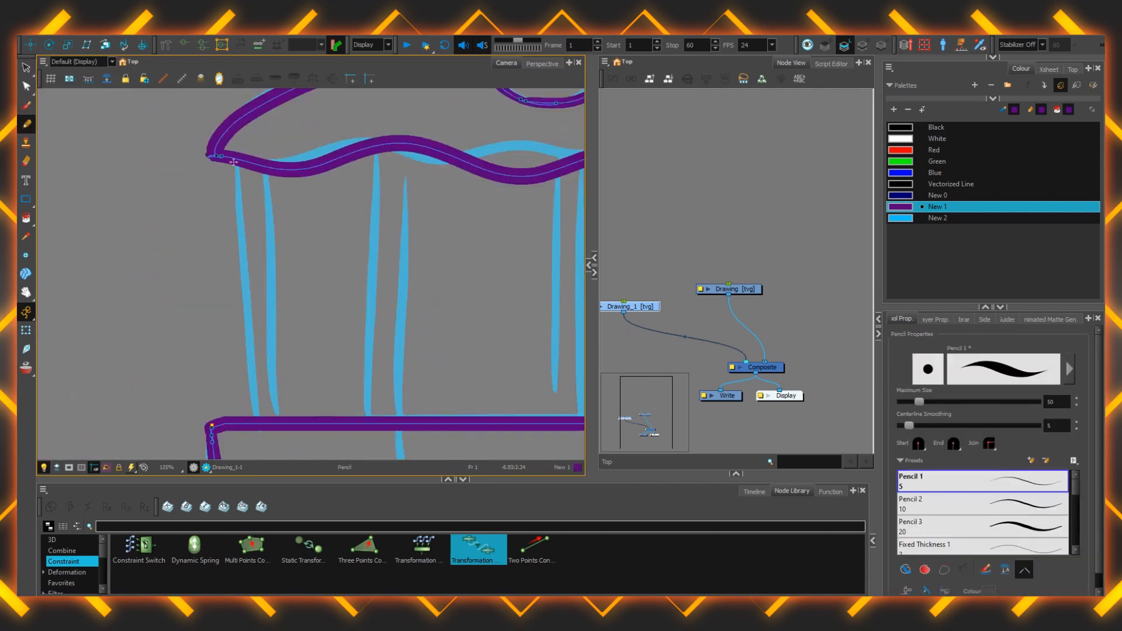
mouse_move(251, 170)
mouse_down()
mouse_move(253, 432)
mouse_move(272, 119)
mouse_up()
key(ctrl+z)
key(ctrl+z)
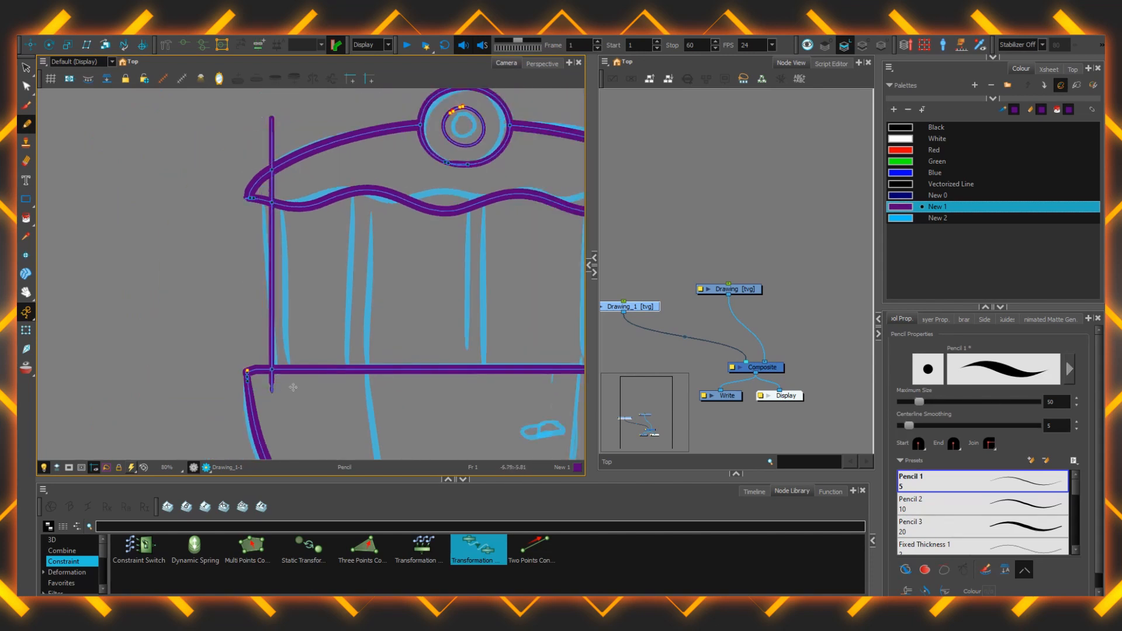
key(ctrl+z)
drag(292, 388, 290, 109)
Select both lines of the leftmost pillar and set their maximum size to 35
key(alt+s)
key(1)
drag(178, 170, 95, 173)
drag(132, 101, 237, 166)
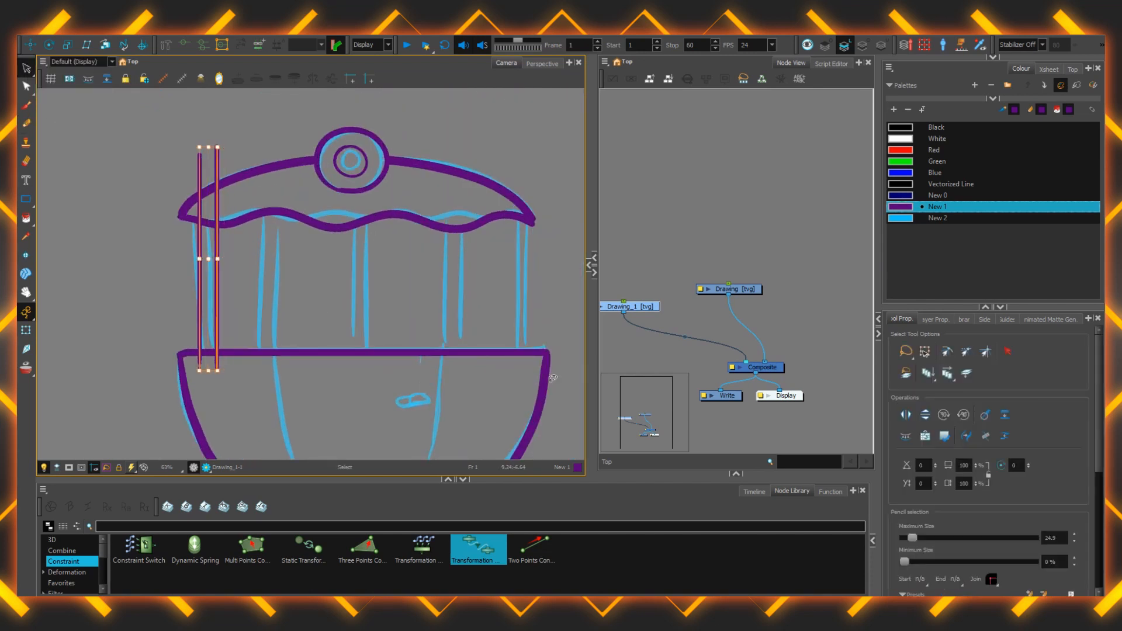
drag(1057, 538, 1030, 535)
text(40)
key(Return)
Duplicate the pillar and distribute the copies across the gondola
key(ctrl+d)
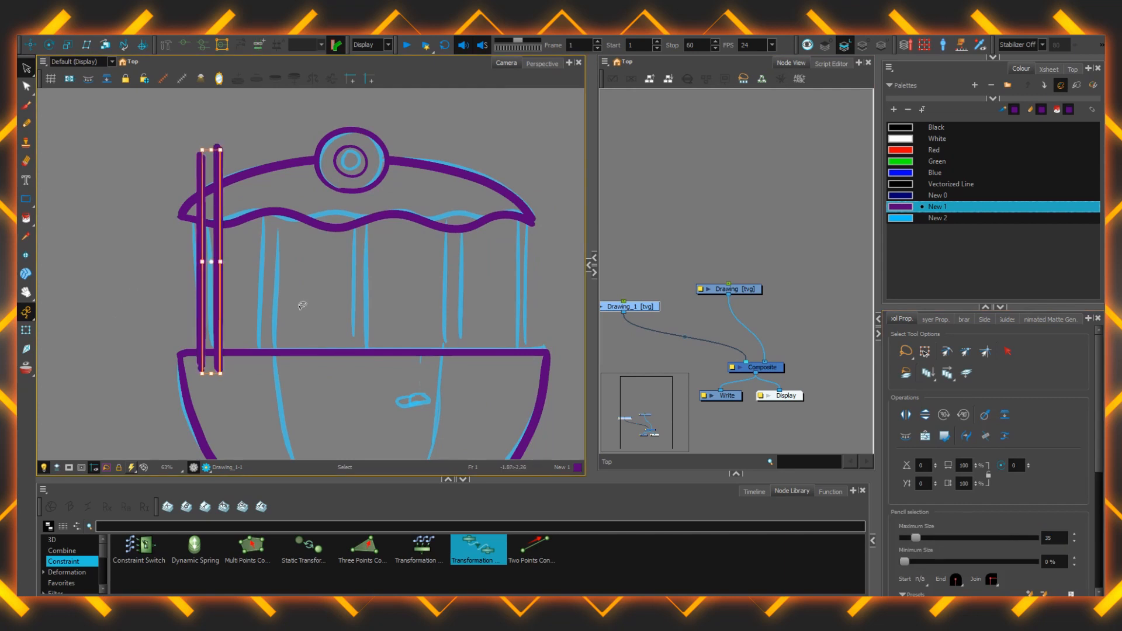
drag(214, 264, 515, 292)
key(ctrl+d)
Select the canopy and ornament outlines and stretch them to the right to match the bowl's width
click(323, 184)
shift+click(336, 166)
shift+click(432, 166)
drag(535, 180, 550, 180)
Trim the pillar line ends that stick out past the bowl's rim with the Cutter
click(26, 69)
click(52, 79)
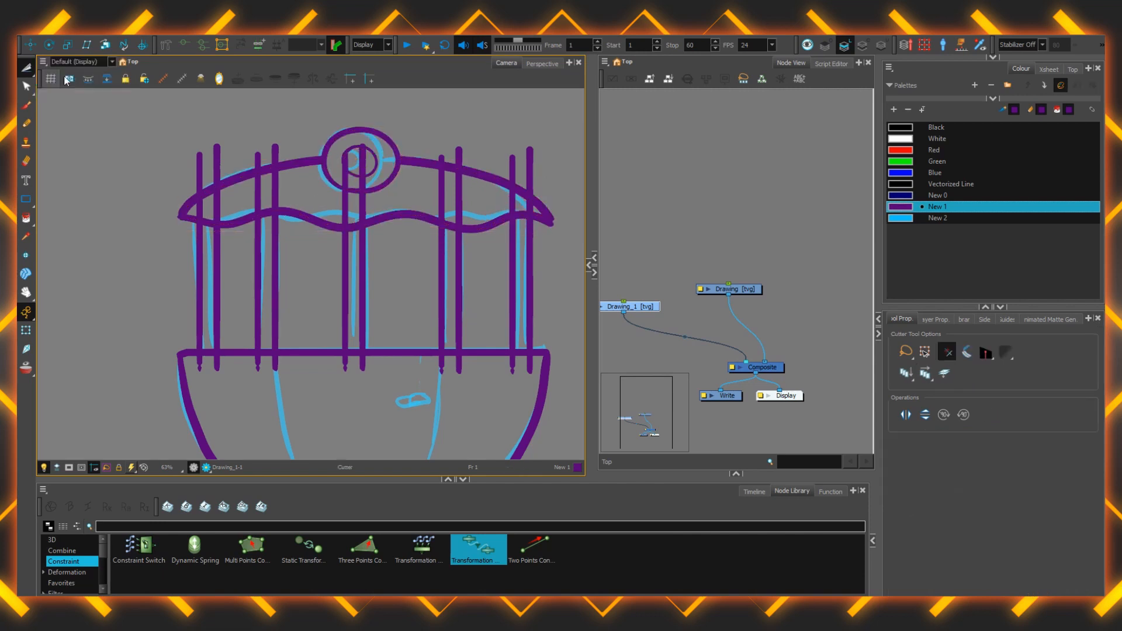
key(2)
drag(194, 351, 157, 268)
drag(145, 310, 121, 307)
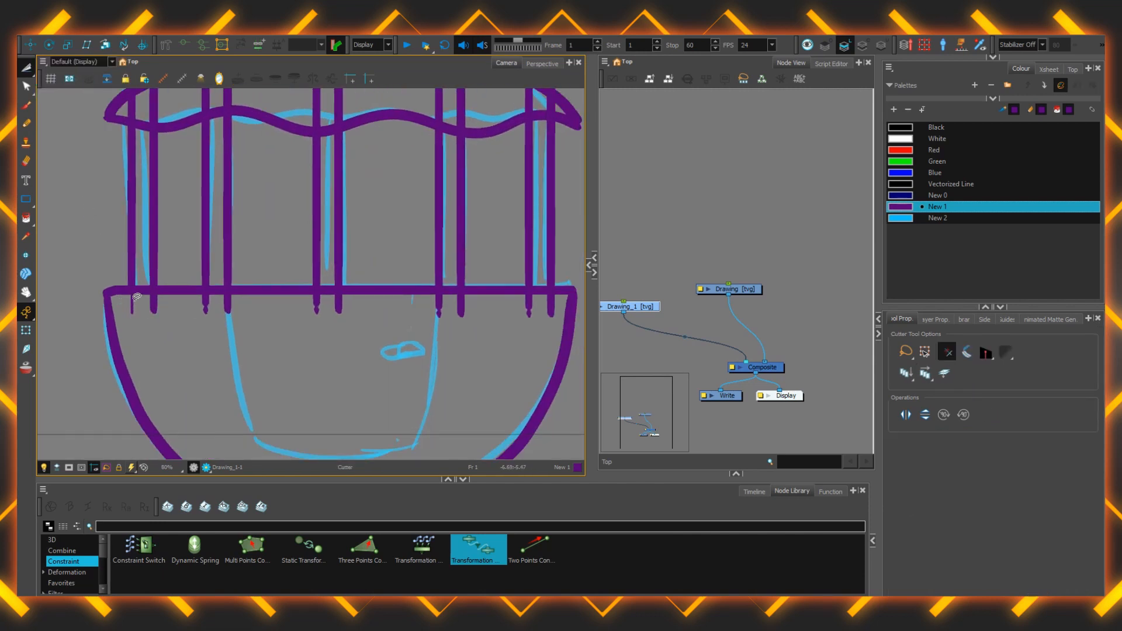
mouse_move(211, 308)
mouse_down()
mouse_move(158, 296)
mouse_move(272, 301)
mouse_move(199, 308)
mouse_move(262, 318)
mouse_move(561, 310)
mouse_up()
drag(159, 126, 193, 354)
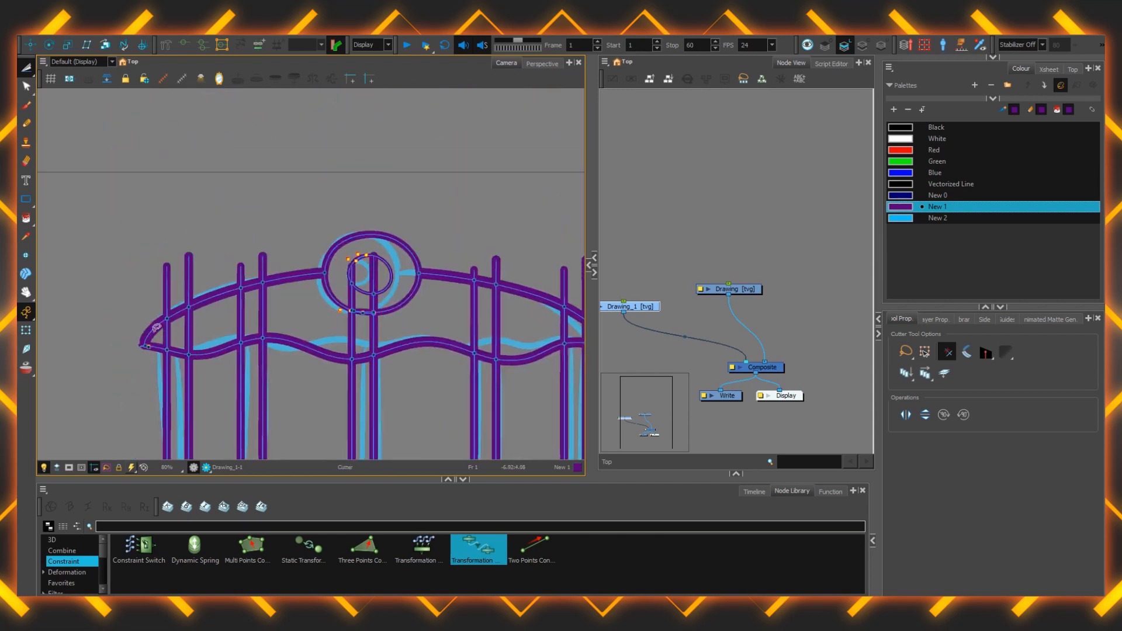
scroll(163, 346, up, 1)
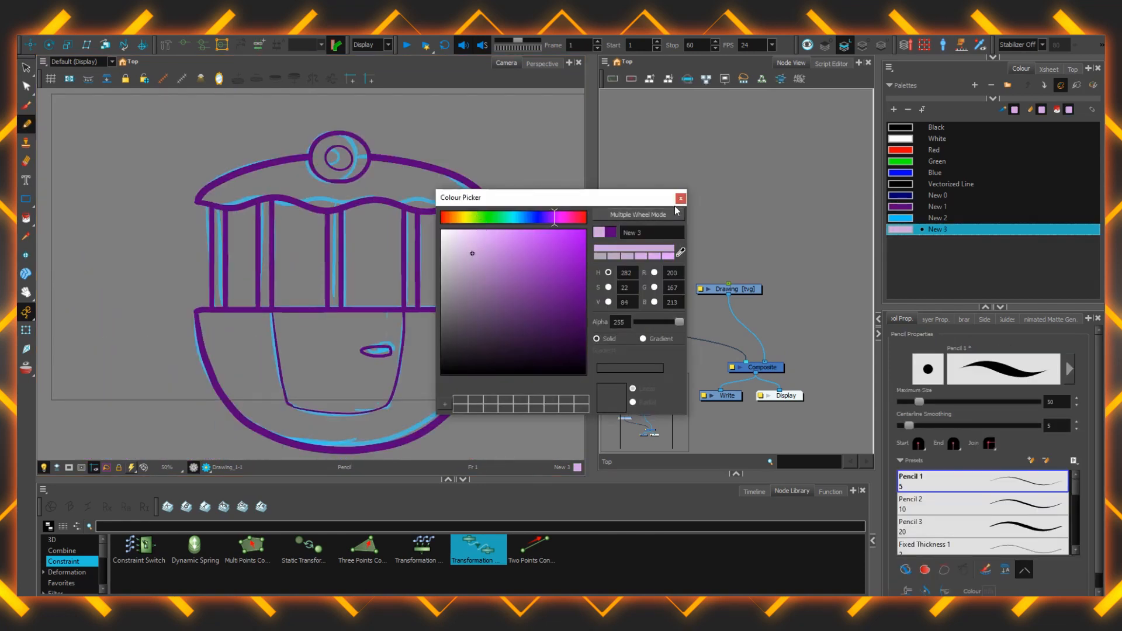
Paint the five pillars, the door handle and the canopy ornament with the light purple New 3 colour
click(681, 198)
click(26, 218)
click(220, 257)
click(267, 255)
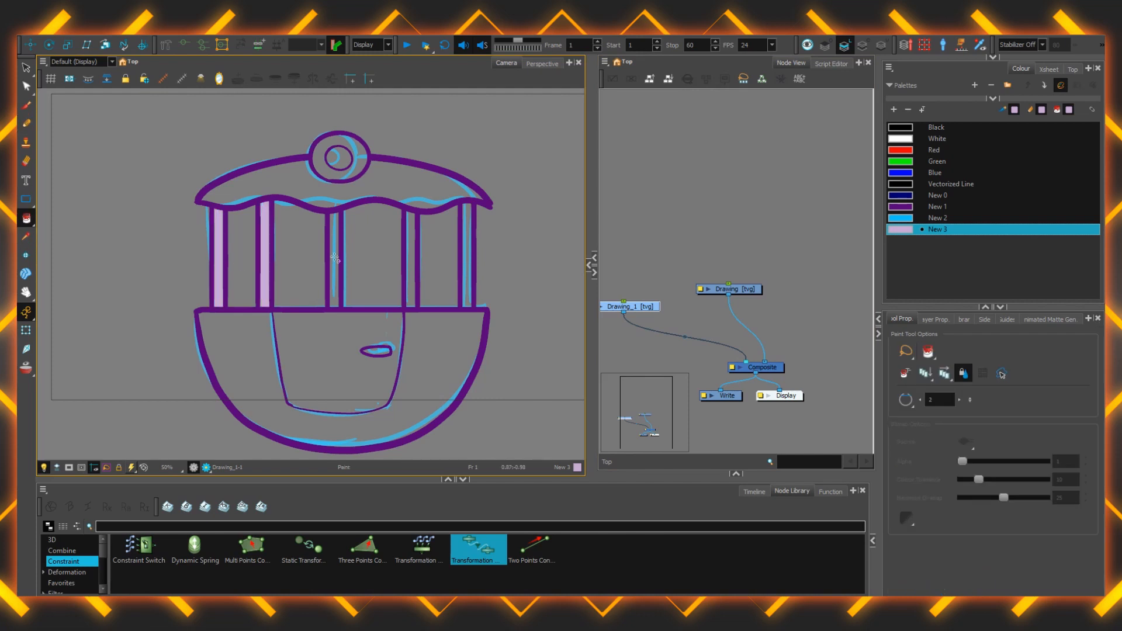
click(335, 257)
click(410, 260)
click(468, 268)
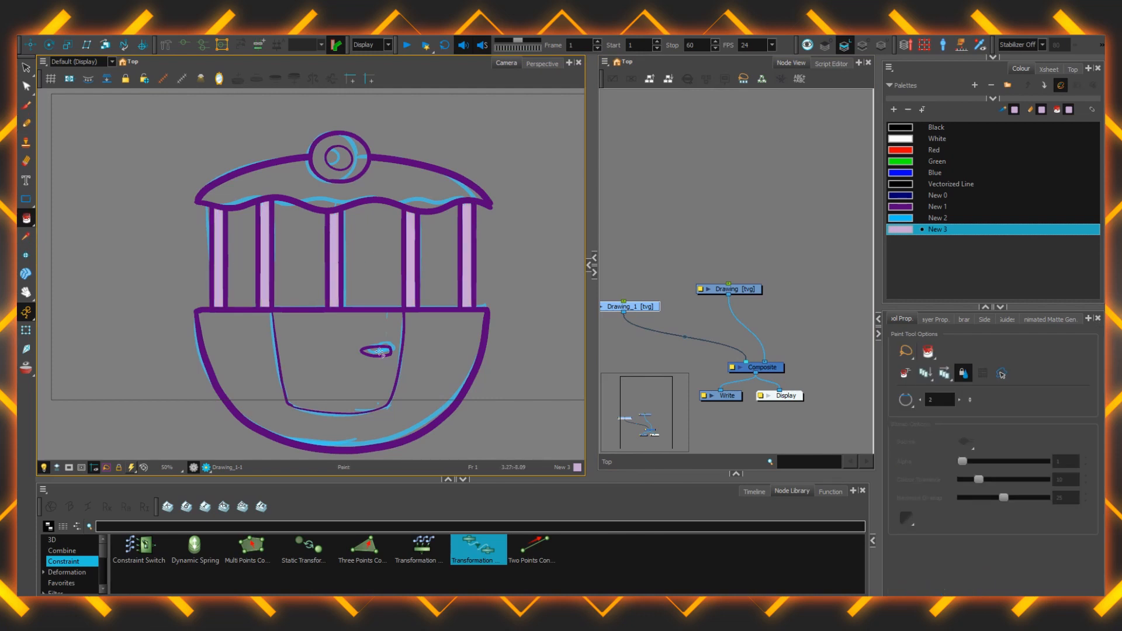
click(348, 168)
Add a palette colour, change it to saturated green, and paint the gondola's door with it
click(894, 109)
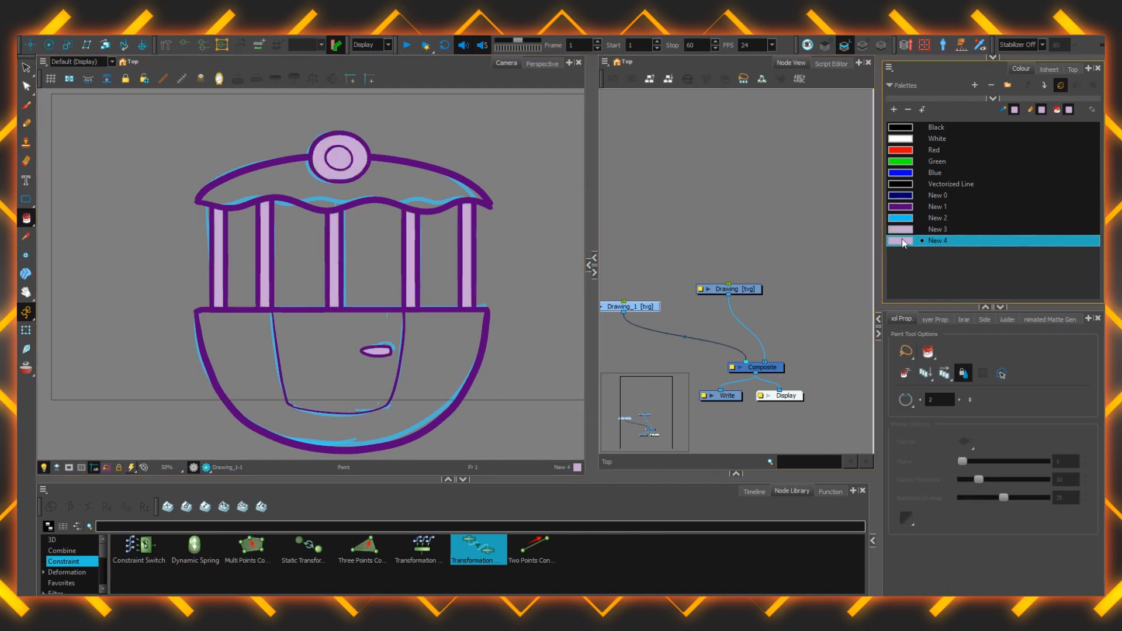
double_click(901, 240)
drag(548, 216, 496, 219)
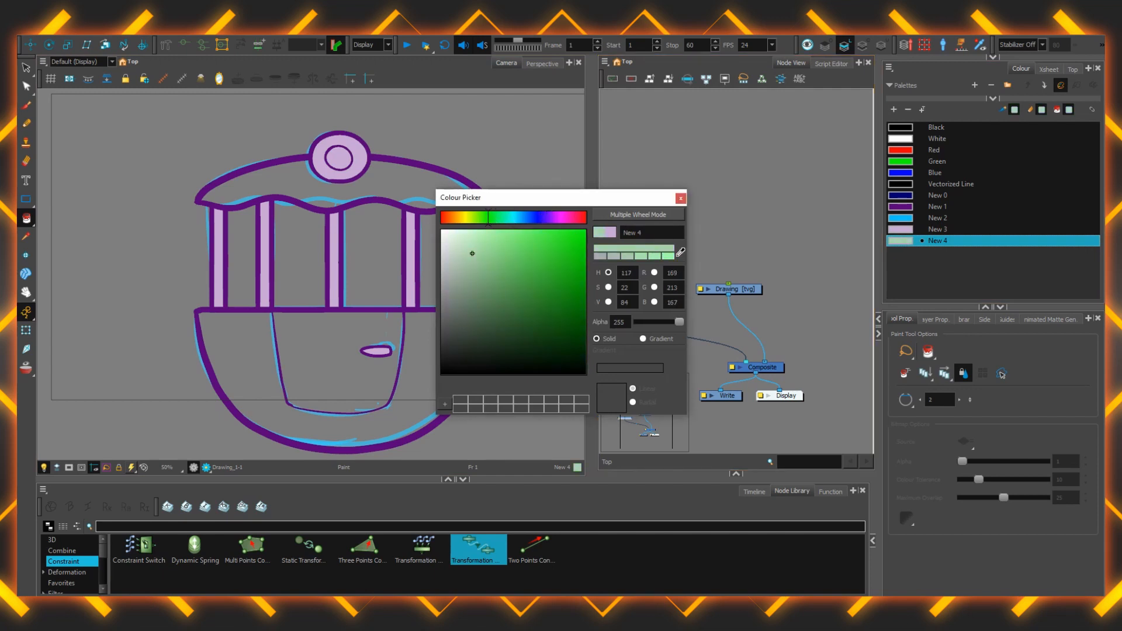
drag(575, 248, 584, 232)
click(681, 199)
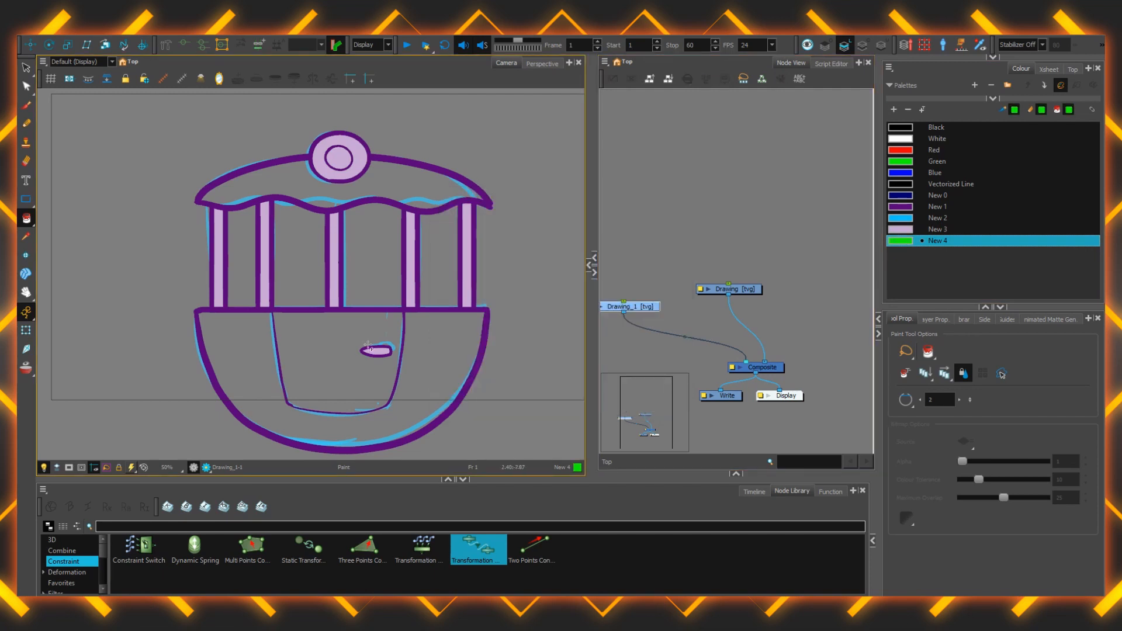
click(342, 321)
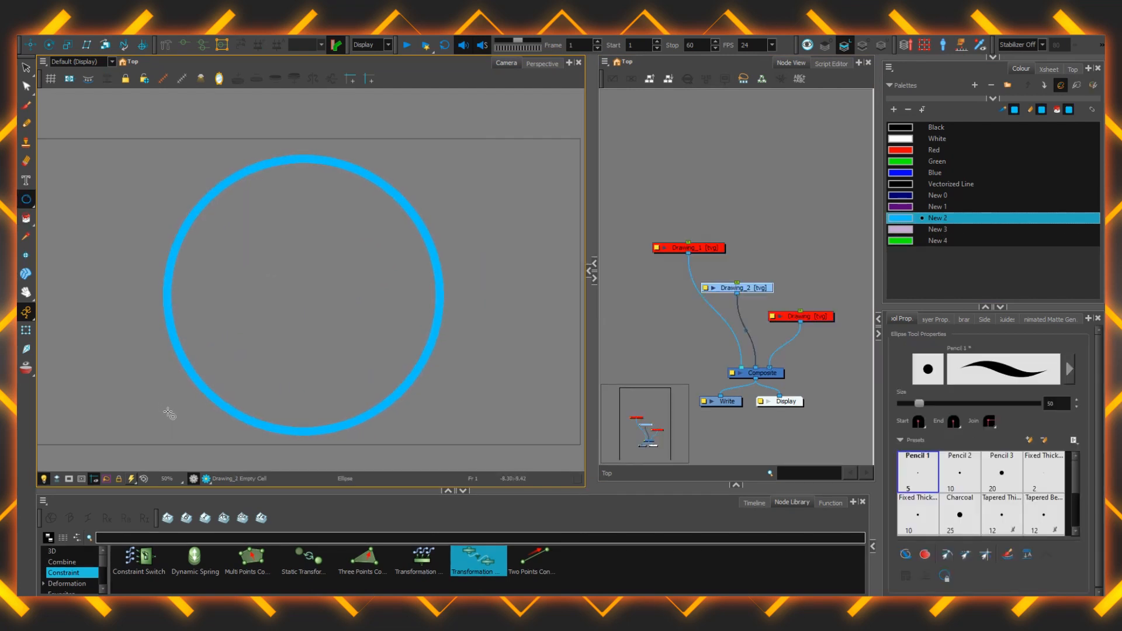
Recolour the circle on Drawing_2 with purple New 1 and set its line's maximum size to 20
click(28, 68)
key(ctrl+a)
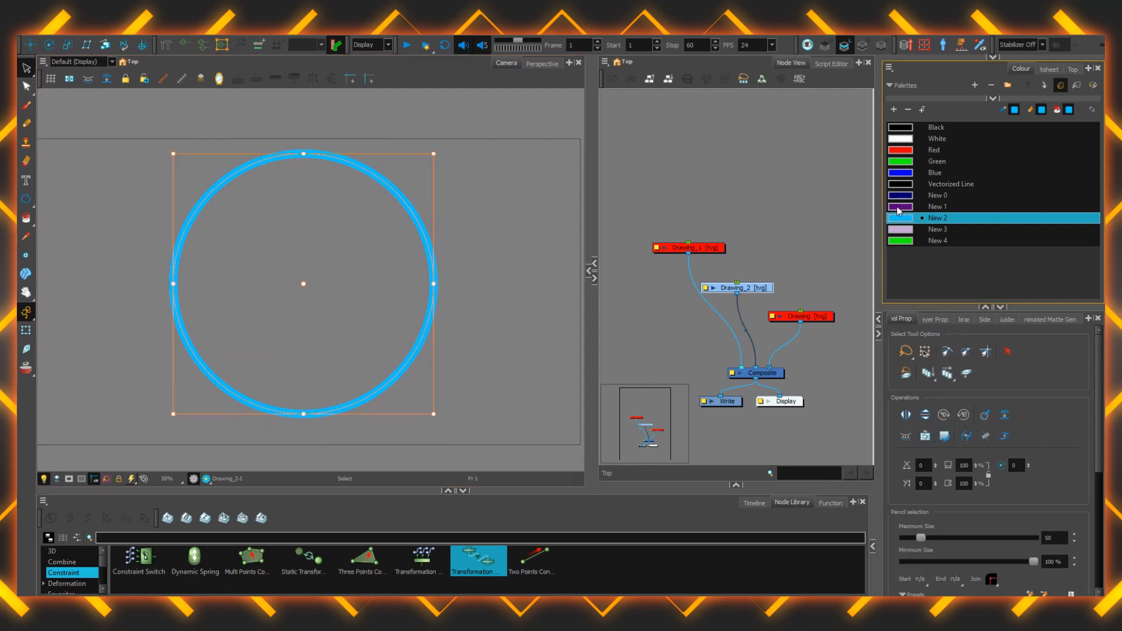
click(900, 207)
double_click(1053, 538)
text(30)
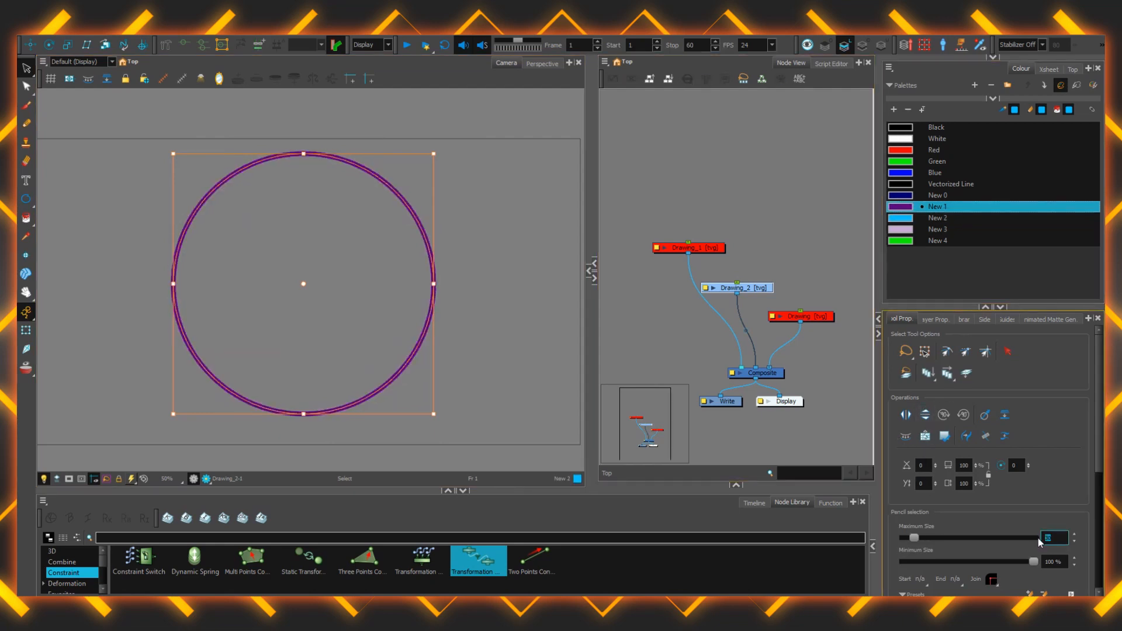
text(20)
key(Return)
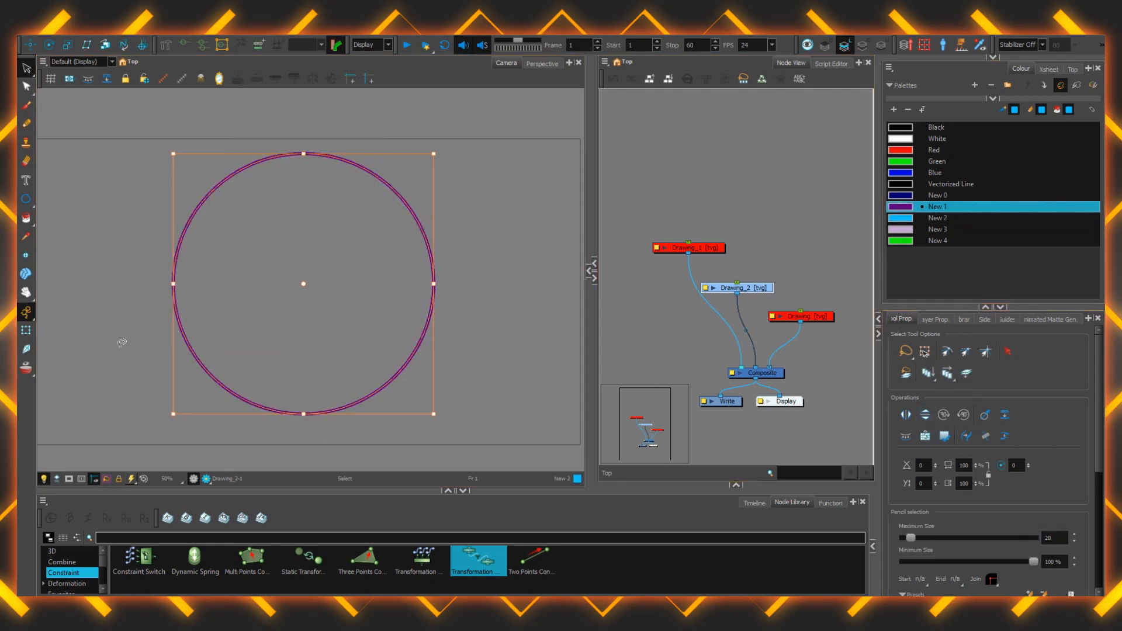
click(129, 347)
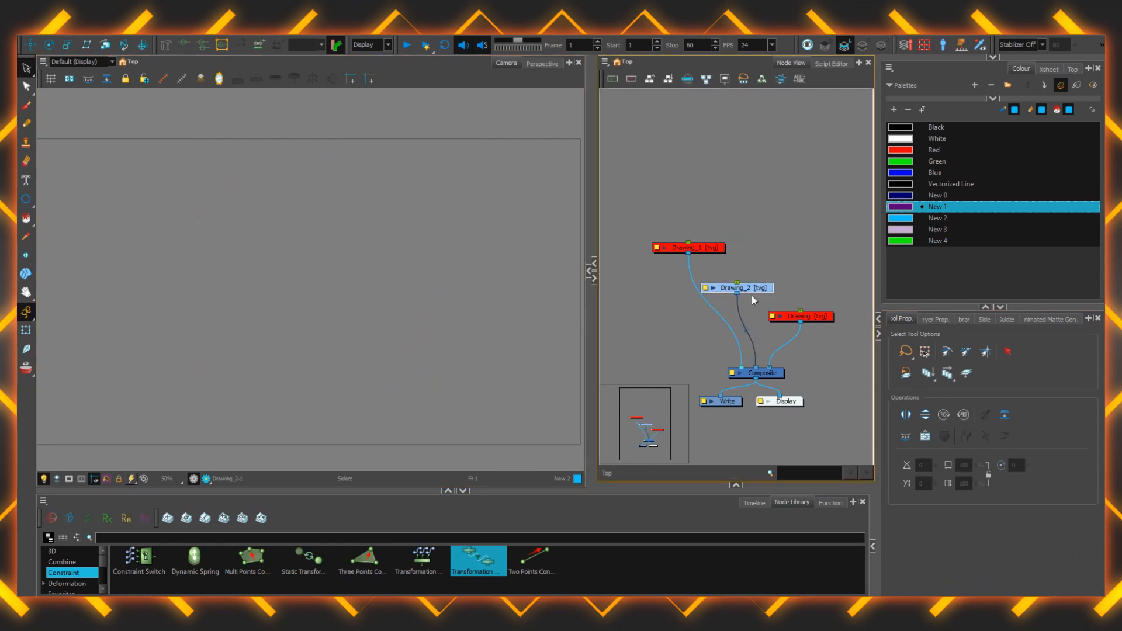
Add a parent peg to the Drawing_2 node
key(ctrl+p)
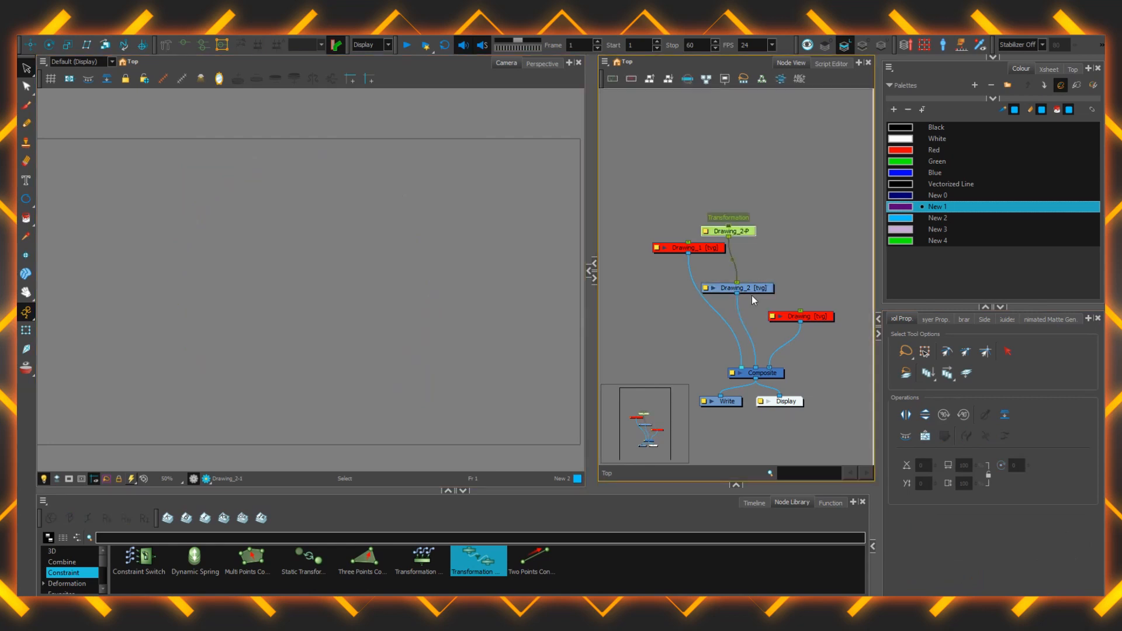
Undo the added parent peg and draw a grid-centred circle about 9 fields in radius on Drawing_2, coloured purple New 1
key(ctrl+z)
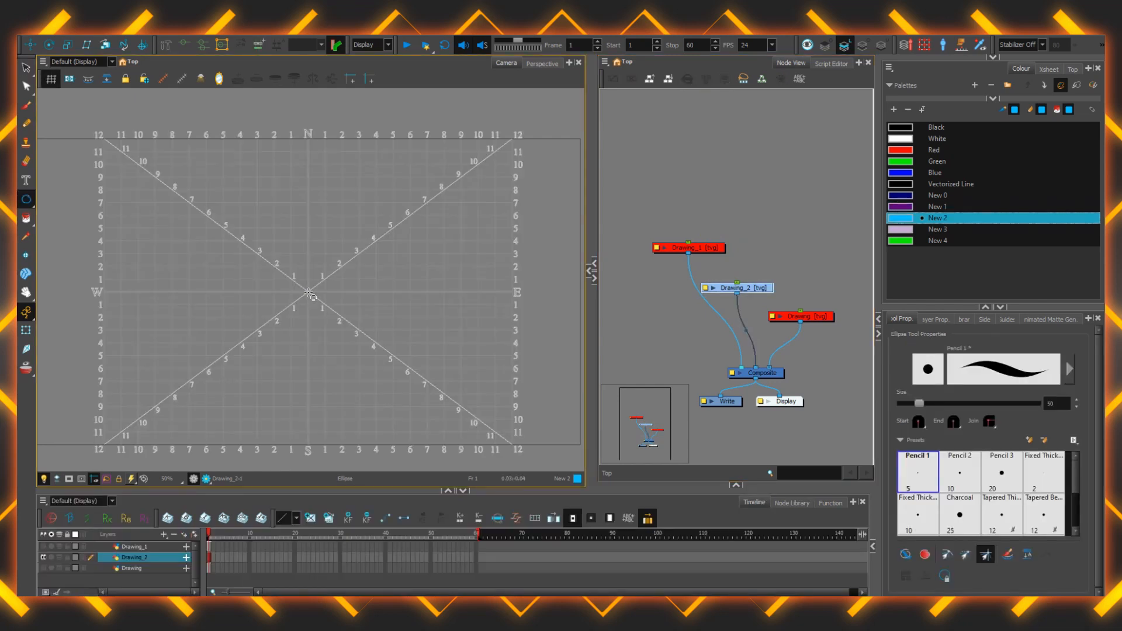
drag(309, 295, 299, 415)
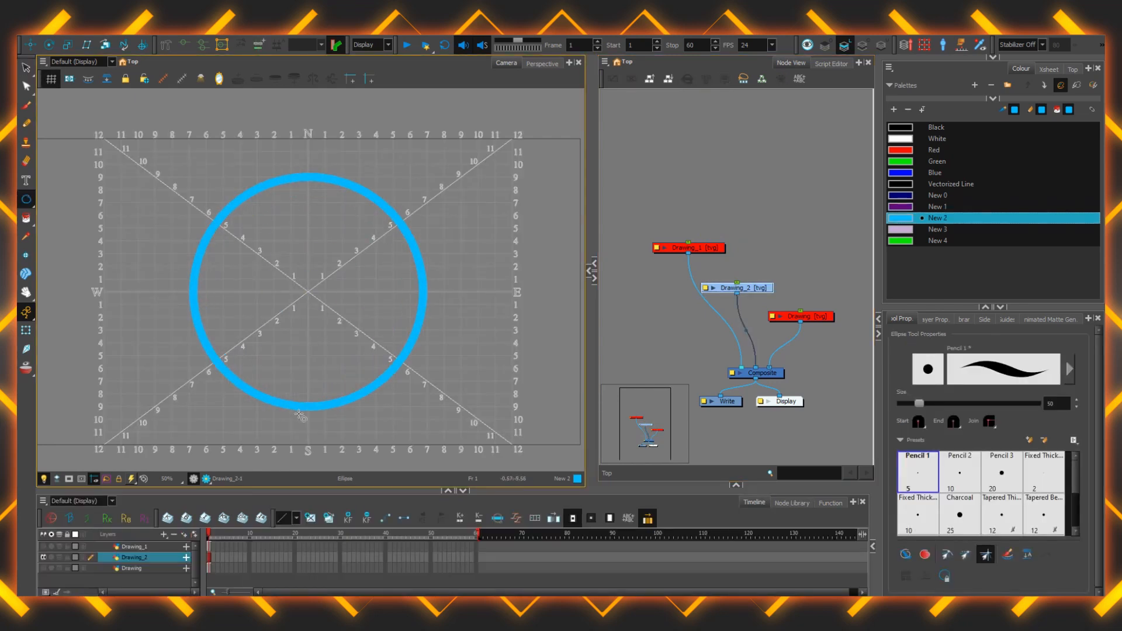
click(26, 67)
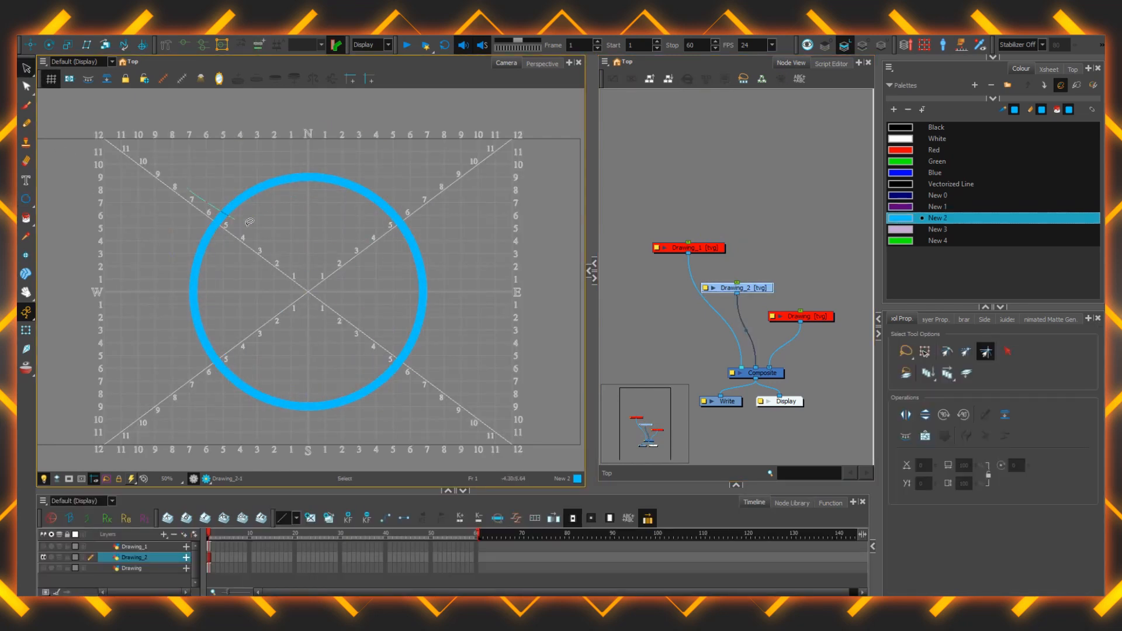
key(ctrl+a)
click(893, 204)
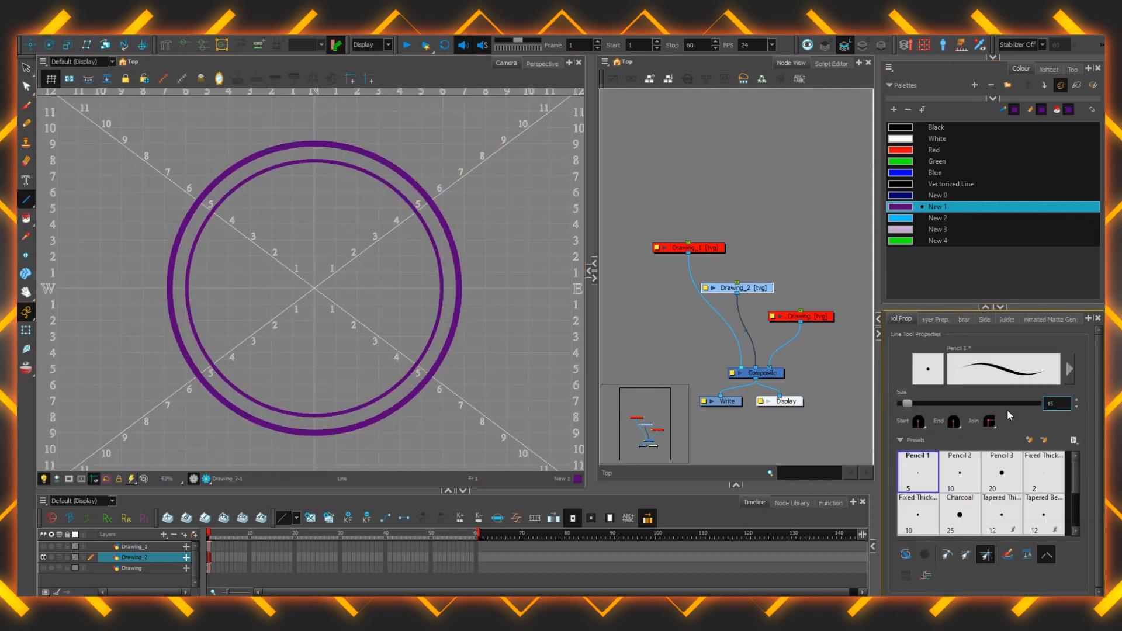
Draw size-15 horizontal and vertical lines through the wheel's centre, plus a concentric circle about 4 fields in radius
drag(142, 287, 534, 288)
drag(314, 126, 314, 471)
key(alt+equal)
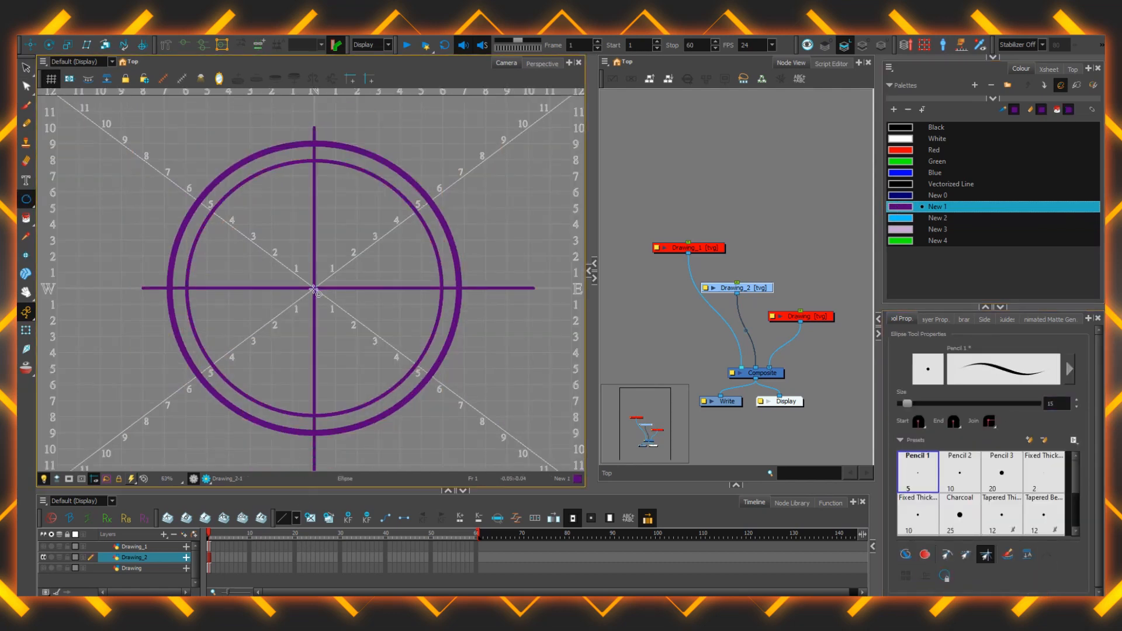
drag(316, 289, 378, 353)
drag(379, 353, 379, 353)
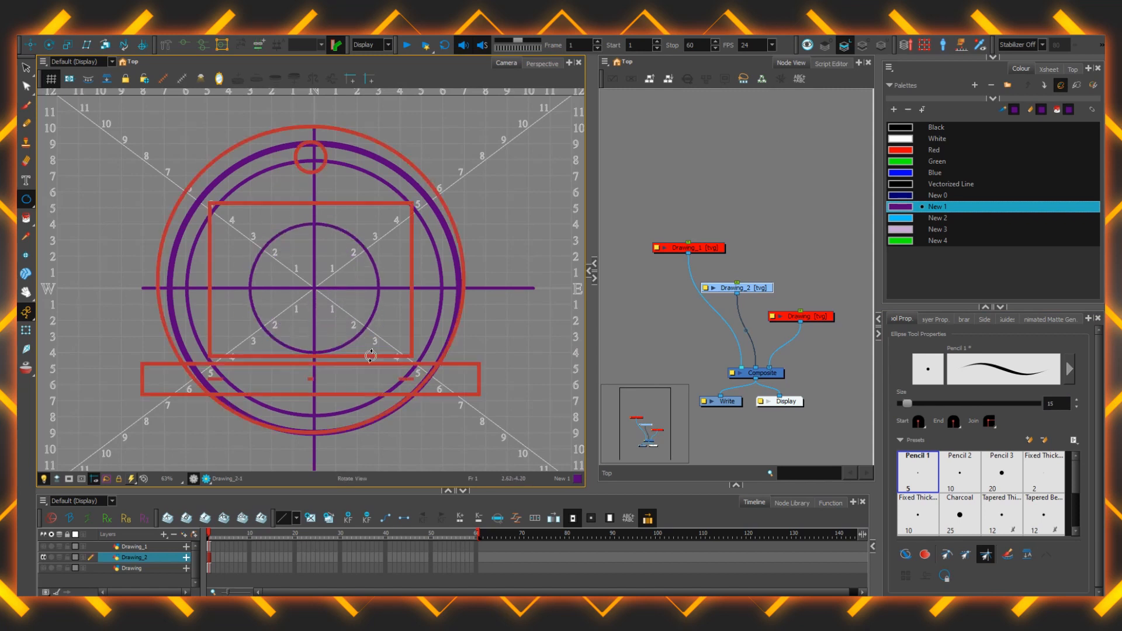
Draw four diagonal spokes from the wheel's centre outward past the outer ring, midway between the horizontal and vertical lines
key(alt+slash)
drag(314, 288, 133, 108)
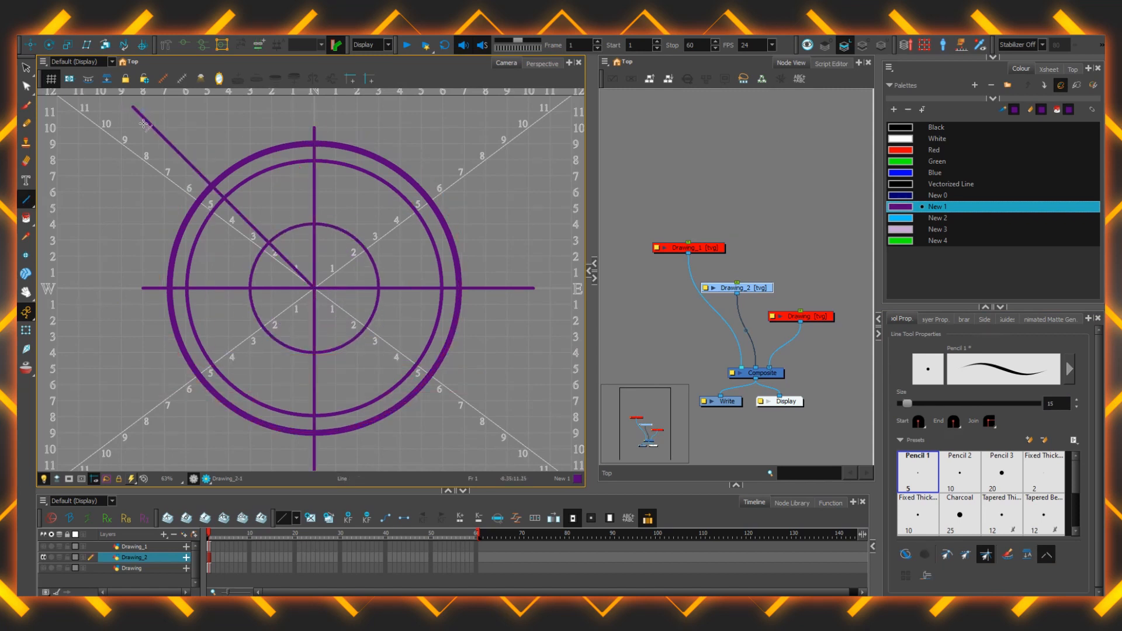
drag(316, 290, 469, 443)
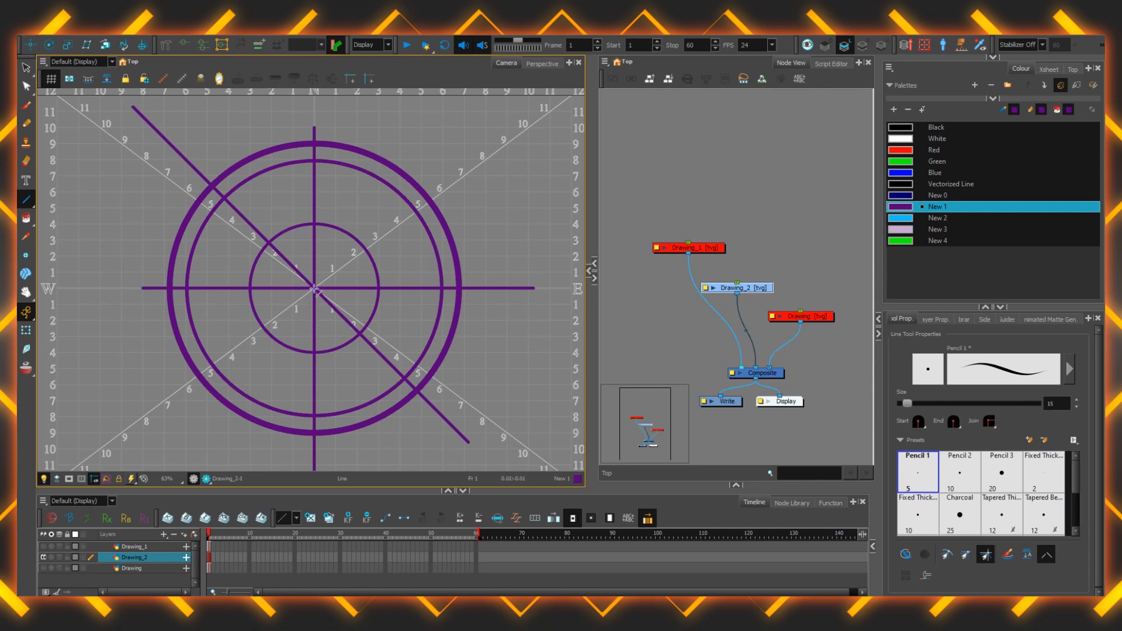
mouse_move(315, 290)
mouse_down()
mouse_move(143, 456)
mouse_move(116, 443)
mouse_move(156, 459)
mouse_up()
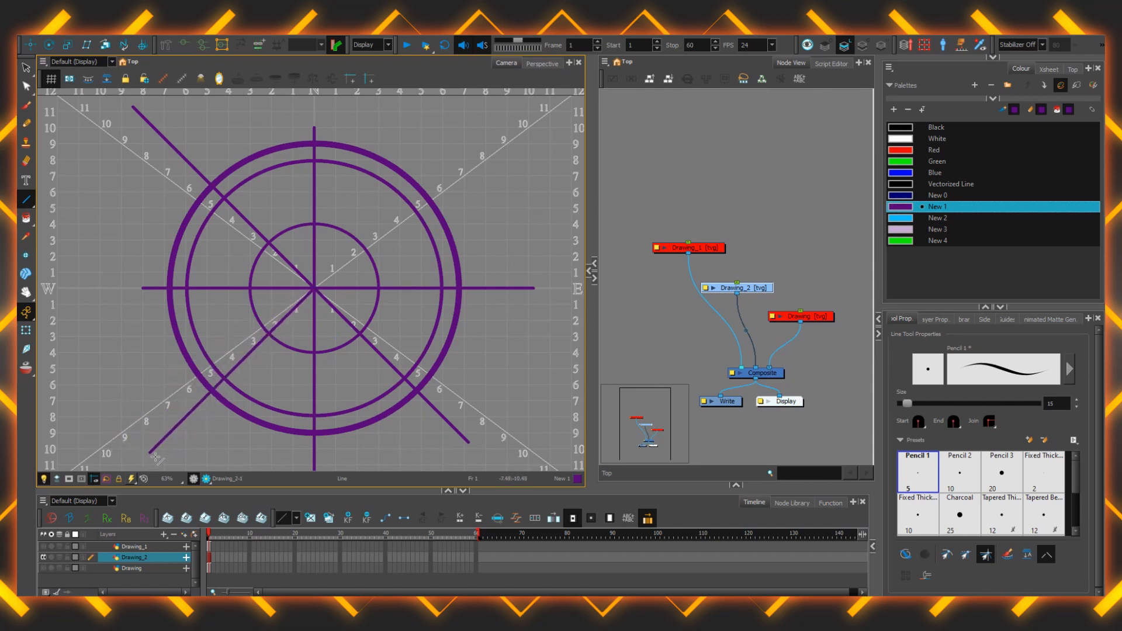
drag(314, 287, 488, 130)
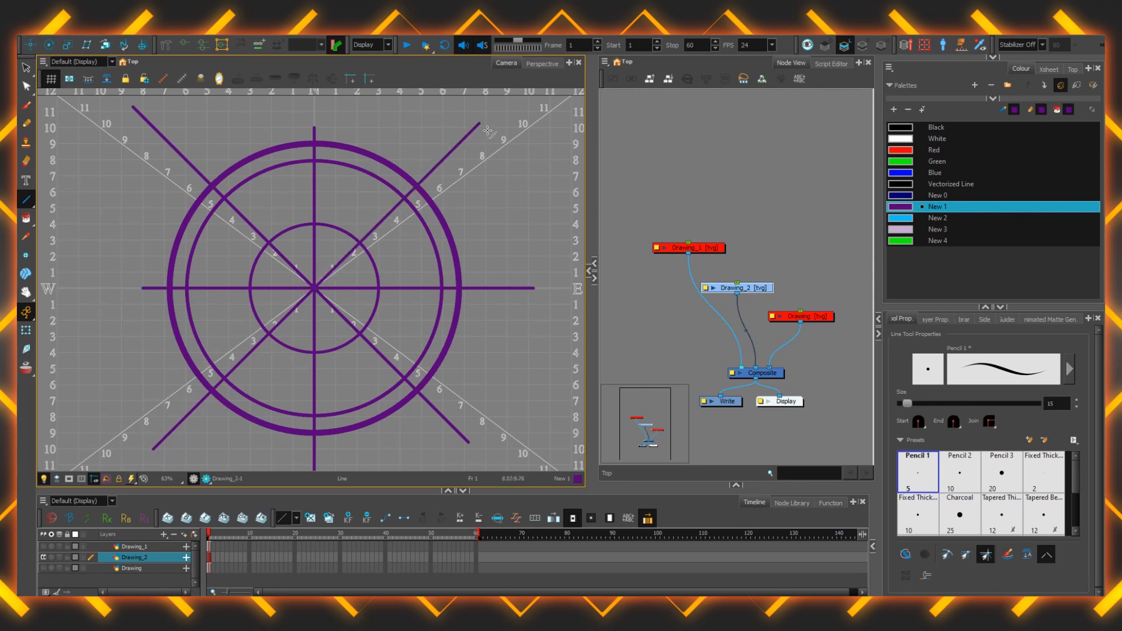
drag(310, 280, 238, 112)
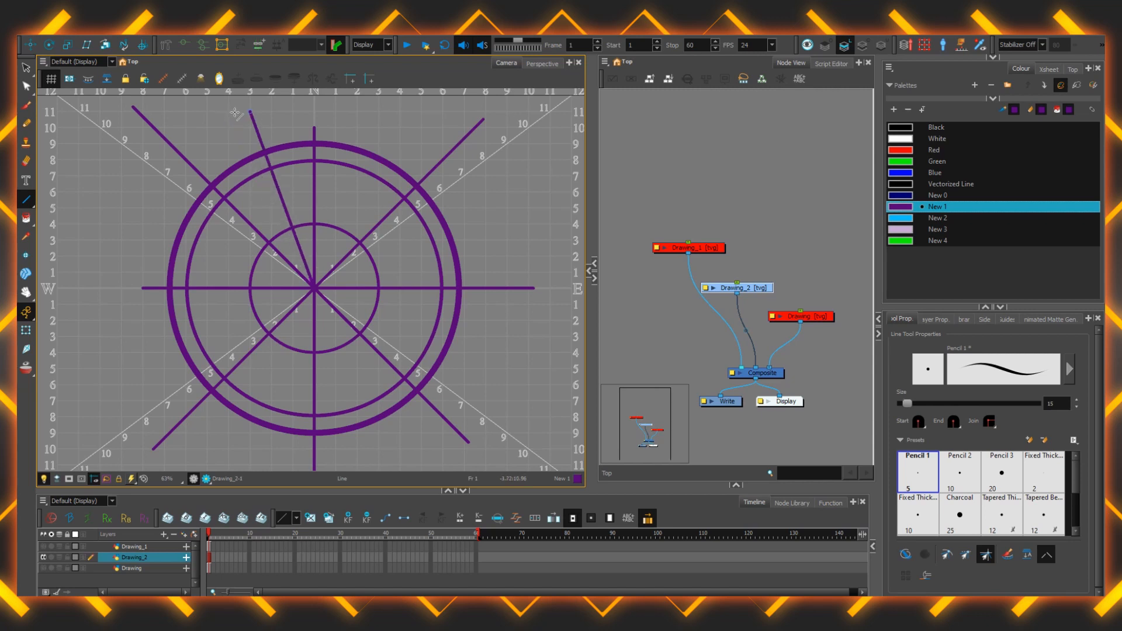
key(ctrl+z)
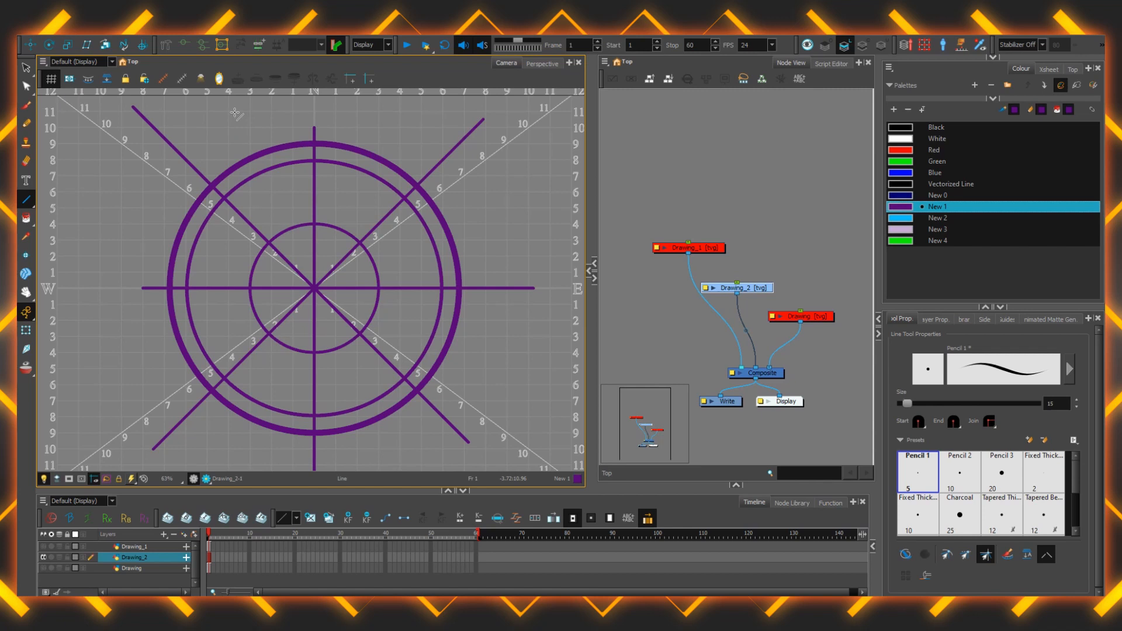
Trim all eight spoke ends that stick out beyond the wheel's outer ring with the Cutter tool
click(27, 68)
click(54, 79)
drag(176, 160, 238, 101)
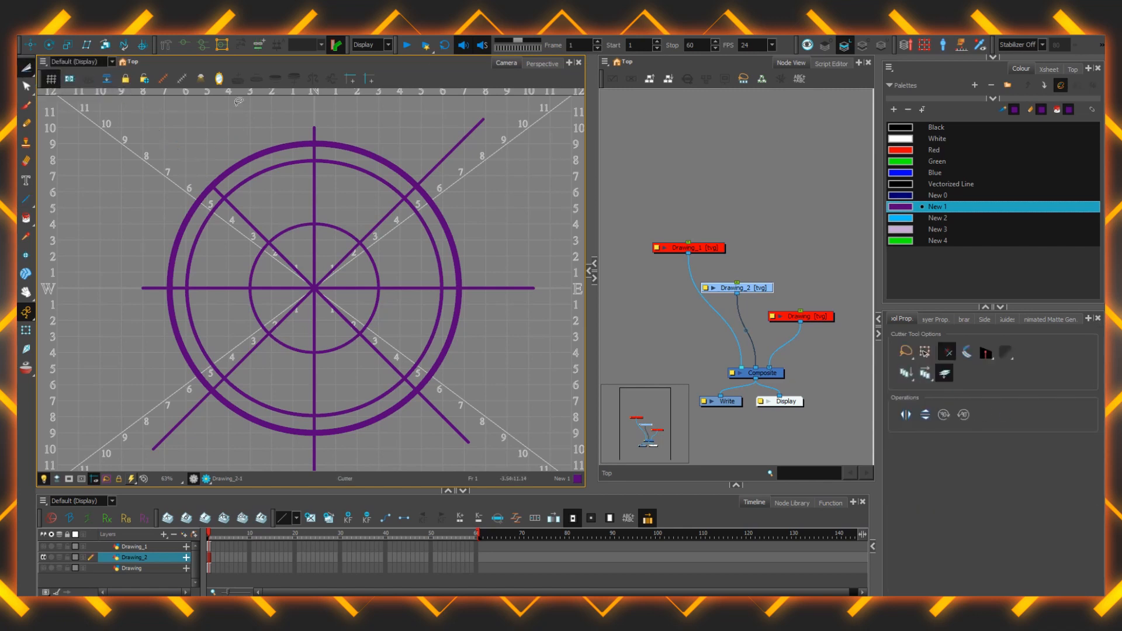
drag(398, 140, 529, 212)
drag(507, 251, 497, 351)
drag(478, 387, 418, 442)
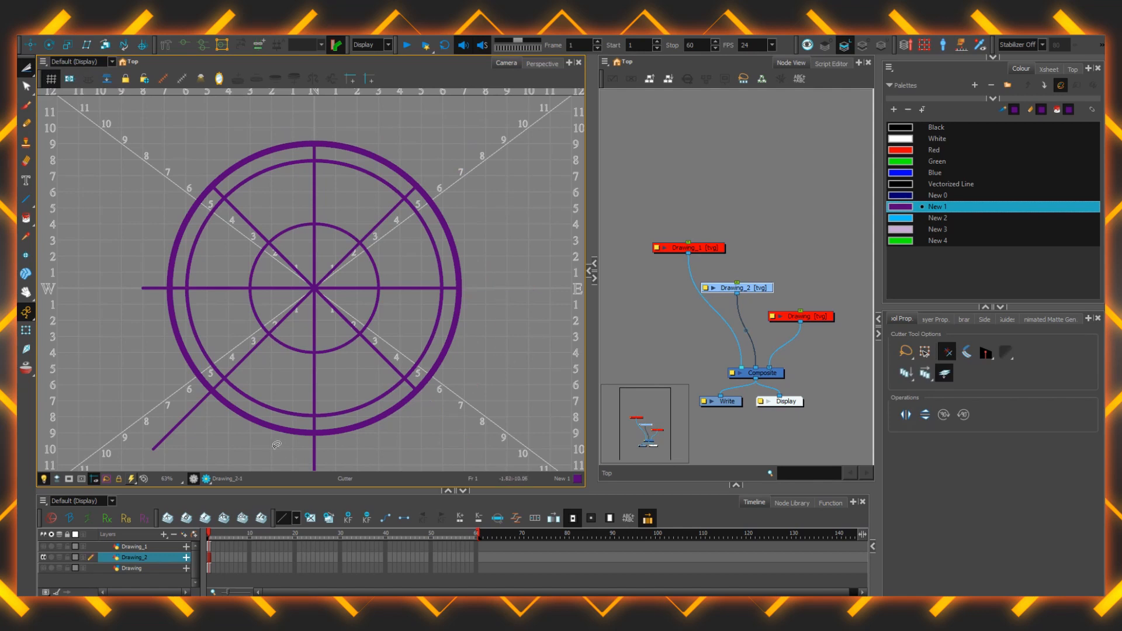
drag(277, 445, 347, 451)
drag(208, 438, 136, 383)
drag(141, 249, 124, 344)
Duplicate the set of eight spokes and rotate the copies about the wheel's centre to fill the gaps evenly
click(27, 69)
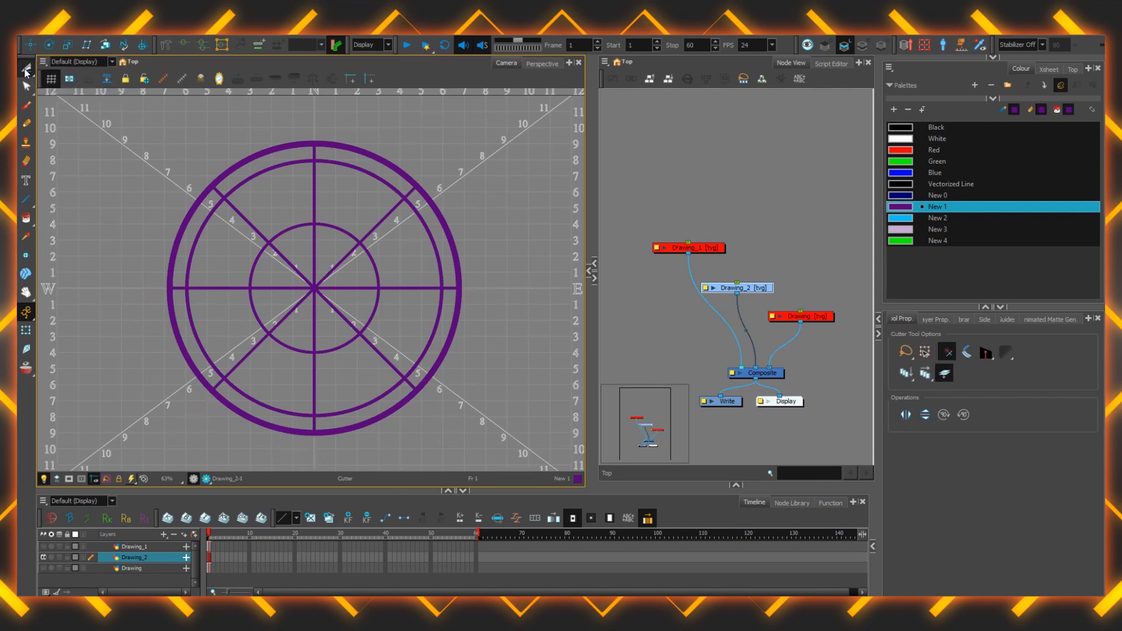
click(63, 70)
click(273, 288)
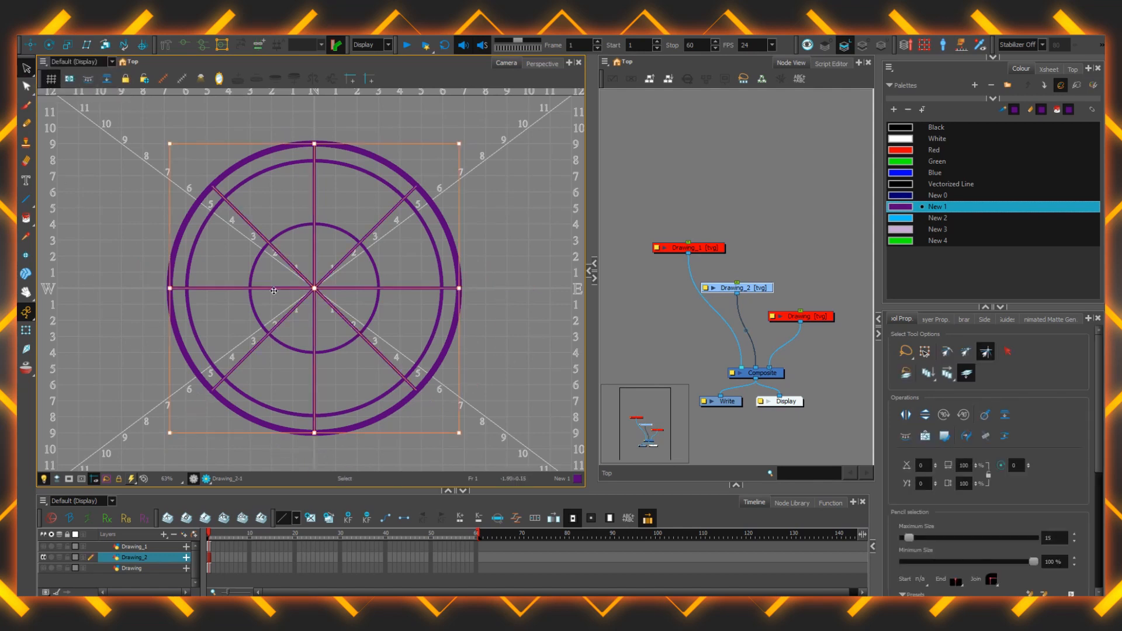
key(ctrl+v)
key(Up)
key(Left)
drag(162, 440, 116, 358)
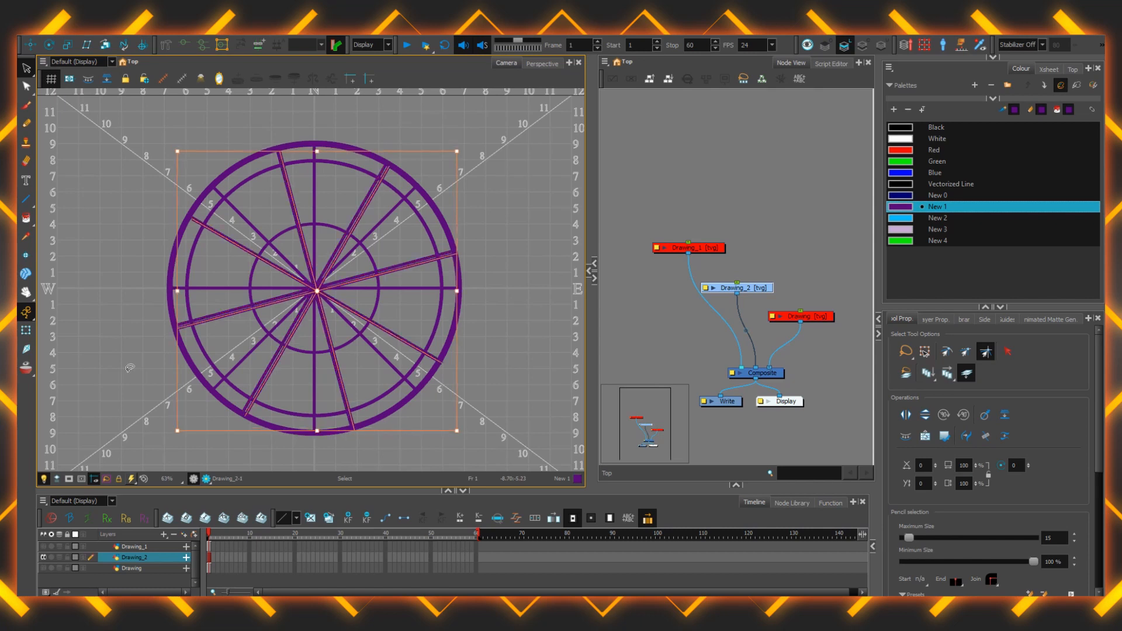
drag(170, 435, 197, 473)
click(116, 419)
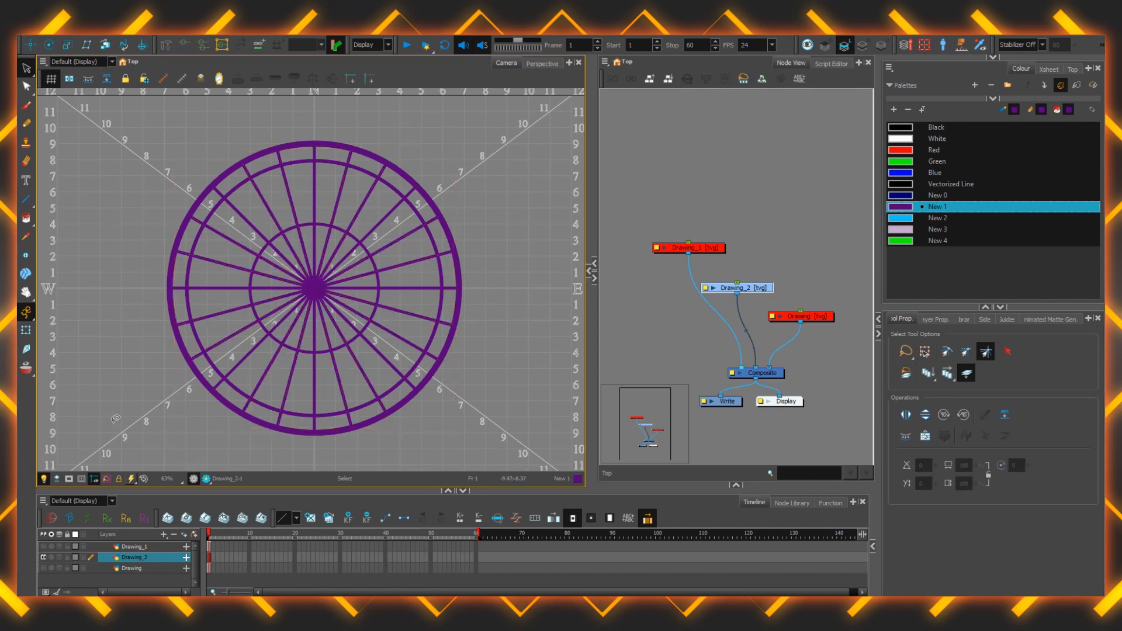
Add a small hub circle around the wheel's centre, about one third the diameter of the inner ring
key(2)
key(2)
key(2)
key(2)
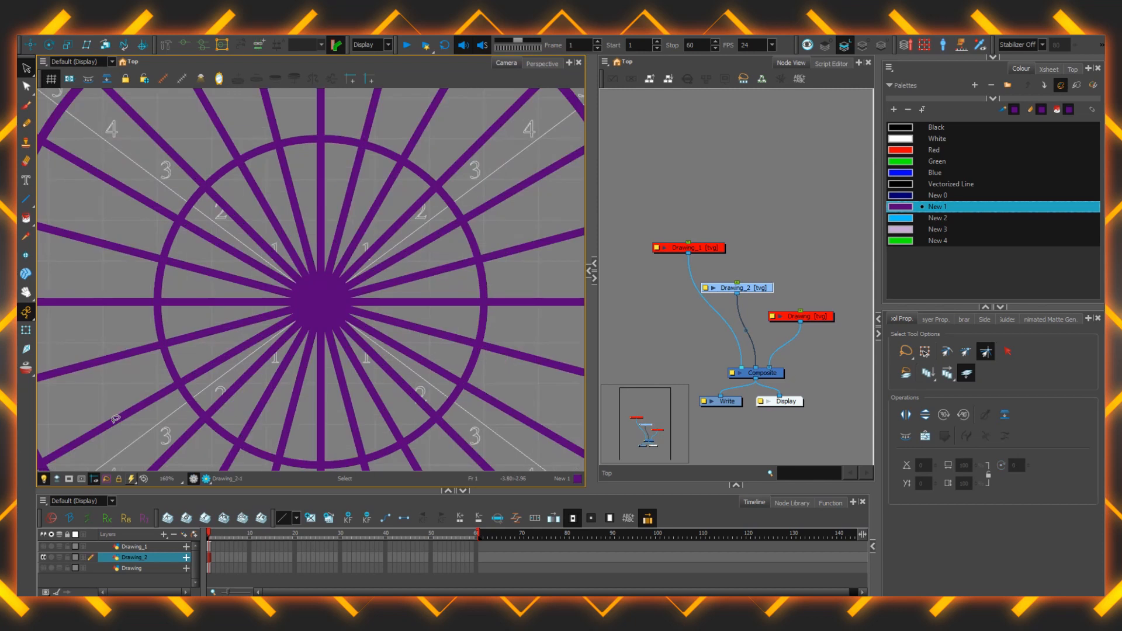
key(2)
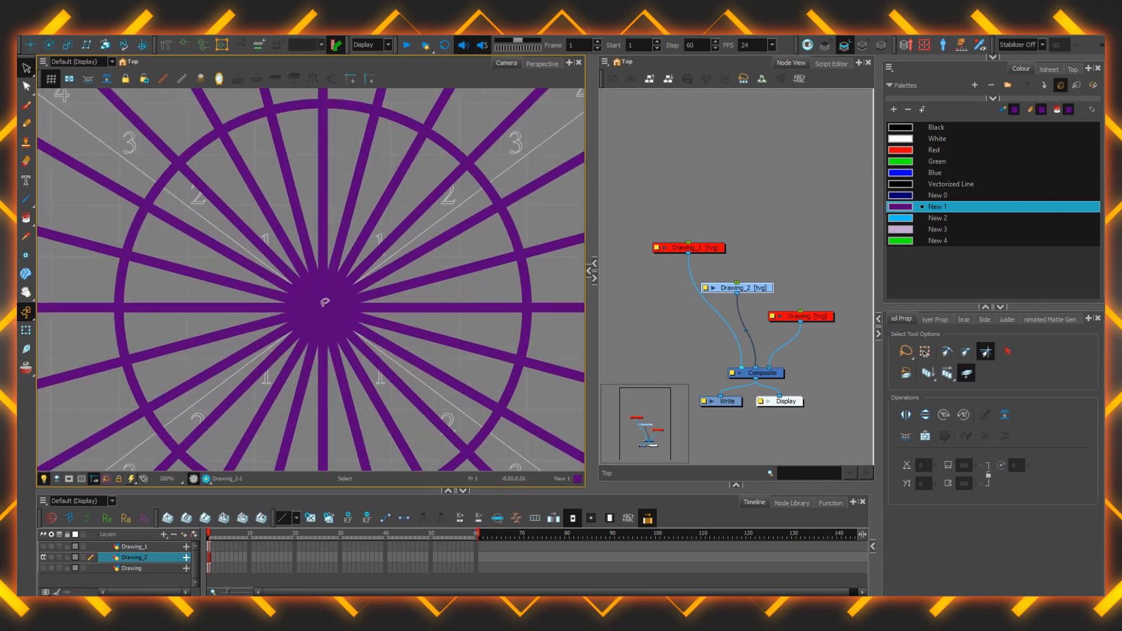
key(1)
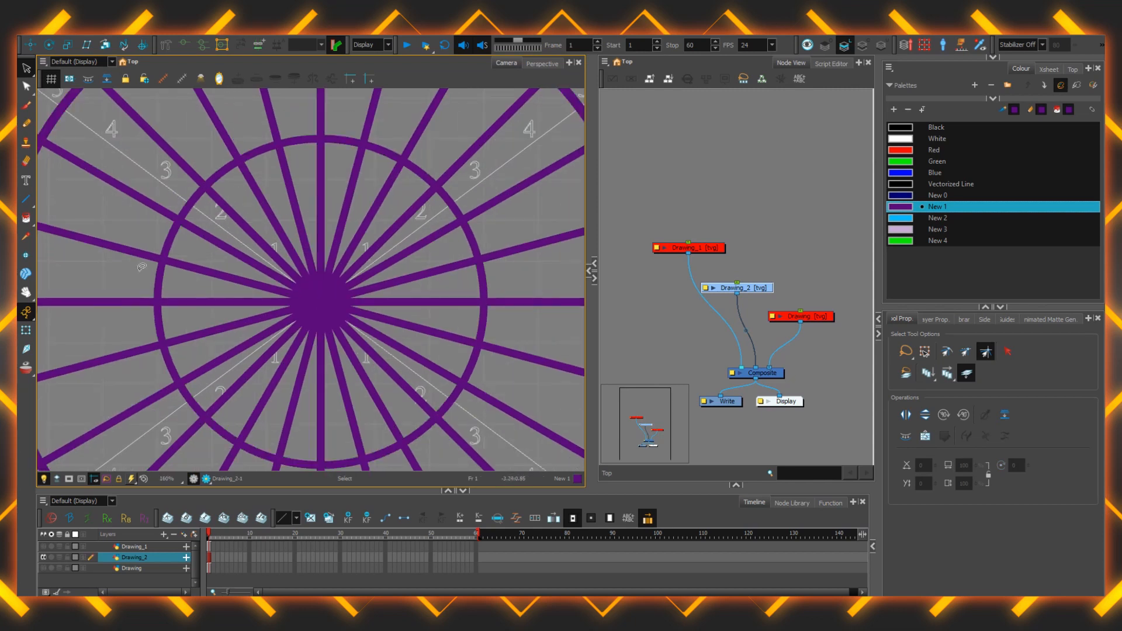
drag(141, 267, 252, 233)
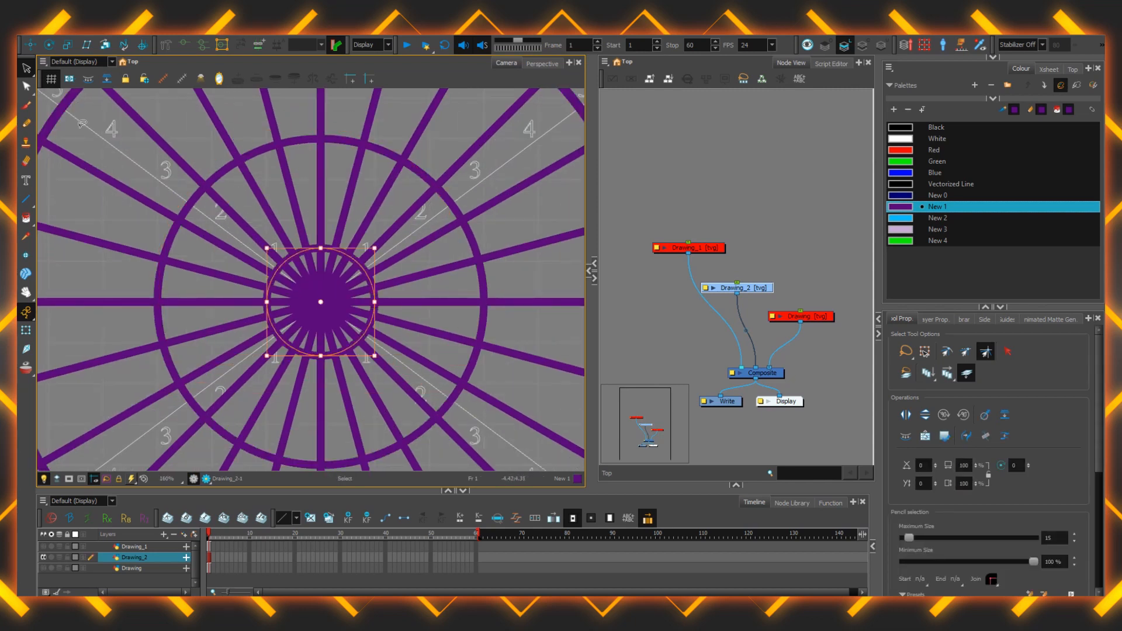
Cut away the spoke segments inside the hub circle so that the hub is empty
drag(26, 67, 88, 80)
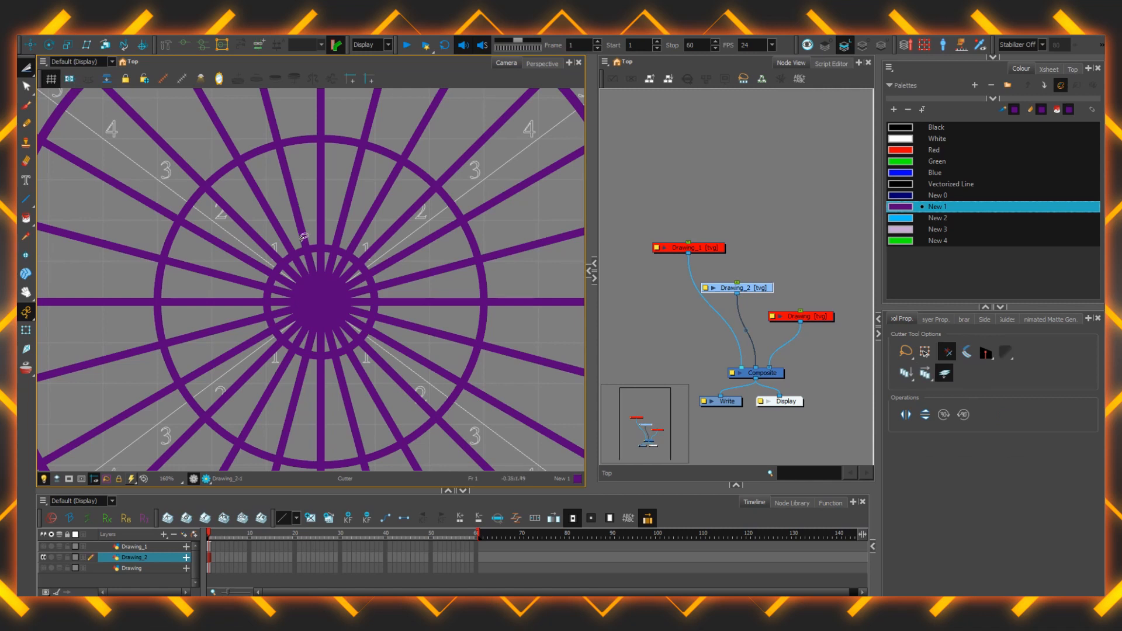
key(2)
key(2)
key(2)
key(k)
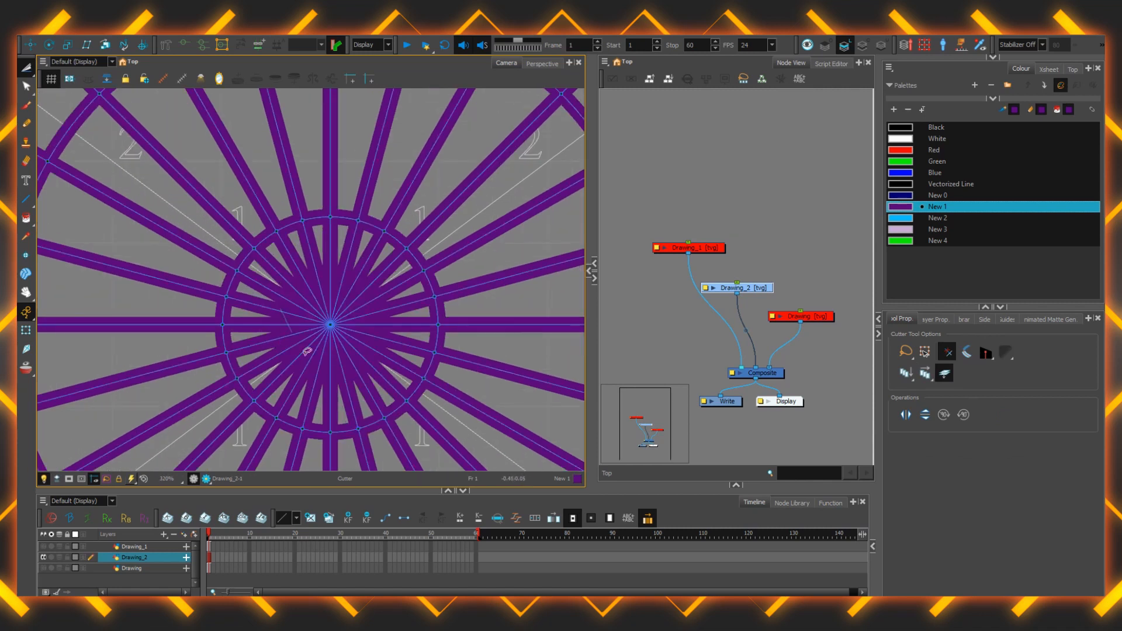
mouse_move(308, 351)
mouse_down()
mouse_move(286, 319)
mouse_move(295, 330)
mouse_move(349, 290)
mouse_up()
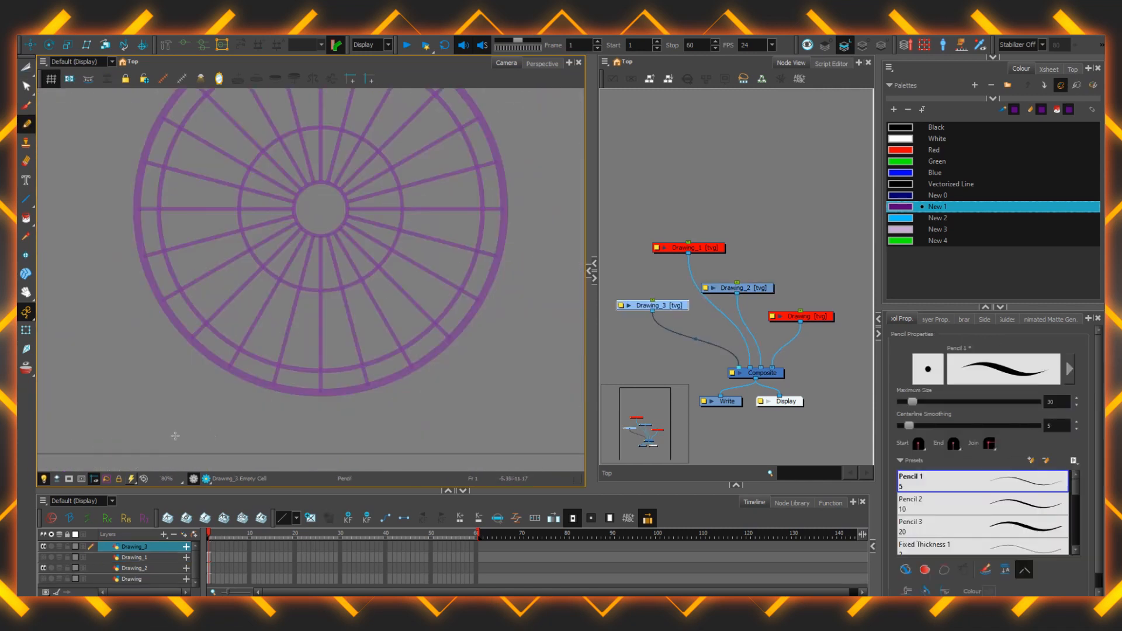
Draw a triangular stand on Drawing_3 from the wheel's hub to below the wheel, with a narrower, lower inner triangle outlining its legs
mouse_move(169, 436)
mouse_down()
mouse_move(479, 434)
mouse_move(315, 205)
mouse_up()
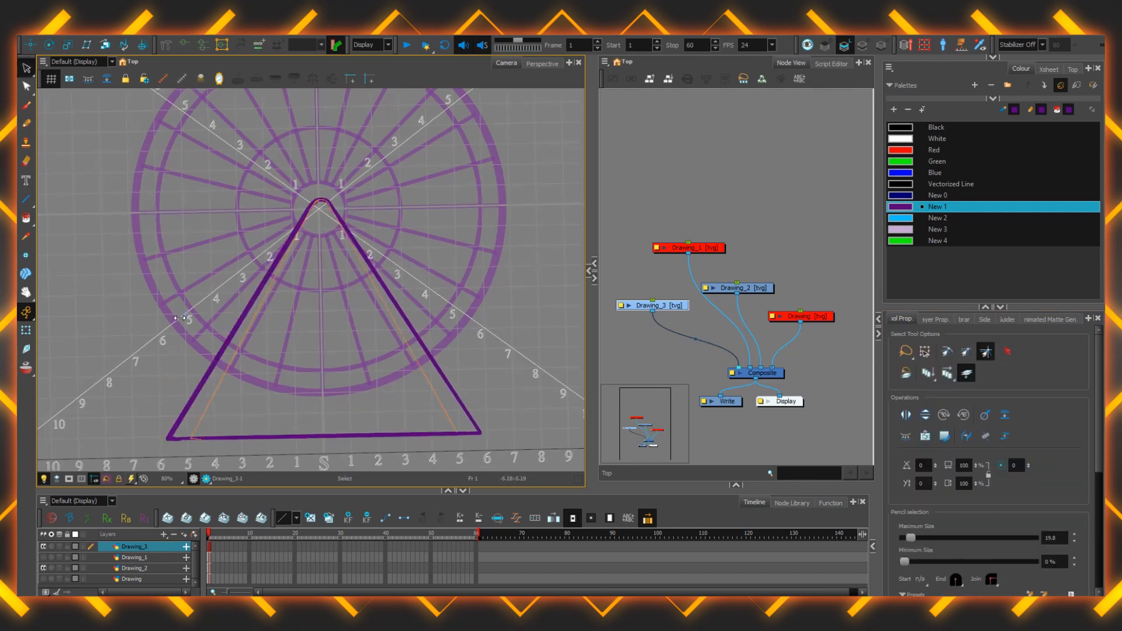
drag(180, 318, 181, 318)
drag(320, 198, 322, 256)
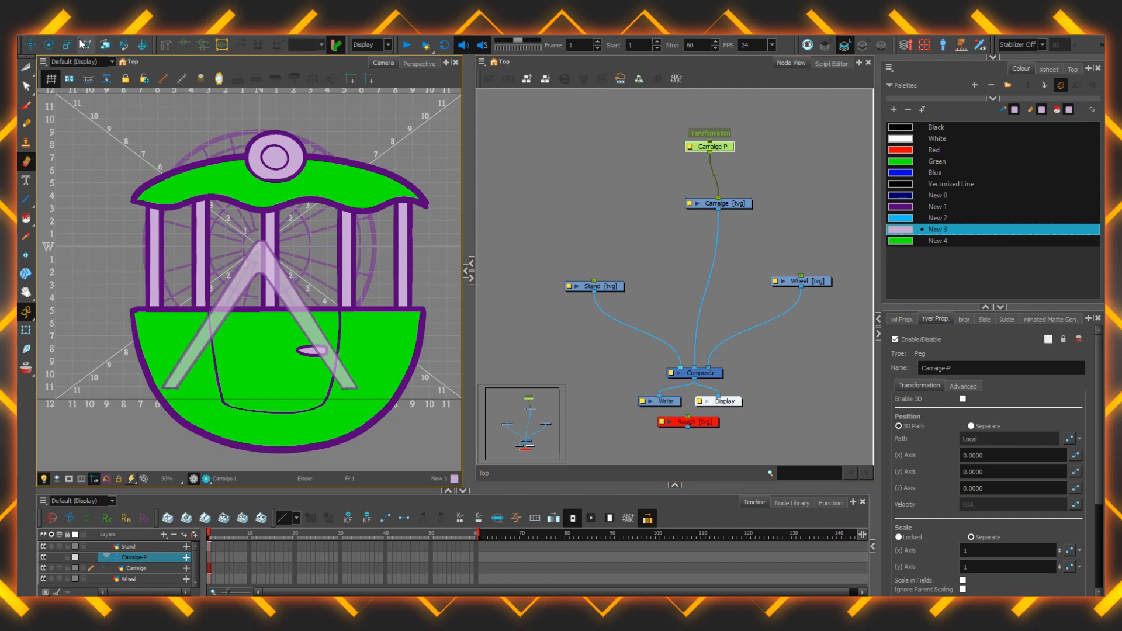
Place the Carraige-P peg's pivot at the centre of the canopy ornament and rename the peg Rotation
click(50, 44)
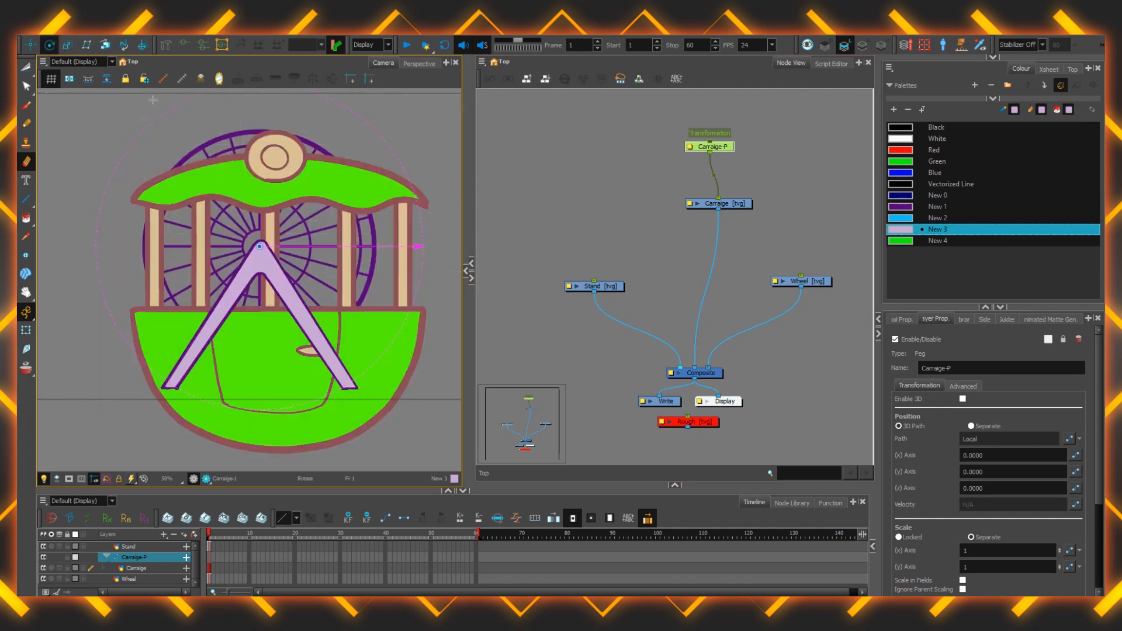
drag(260, 245, 275, 157)
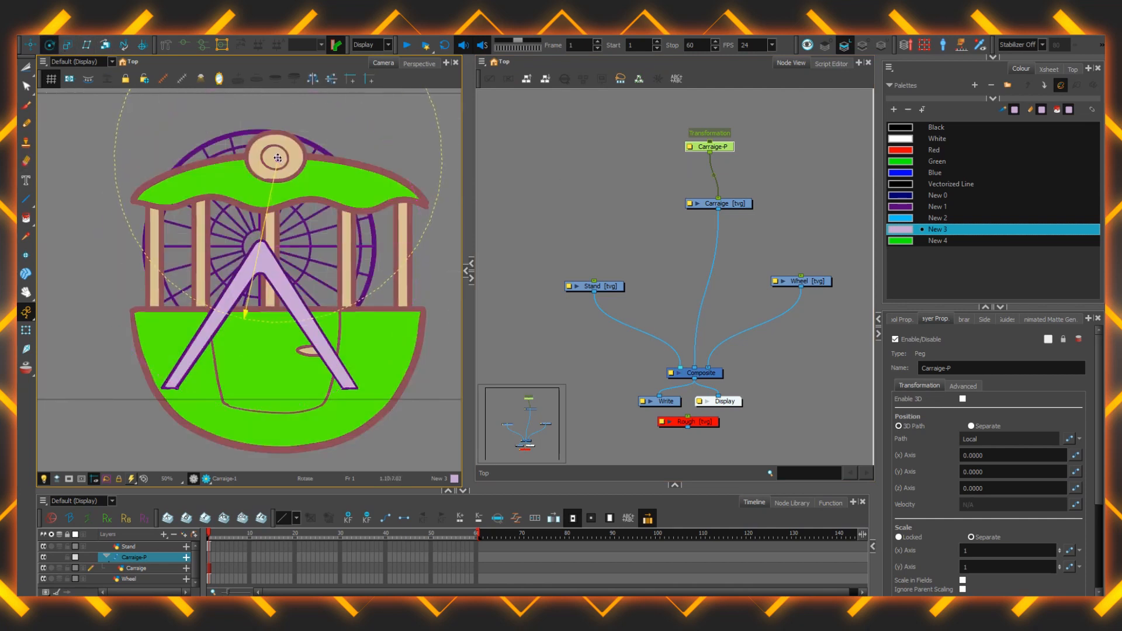
mouse_move(763, 149)
mouse_down()
mouse_move(795, 256)
mouse_move(750, 266)
mouse_move(758, 272)
mouse_up()
scroll(795, 256, up, 2)
click(743, 256)
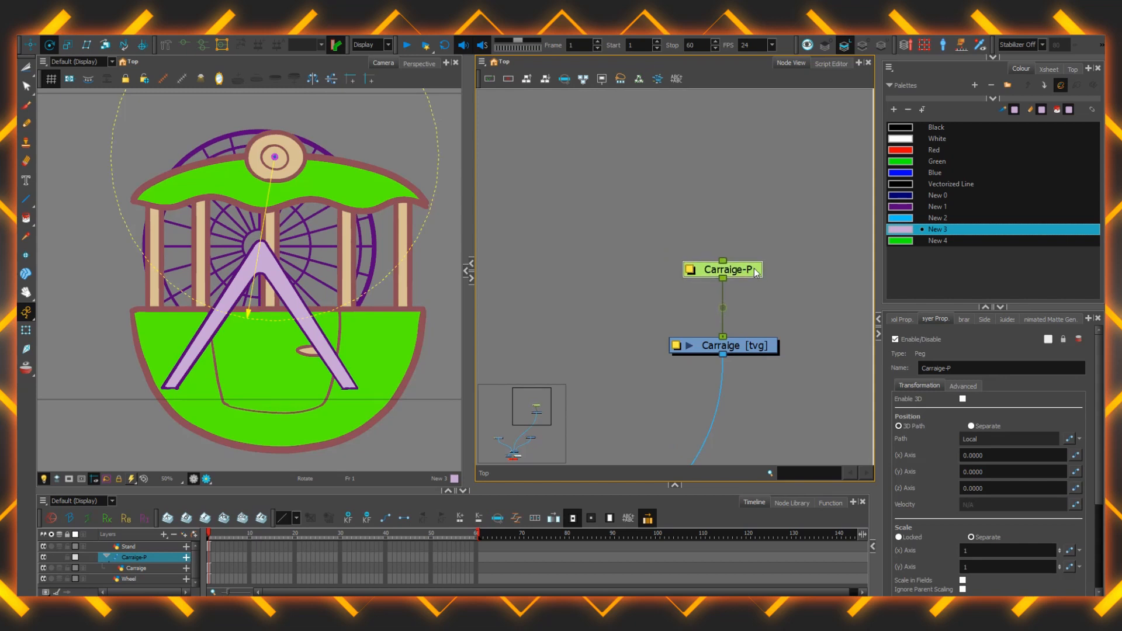
drag(977, 369, 902, 369)
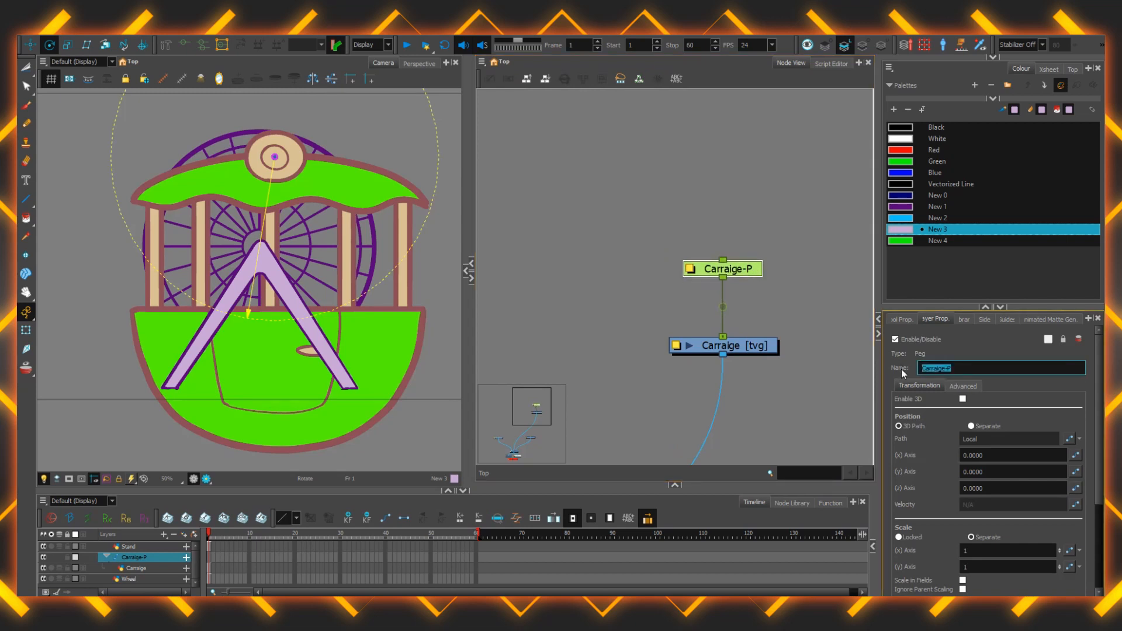
text(Rotation)
key(Return)
Add a parent peg named SizePos above the Rotation peg, with its pivot at the centre of the canopy ornament
click(763, 251)
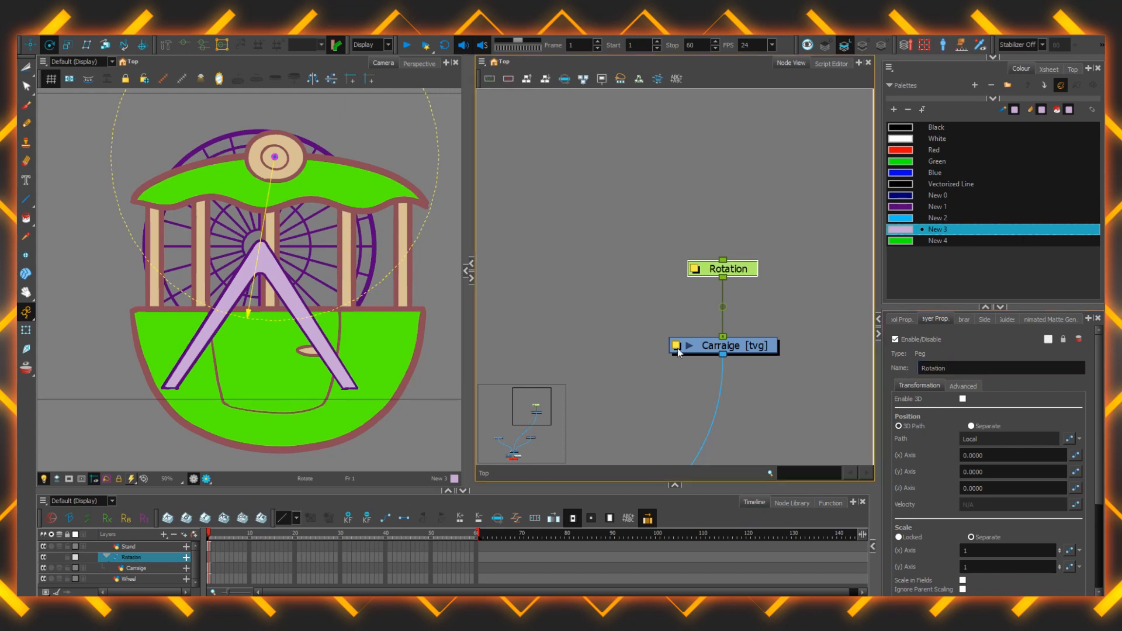
click(708, 272)
key(ctrl+p)
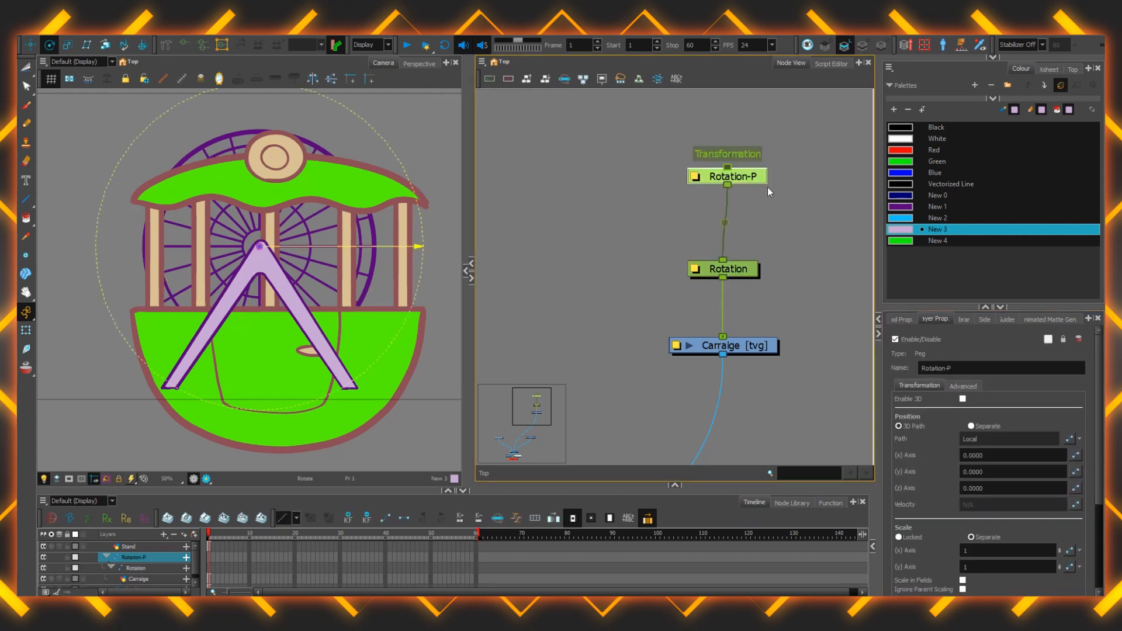
drag(752, 177, 747, 198)
triple_click(910, 370)
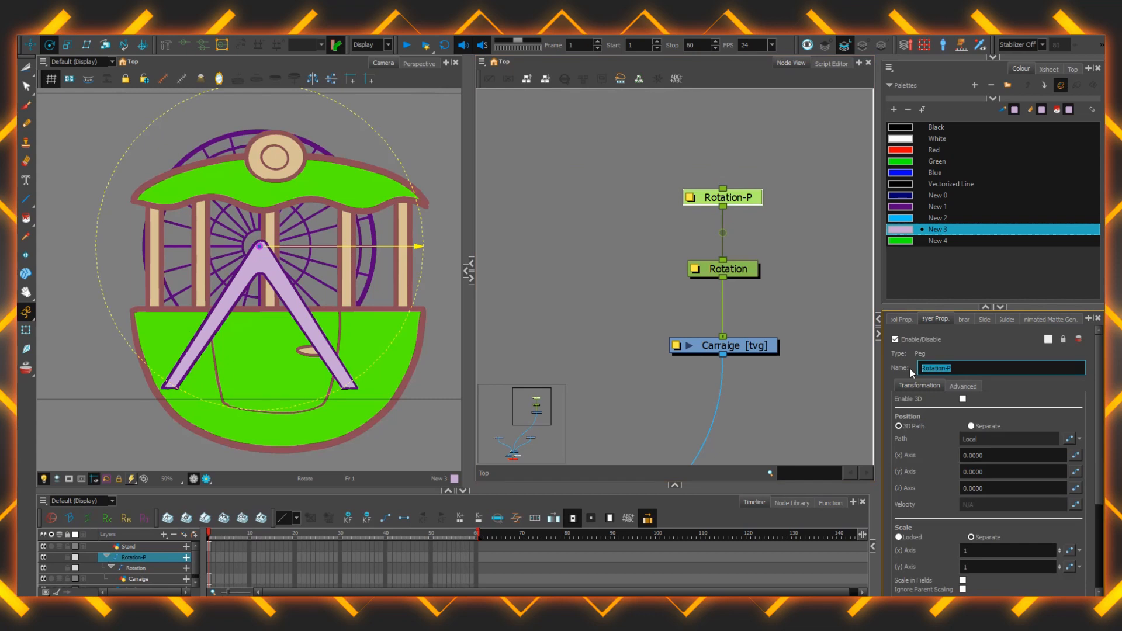
text(SizePos)
key(Return)
click(274, 158)
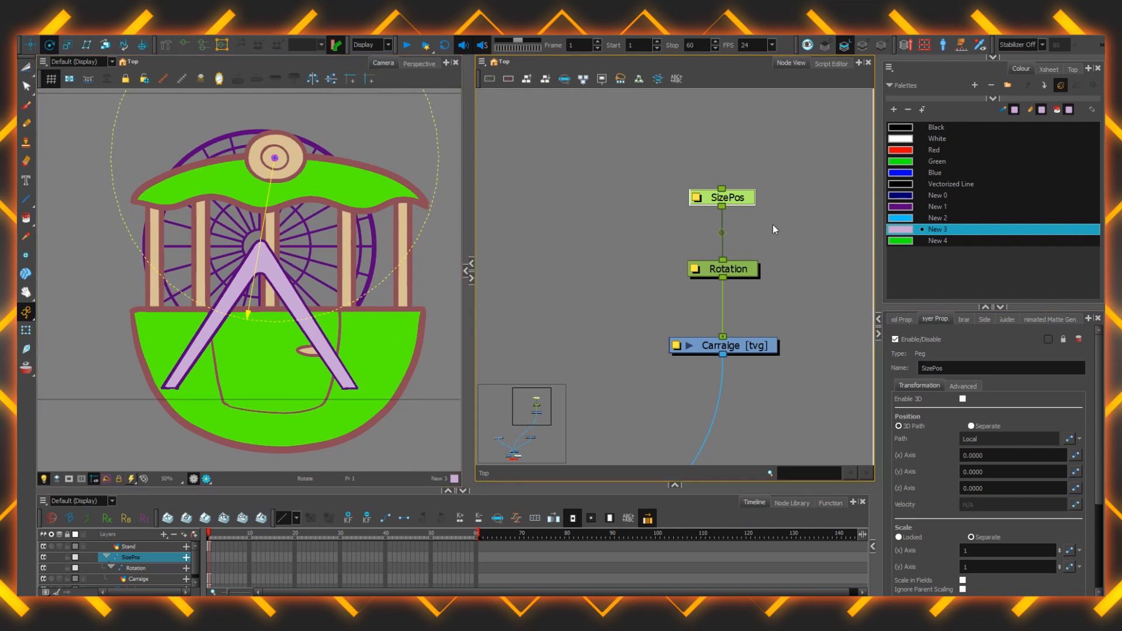
Add a parent peg named Placement above the SizePos peg
key(ctrl+p)
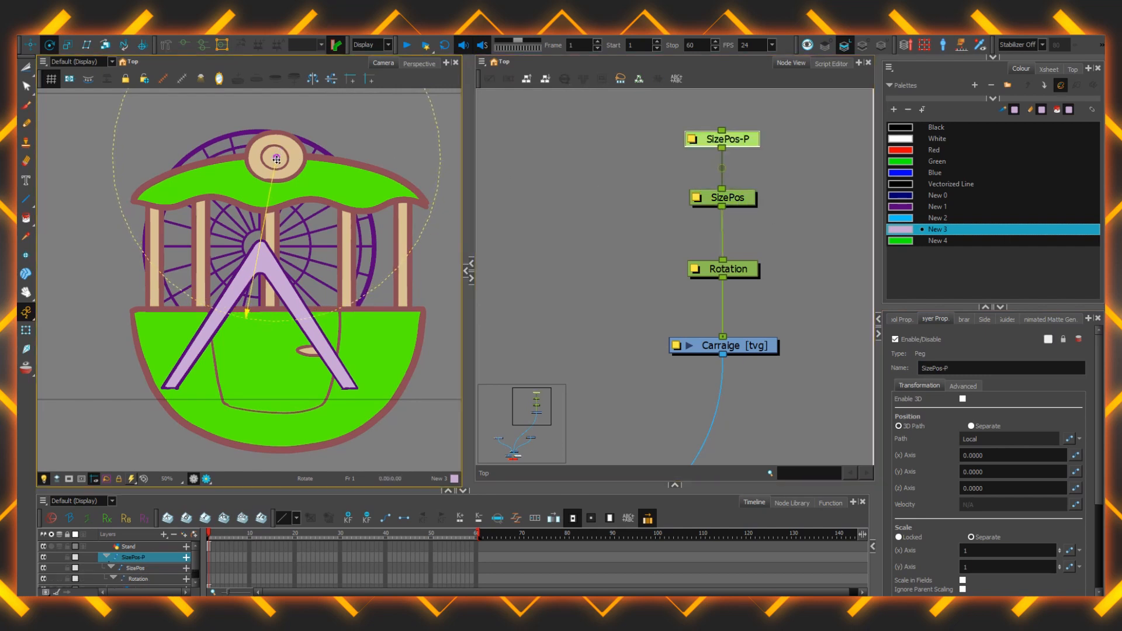
text(Placement)
key(Return)
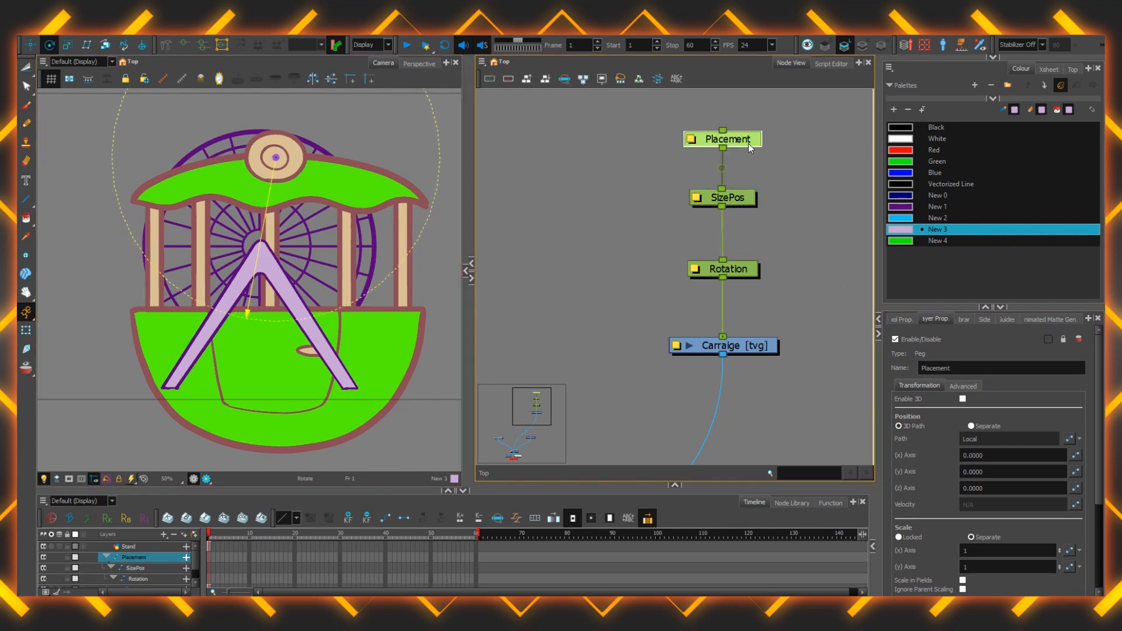
Duplicate the carriage drawing with its SizePos and Rotation pegs seven times, lining up the copies in a row beside the original chain
drag(674, 129, 742, 233)
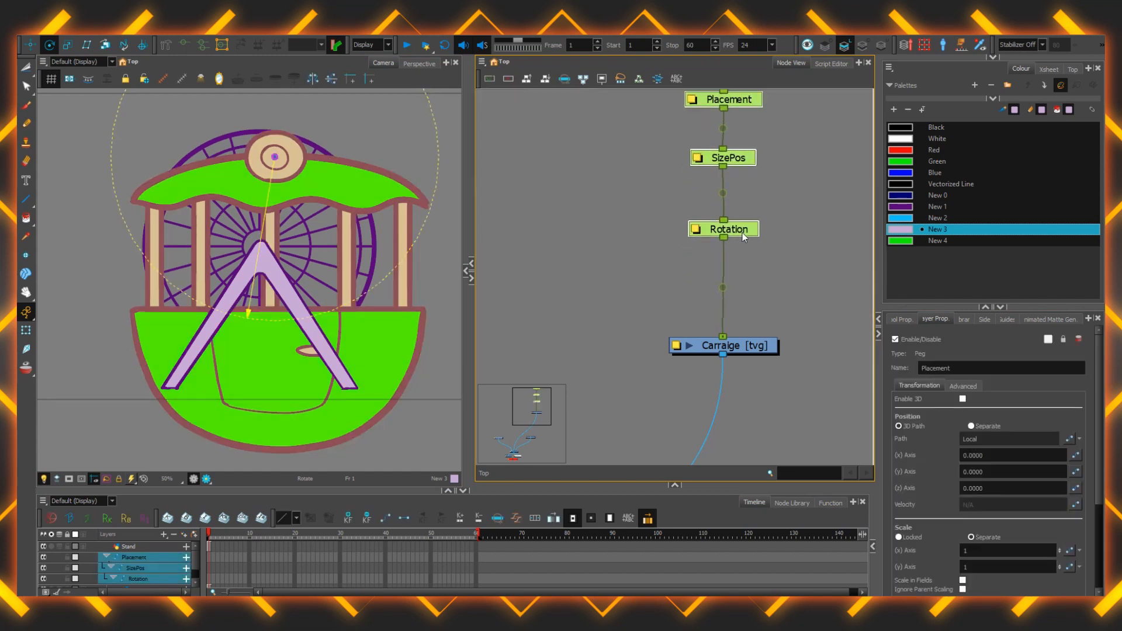
key(ctrl+v)
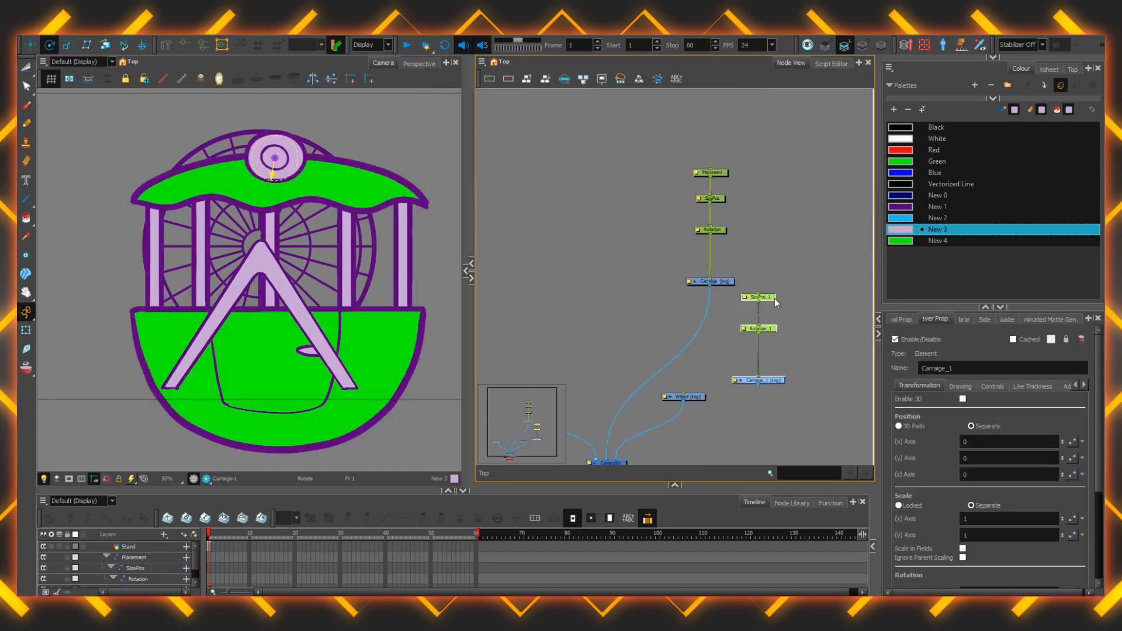
drag(774, 298, 660, 201)
drag(789, 321, 622, 196)
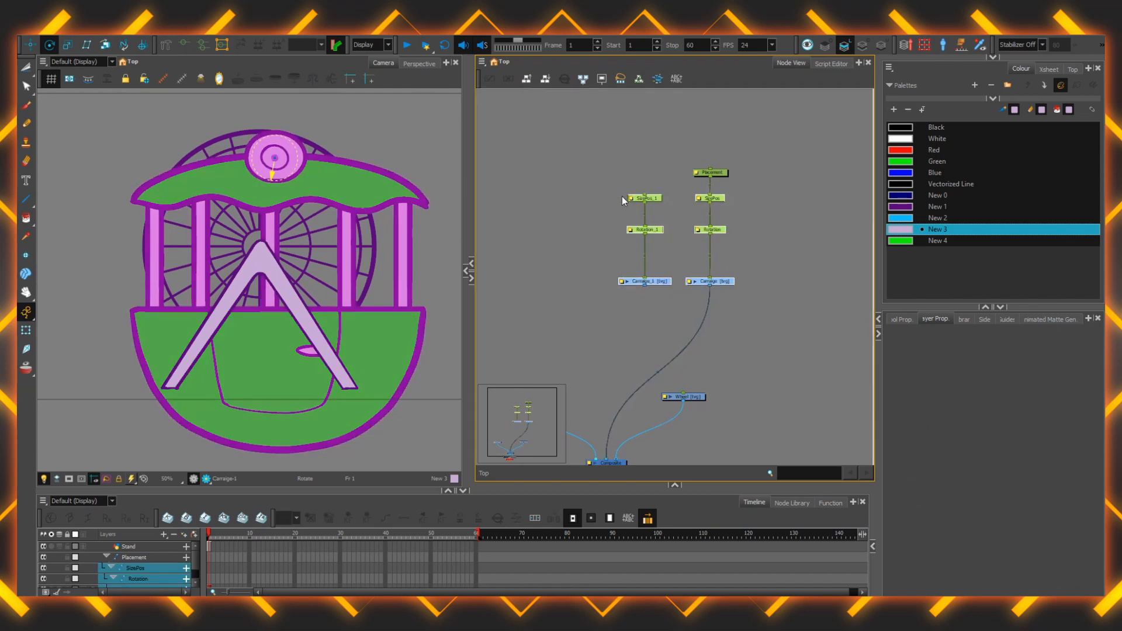
key(ctrl+c)
key(ctrl+v)
drag(735, 205, 599, 202)
drag(605, 209, 527, 227)
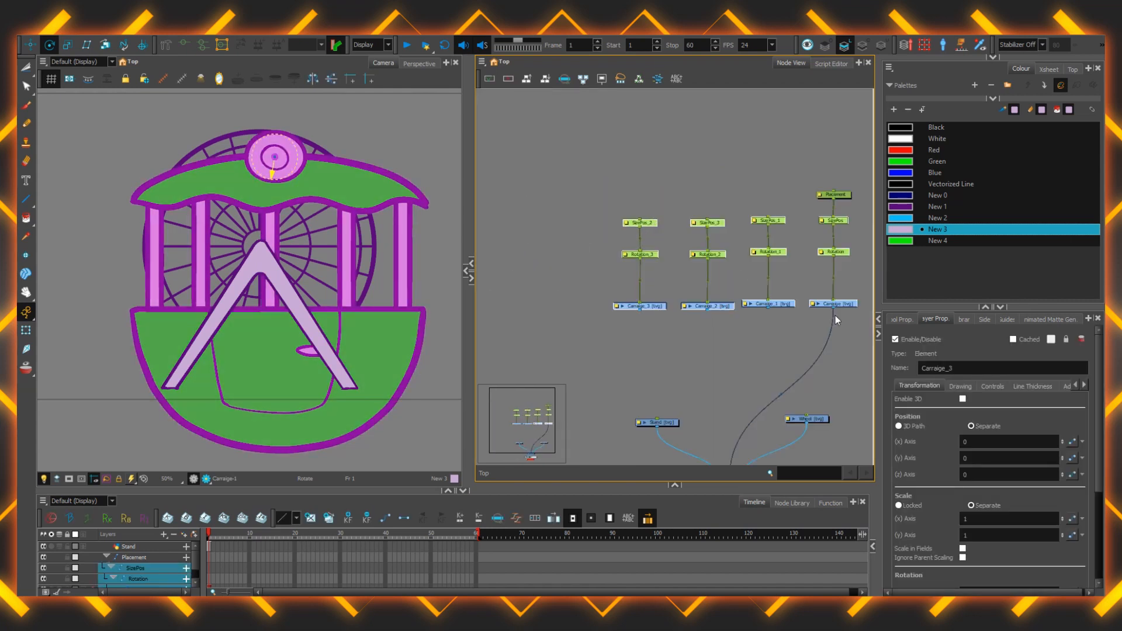
key(ctrl+c)
key(ctrl+v)
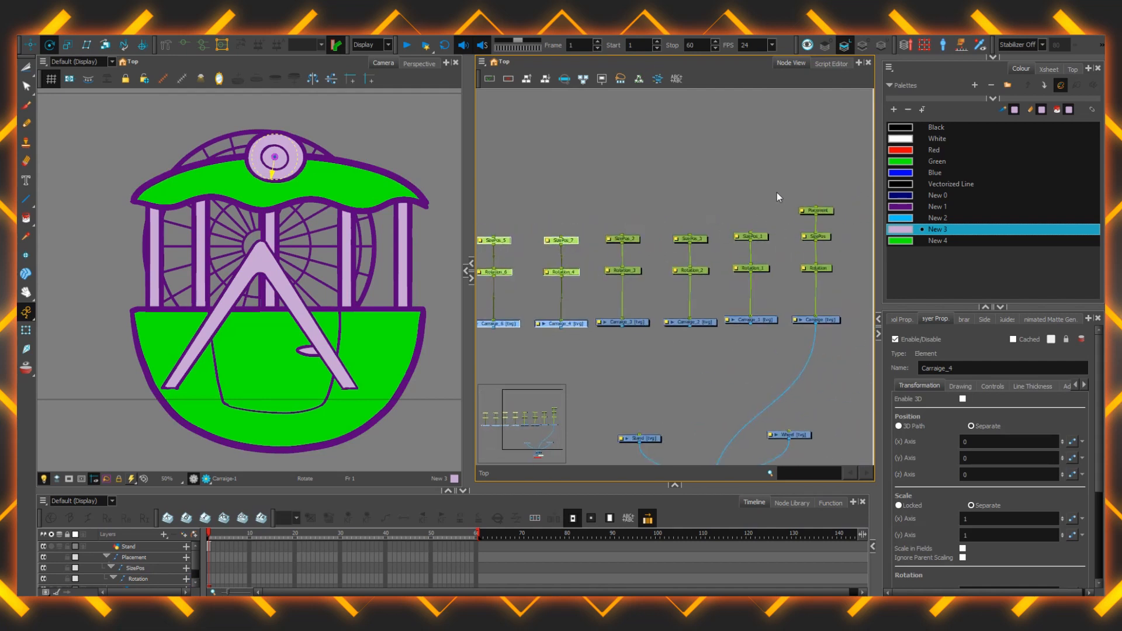
Duplicate the Placement peg for each copied carriage chain and attach each copy above that chain's SizePos peg
click(810, 212)
key(ctrl+v)
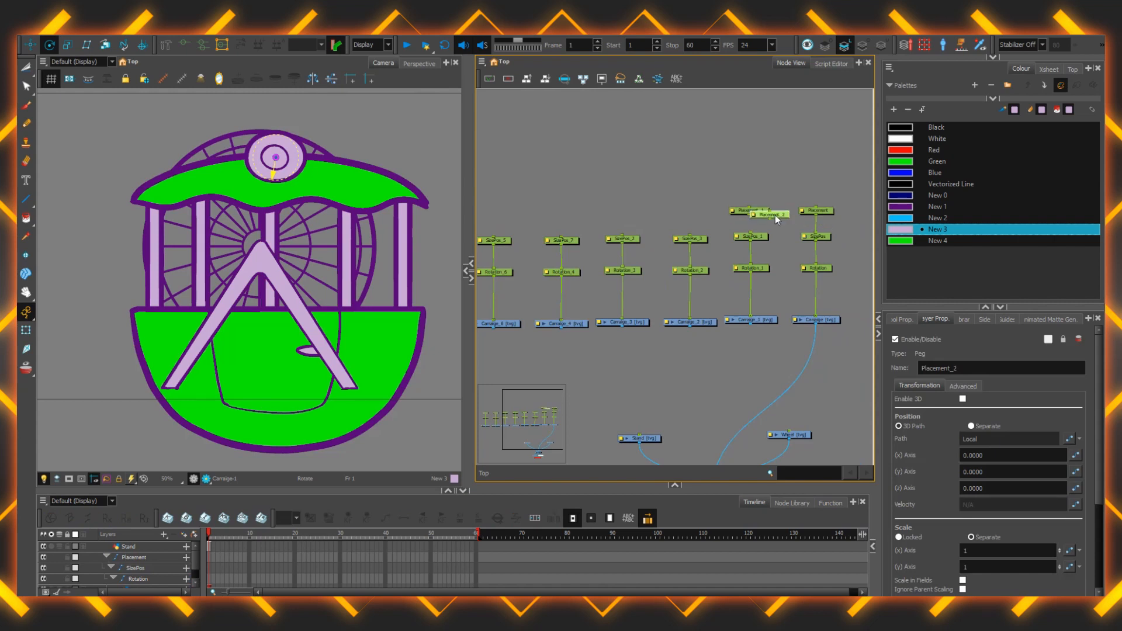
drag(776, 219, 769, 240)
key(ctrl+v)
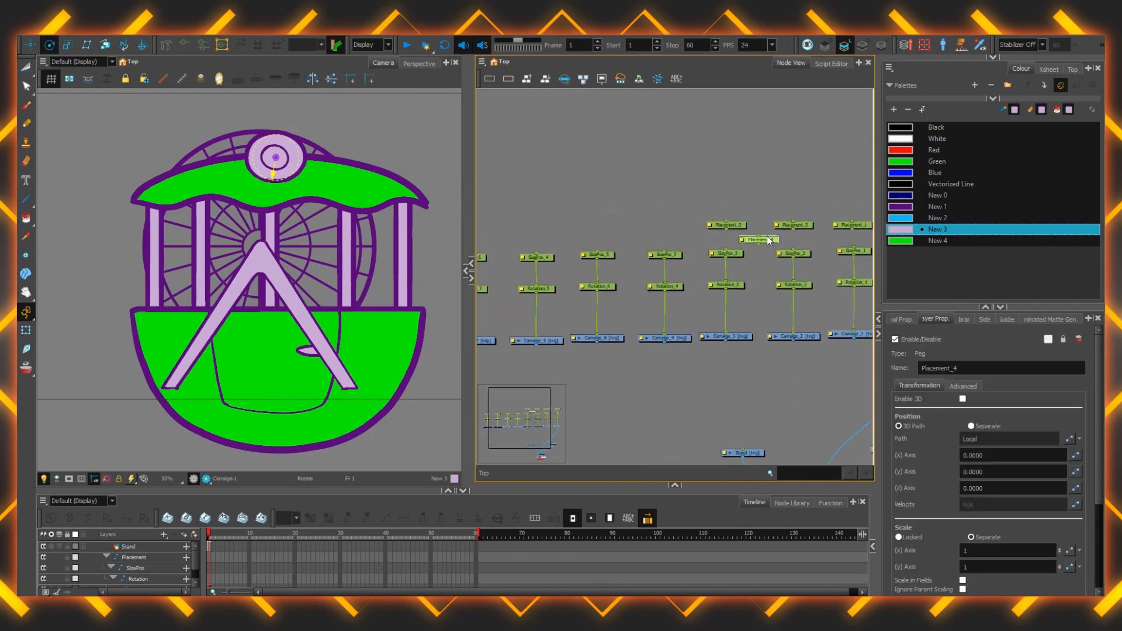
scroll(675, 223, down, 3)
drag(672, 210, 597, 223)
key(ctrl+c)
key(ctrl+v)
scroll(722, 308, up, 2)
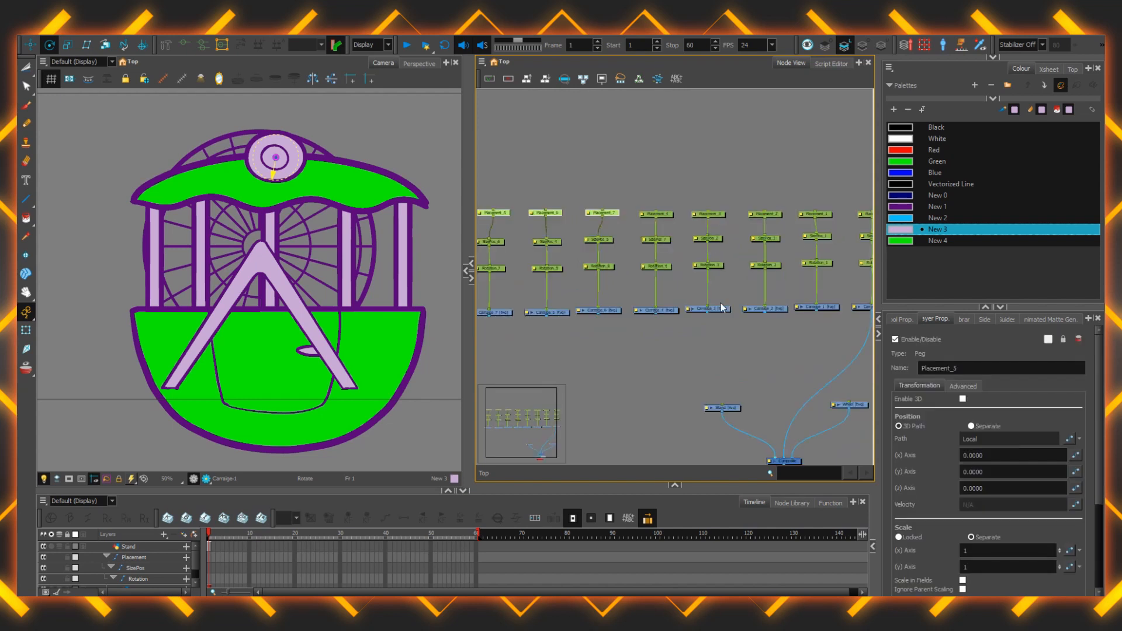
Combine the eight carriage drawings in a new composite and connect it to the main composite, replacing the original carriage's direct connection
drag(469, 311, 799, 321)
scroll(374, 316, down, 2)
scroll(549, 337, down, 1)
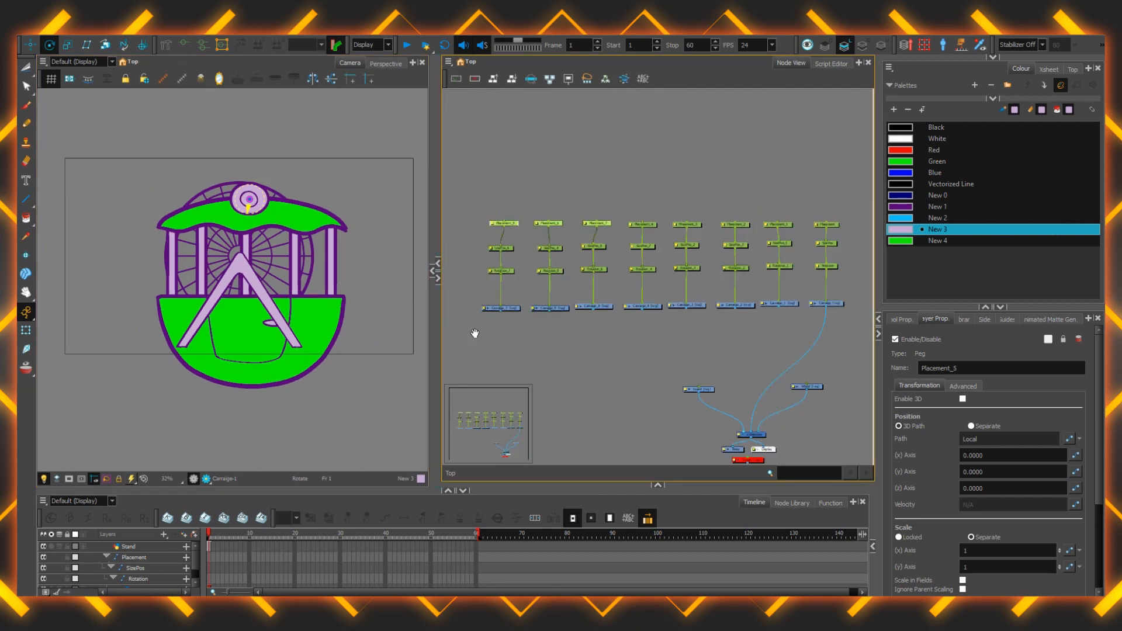
scroll(498, 321, down, 1)
key(ctrl+shift+c)
scroll(598, 346, up, 3)
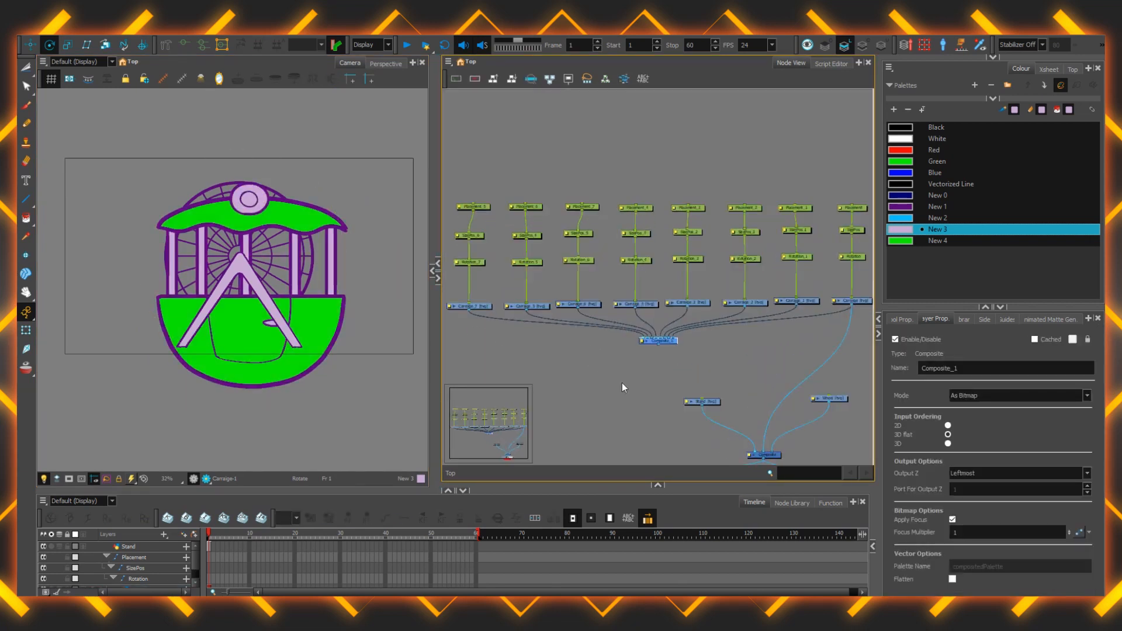
drag(580, 269, 740, 358)
drag(669, 295, 704, 365)
Scale down all eight carriages with their SizePos pegs and move them together to the top of the wheel's rim
scroll(704, 365, down, 2)
scroll(704, 365, down, 1)
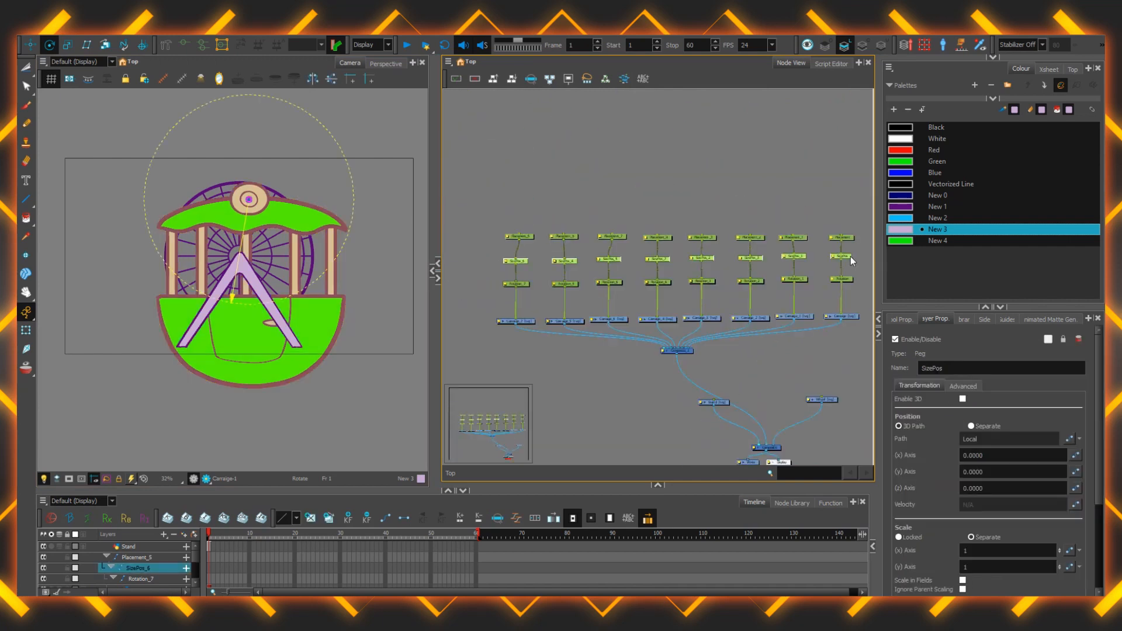
click(71, 48)
drag(146, 389, 230, 234)
scroll(207, 191, up, 4)
drag(207, 191, 139, 349)
click(31, 46)
drag(173, 394, 254, 408)
Move the Placement_6, Placement_7, Placement_4 and Placement_3 carriages to the upper-right, right, lower-right and bottom of the wheel's rim
click(565, 237)
drag(254, 408, 261, 386)
scroll(261, 387, down, 3)
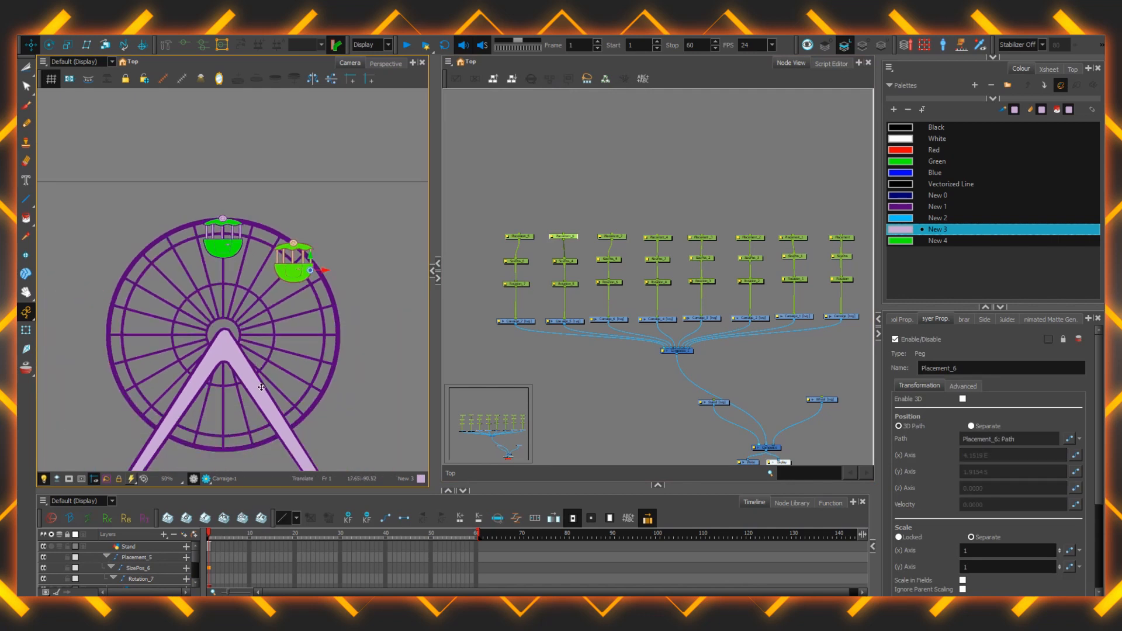
click(612, 237)
drag(187, 289, 280, 475)
click(658, 237)
drag(681, 225, 706, 248)
drag(186, 290, 190, 522)
Move the Placement_2, Placement_1 and Placement carriages to the lower-left, left and upper-left of the wheel's rim
drag(735, 225, 756, 253)
drag(190, 295, 188, 494)
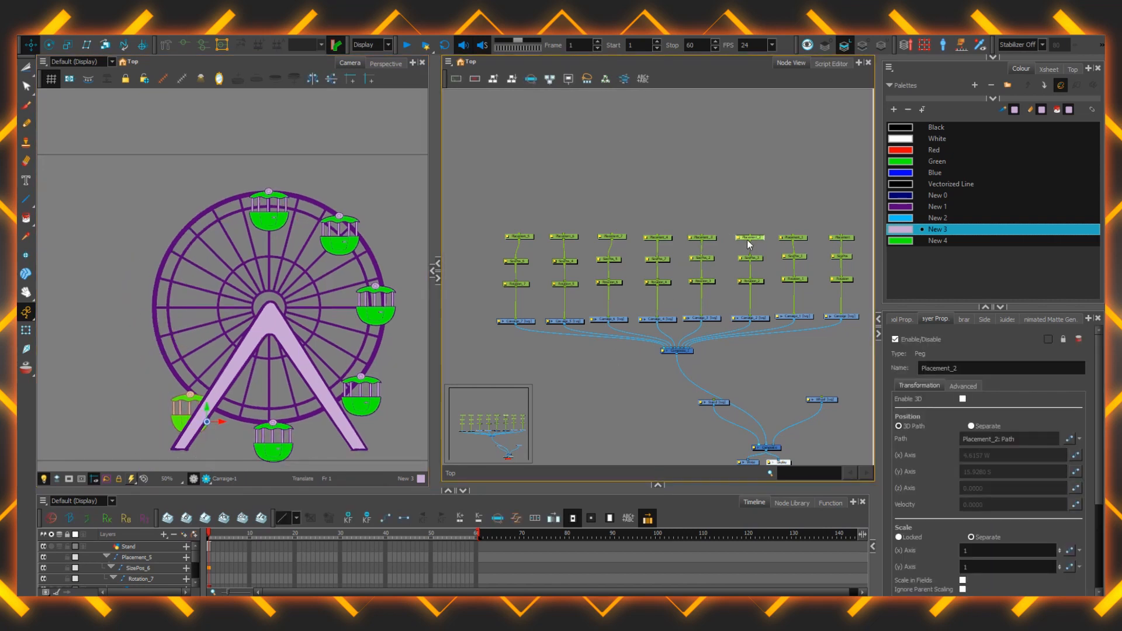
drag(779, 226, 800, 248)
drag(267, 302, 152, 419)
drag(827, 225, 847, 248)
drag(232, 316, 143, 358)
Nudge the bottom, lower-right, right and upper-right carriages on the rim with their Placement pegs to even out the spacing
drag(681, 225, 706, 248)
drag(234, 351, 231, 352)
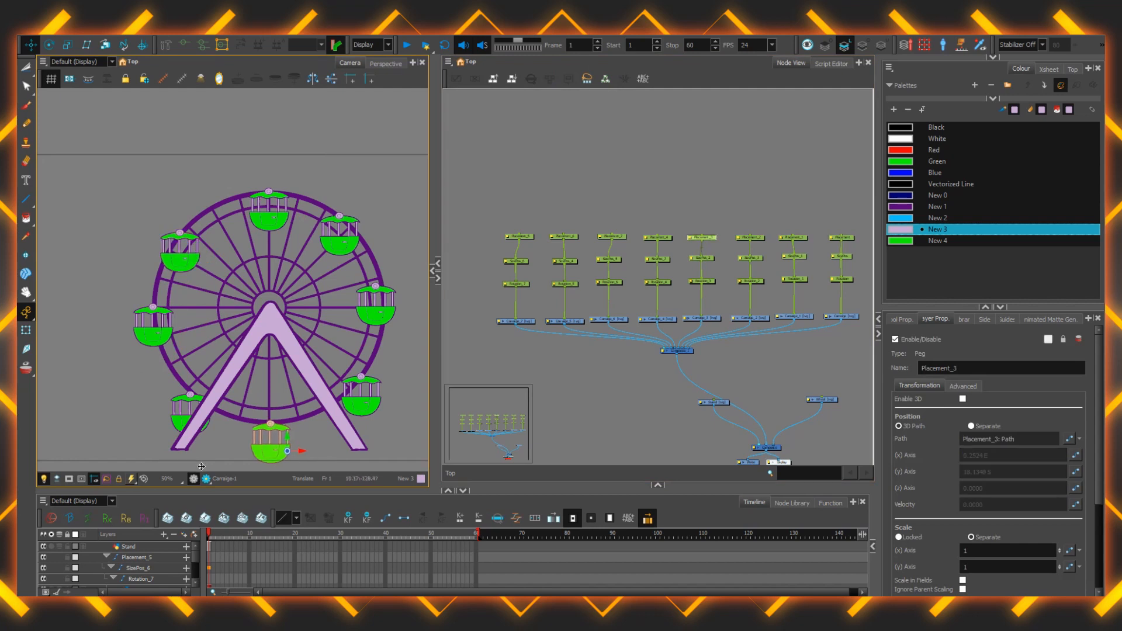
drag(640, 225, 664, 248)
click(659, 106)
drag(592, 225, 617, 249)
drag(280, 331, 290, 353)
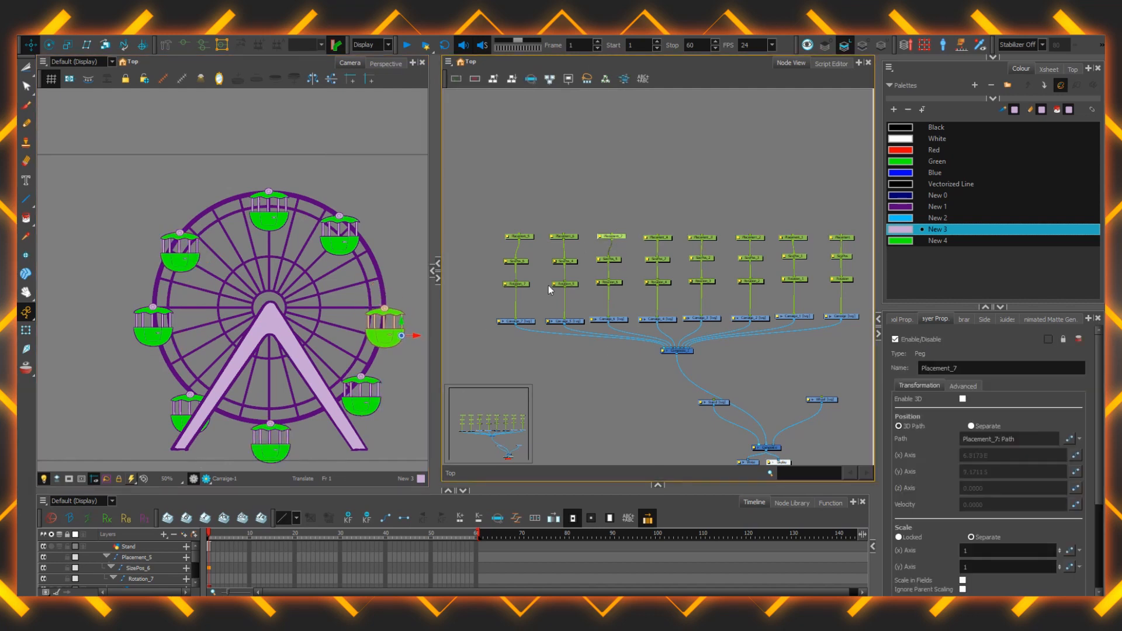
drag(543, 226, 568, 248)
drag(222, 310, 234, 322)
Fine-tune the remaining carriage positions around the lower, left and upper rim so that opposite sides of the wheel match
drag(647, 228, 664, 248)
drag(264, 345, 252, 357)
drag(683, 226, 706, 248)
drag(251, 356, 250, 355)
drag(732, 226, 754, 248)
drag(100, 399, 108, 405)
drag(778, 226, 802, 248)
drag(120, 352, 120, 351)
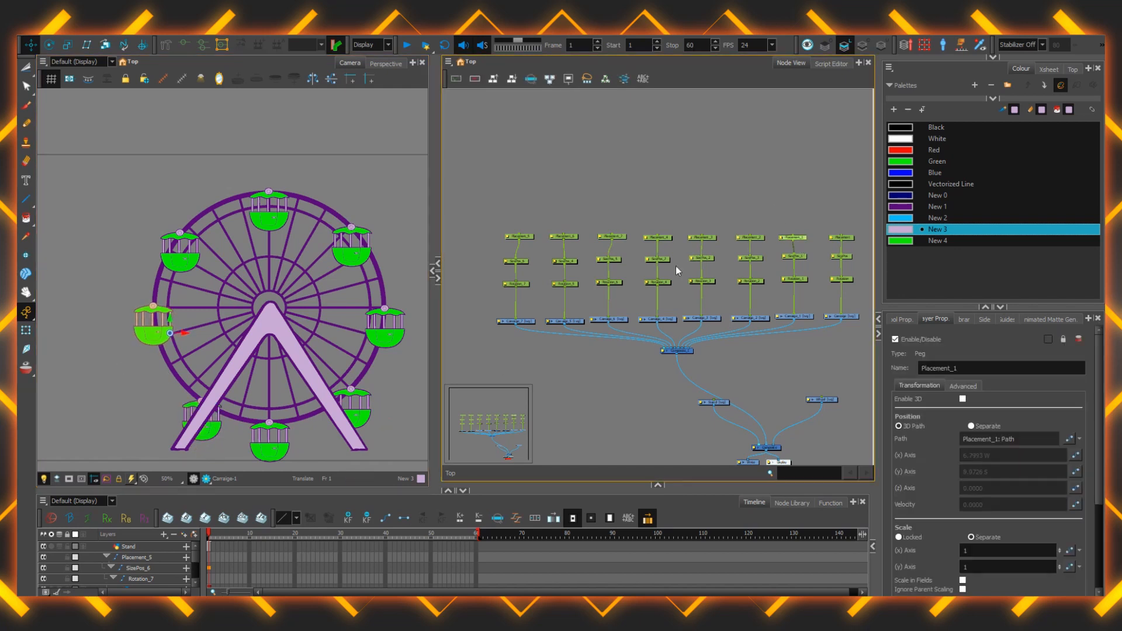
drag(731, 225, 754, 248)
drag(120, 409, 109, 397)
drag(779, 225, 848, 248)
drag(179, 251, 168, 265)
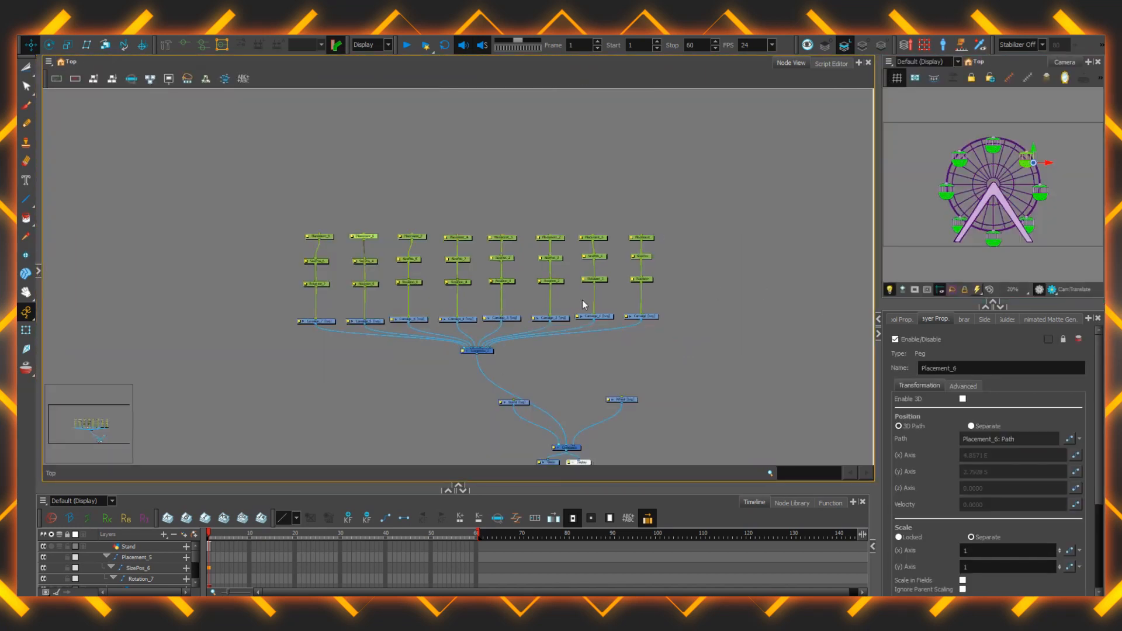
Enlarge the camera view beside the node view and fit the whole Ferris wheel in it
drag(880, 237, 816, 229)
scroll(816, 229, up, 3)
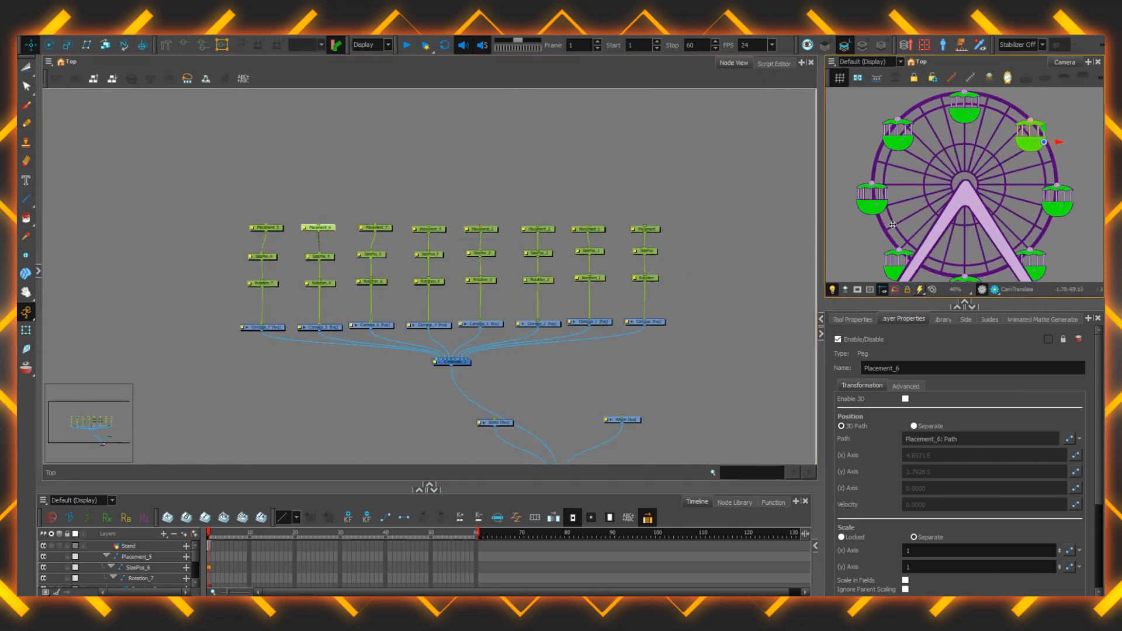
scroll(886, 221, down, 1)
drag(880, 307, 880, 326)
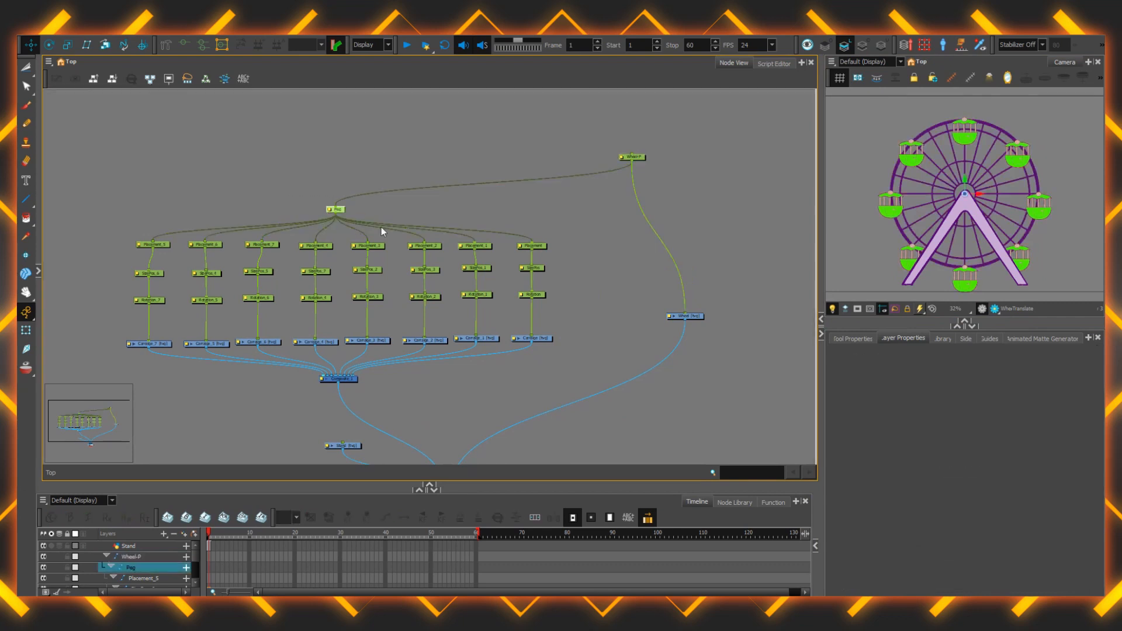
Parent all the Placement pegs directly to the Wheel-P peg and rotate the wheel as a test
drag(381, 227, 559, 164)
mouse_move(865, 142)
mouse_down()
mouse_move(859, 260)
mouse_move(957, 313)
mouse_move(880, 265)
mouse_move(860, 231)
mouse_move(854, 173)
mouse_up()
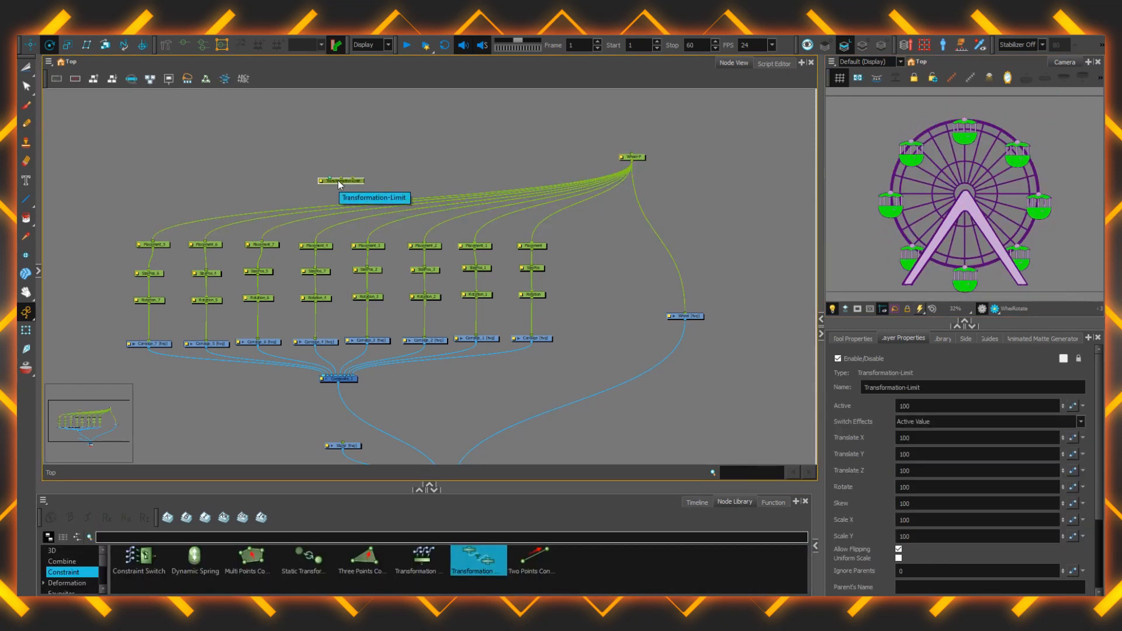
Insert a Transformation-Limit node with Rotate set to 0 between the original chain's Rotation peg and its carriage drawing
key(2)
key(2)
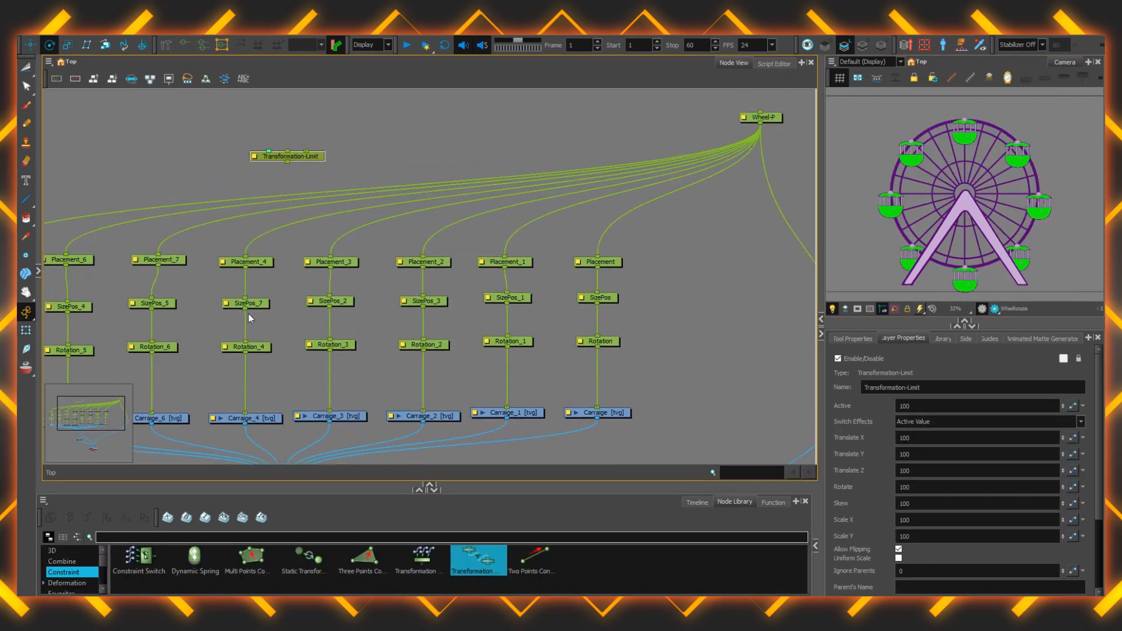
drag(248, 314, 312, 308)
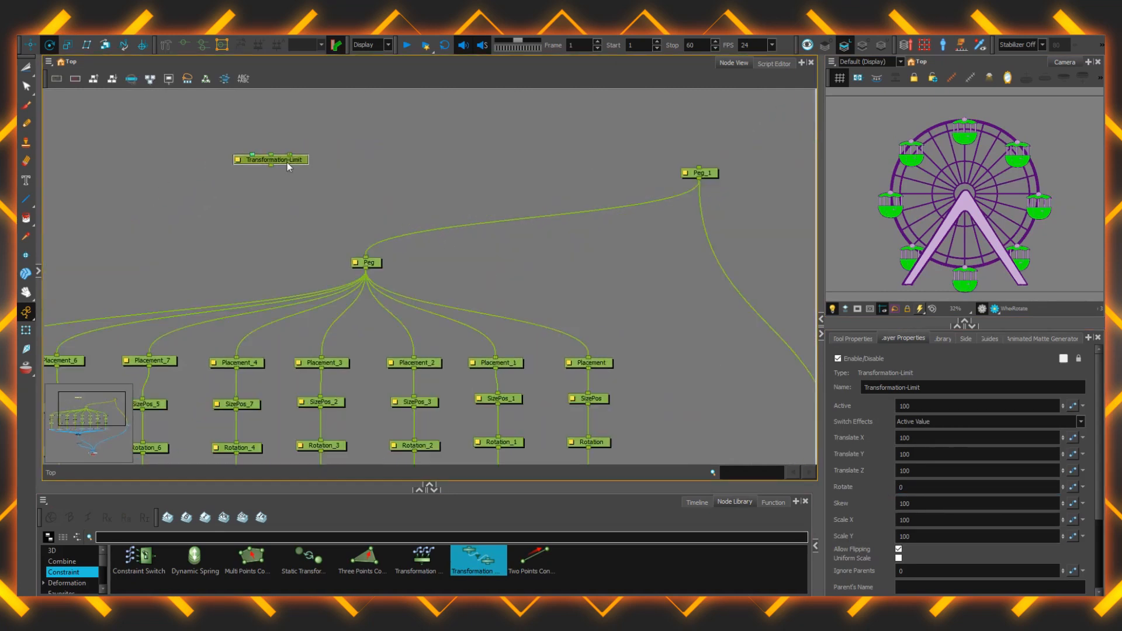
drag(295, 168, 430, 219)
Rotate the wheel with Peg_1 to test the limited carriage, and undo the rotation
click(699, 173)
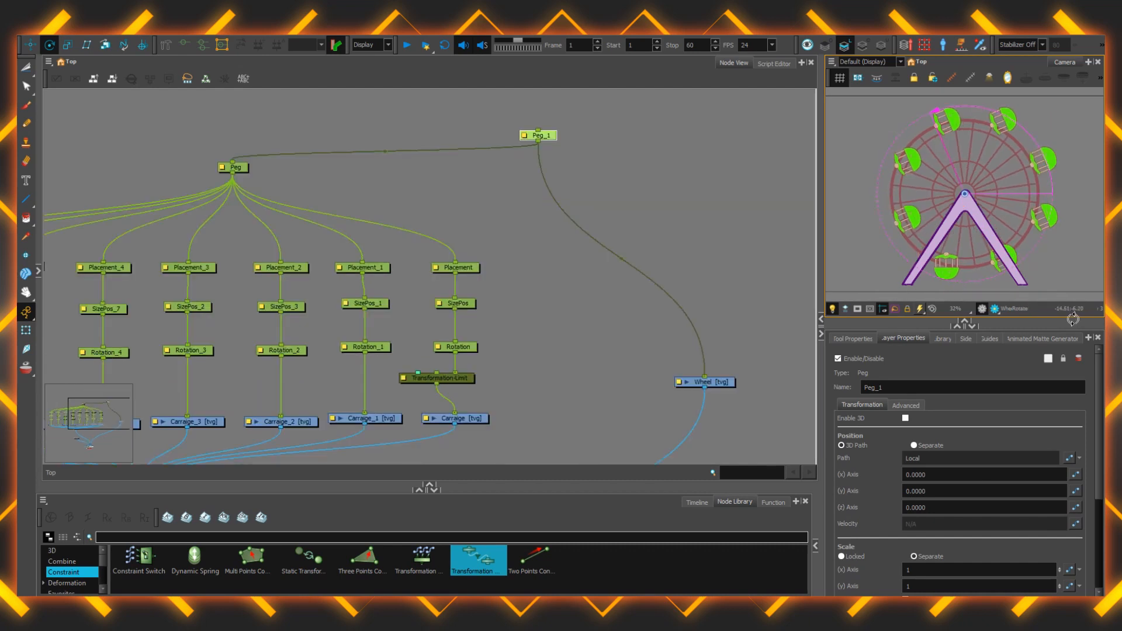
drag(1046, 245, 971, 272)
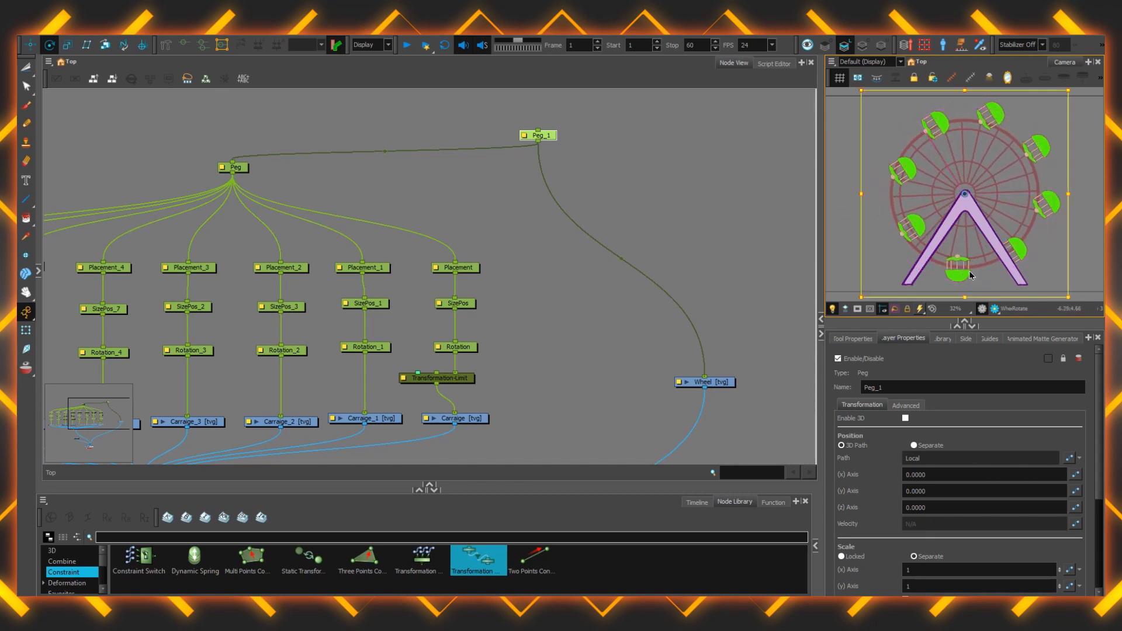
key(ctrl+z)
key(ctrl+z)
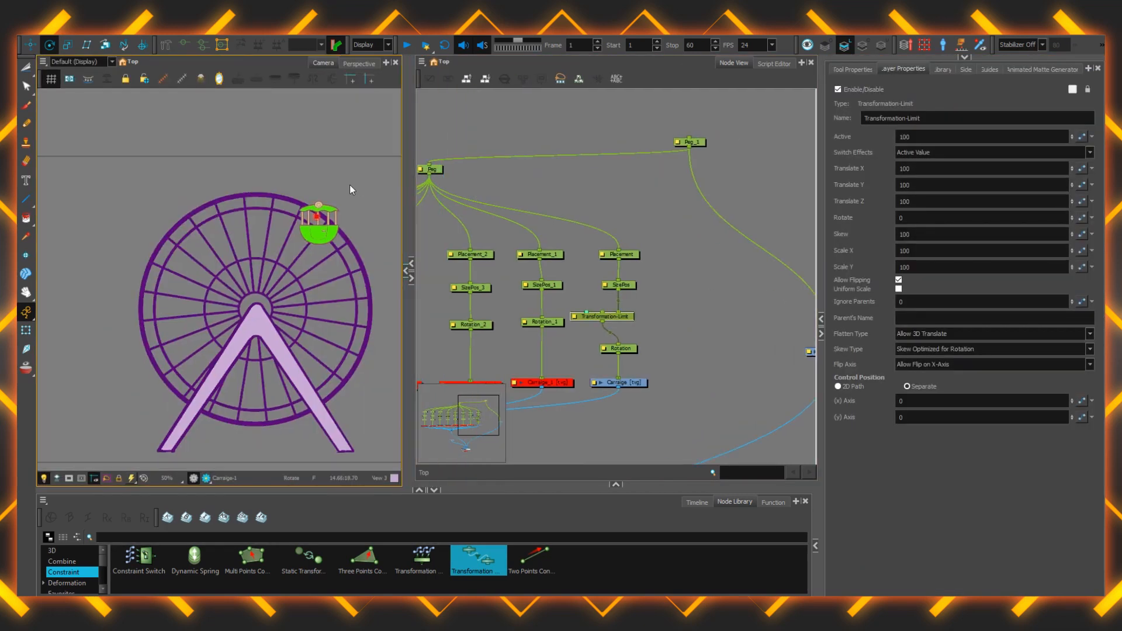
Try to place the Transformation-Limit node's control point at the centre of the carriage's canopy ornament
scroll(324, 243, up, 6)
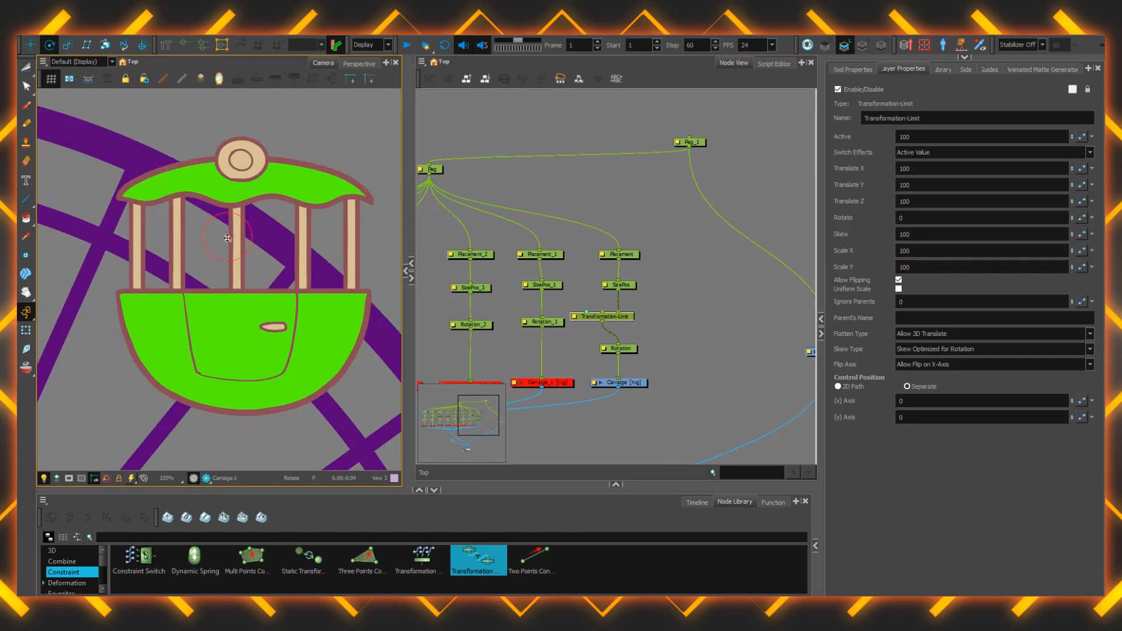
scroll(227, 237, up, 4)
drag(283, 210, 282, 125)
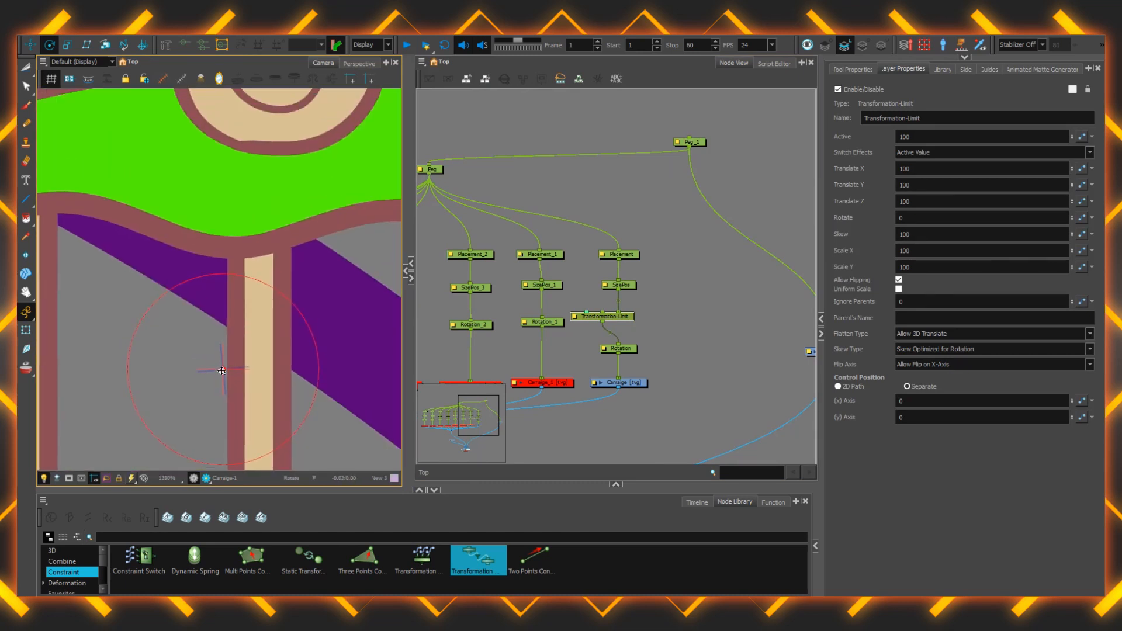
scroll(295, 240, down, 6)
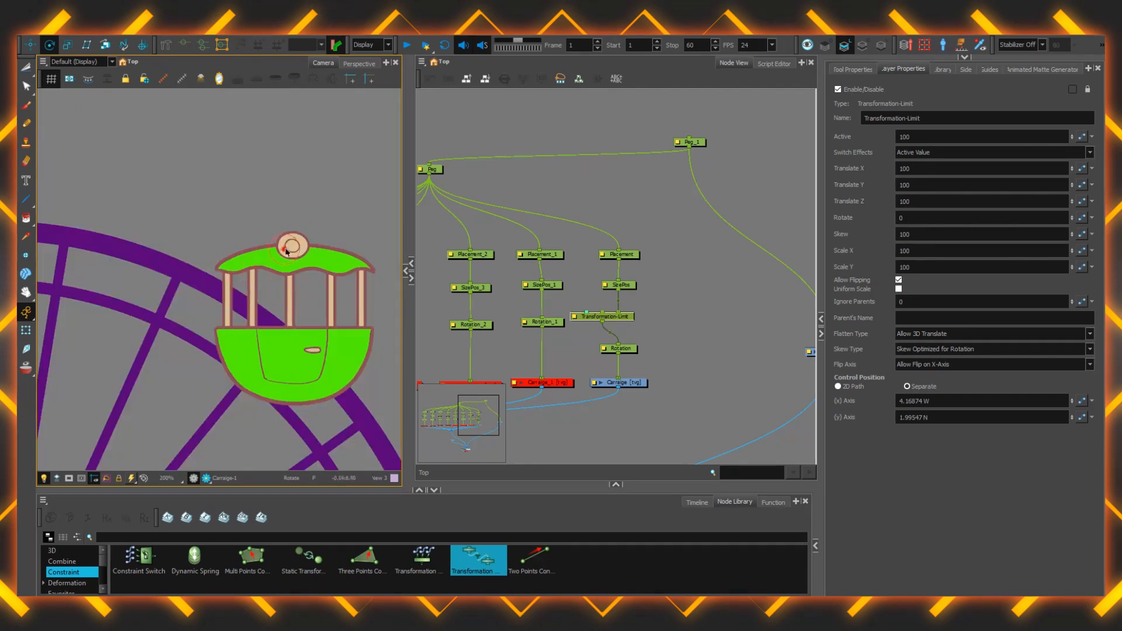
click(293, 248)
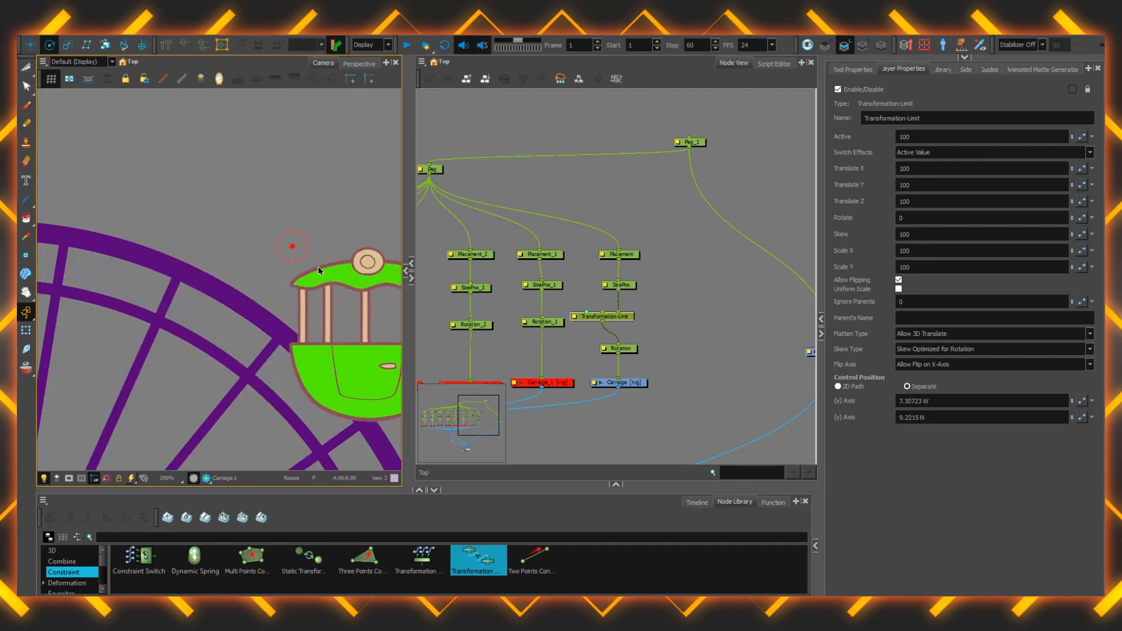
drag(318, 270, 201, 162)
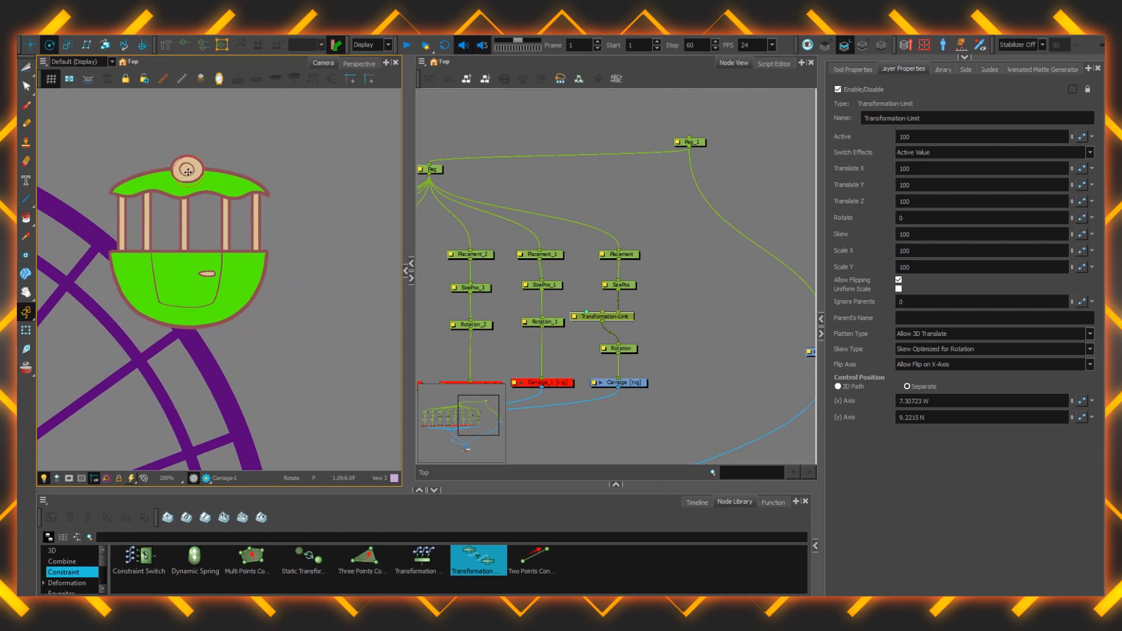
Try several positions for the Transformation-Limit node's control point around the carriage and the wheel
click(188, 171)
click(241, 259)
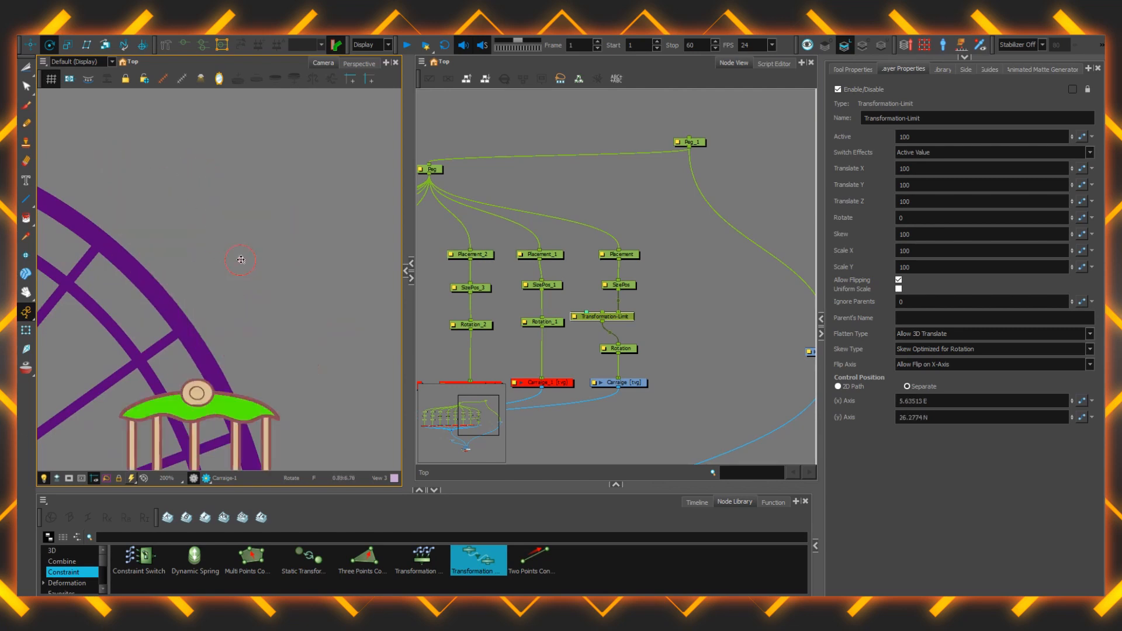
click(176, 370)
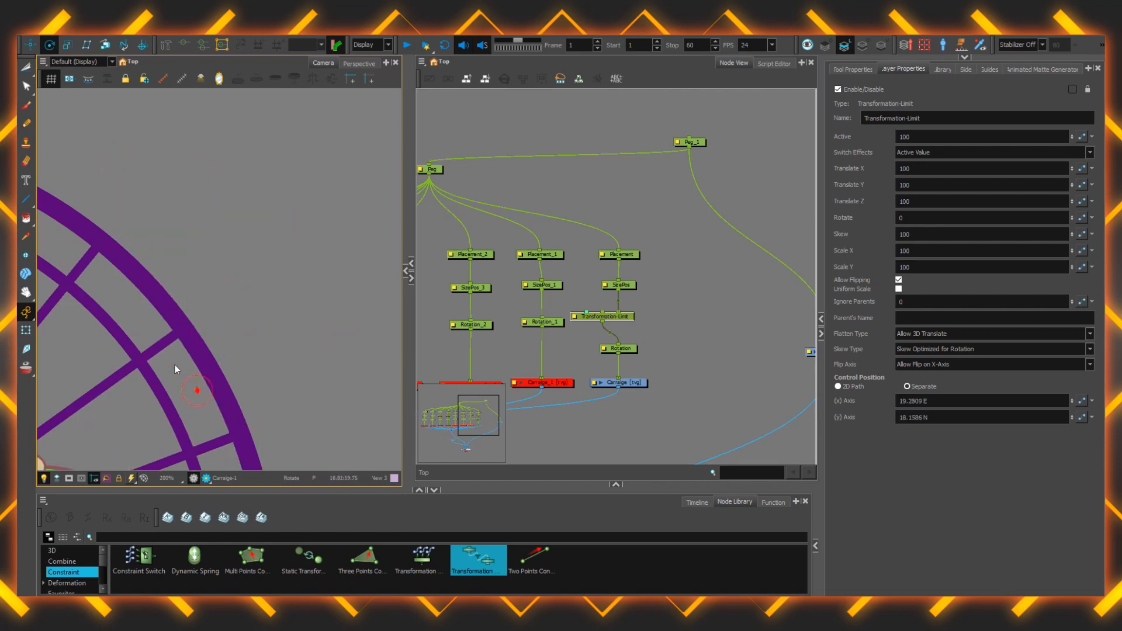
scroll(132, 355, down, 2)
drag(154, 393, 240, 345)
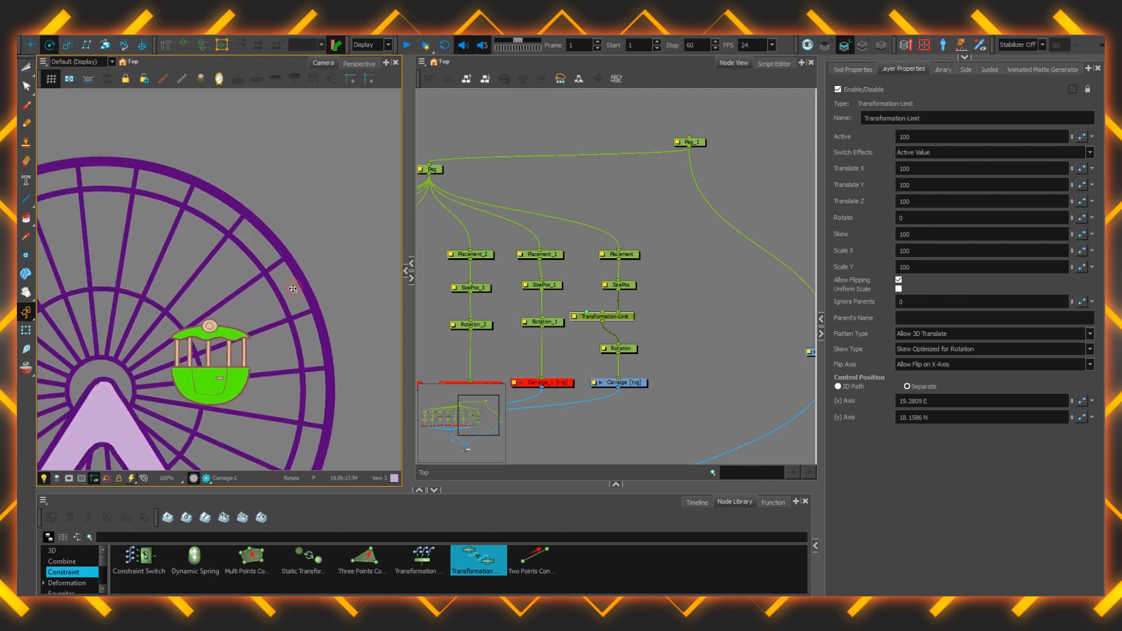
click(209, 330)
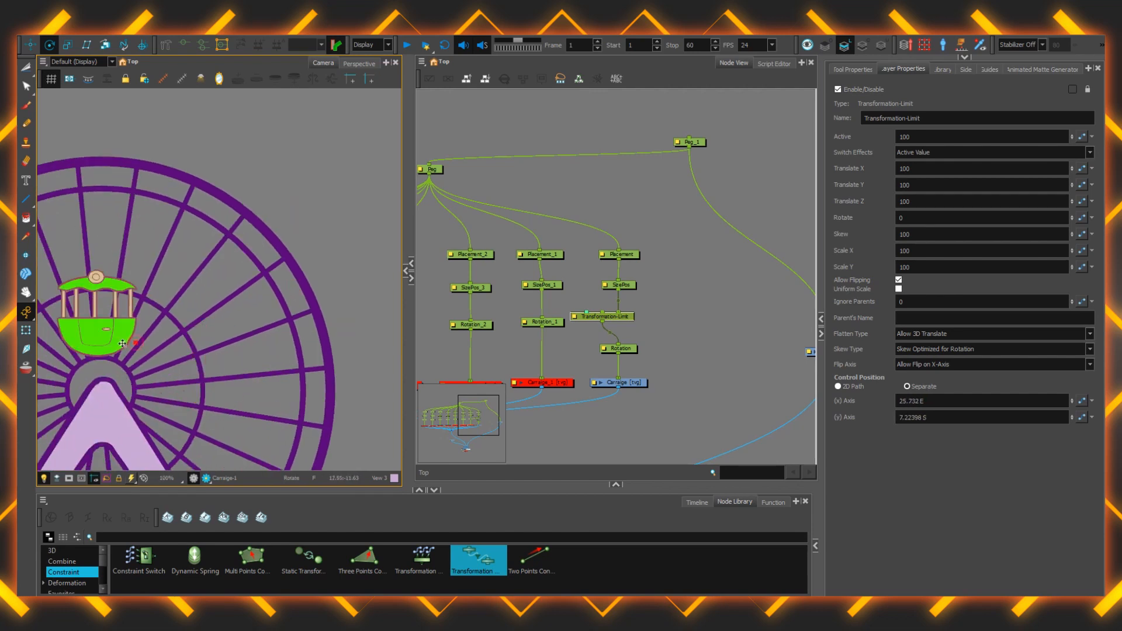
click(224, 264)
click(108, 373)
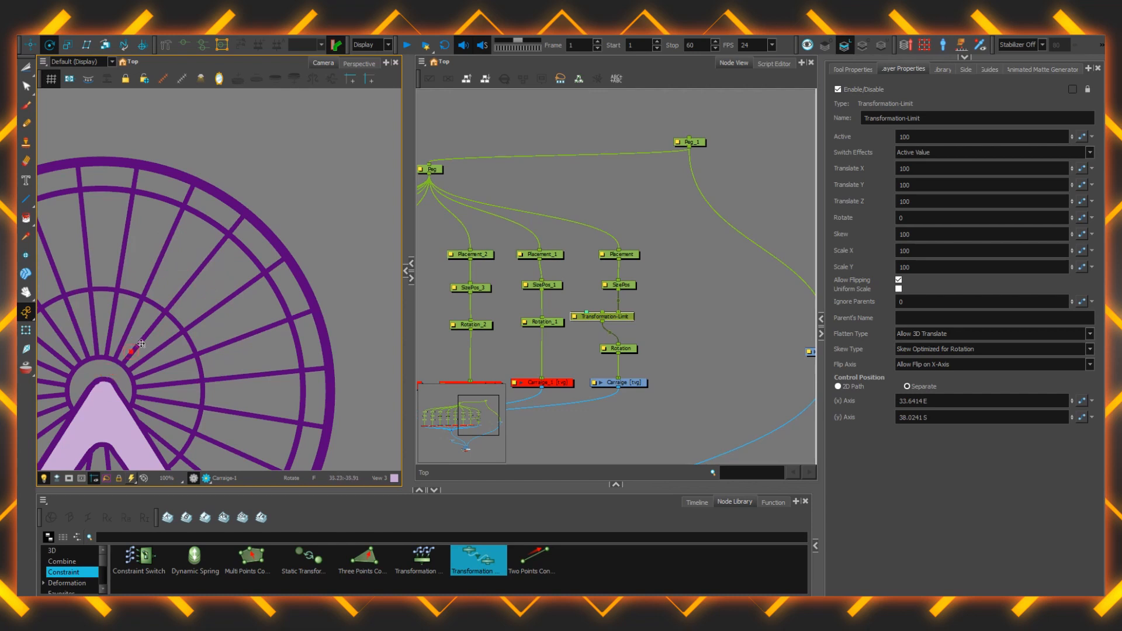
drag(140, 344, 275, 263)
scroll(272, 264, down, 2)
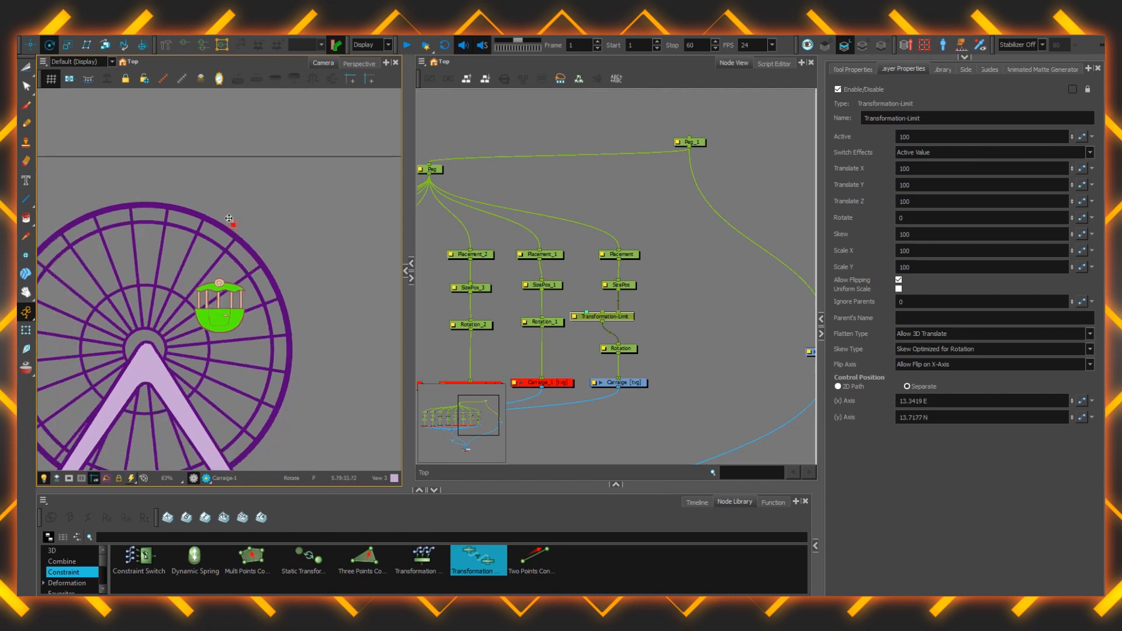
drag(229, 219, 180, 219)
scroll(231, 239, up, 3)
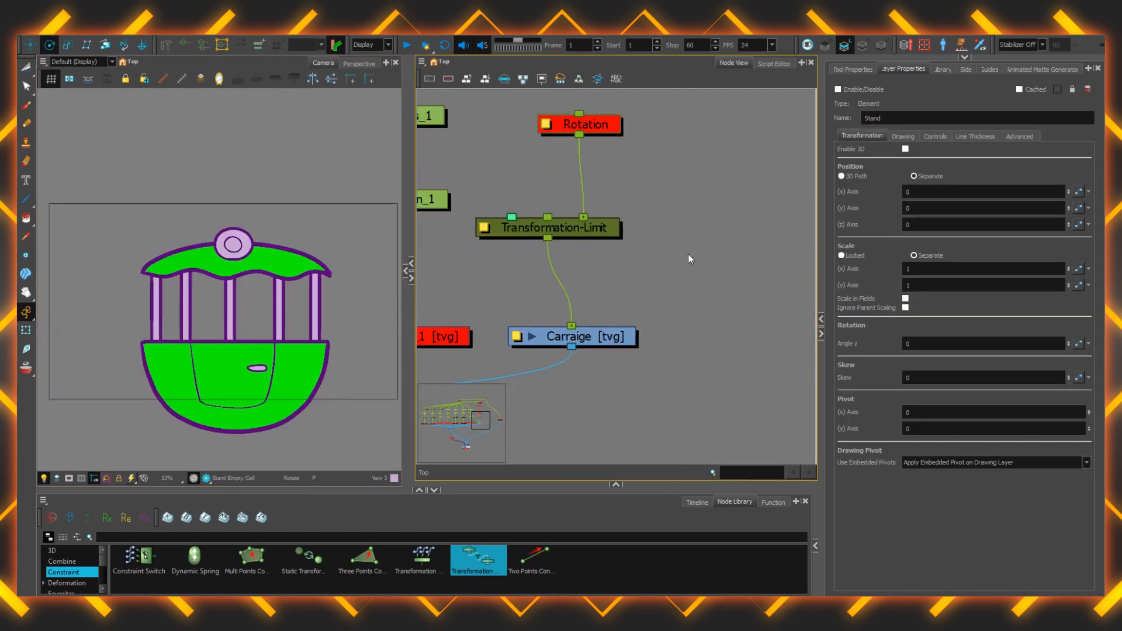
Enable the Rotation peg that feeds the original carriage's Transformation-Limit node
click(608, 143)
key(a)
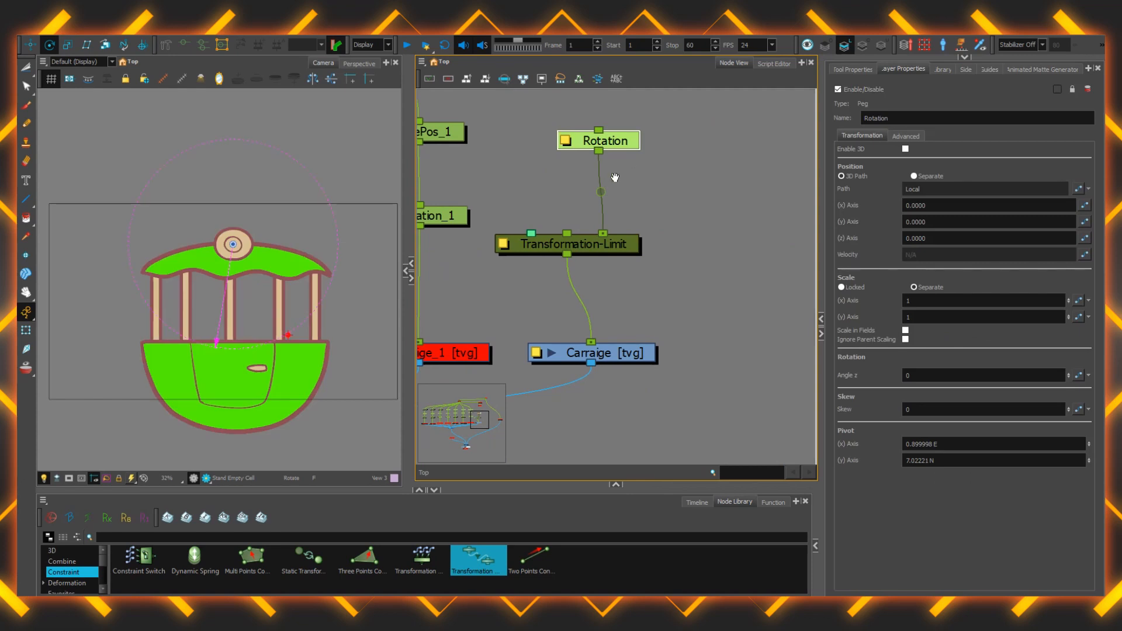
drag(614, 177, 632, 221)
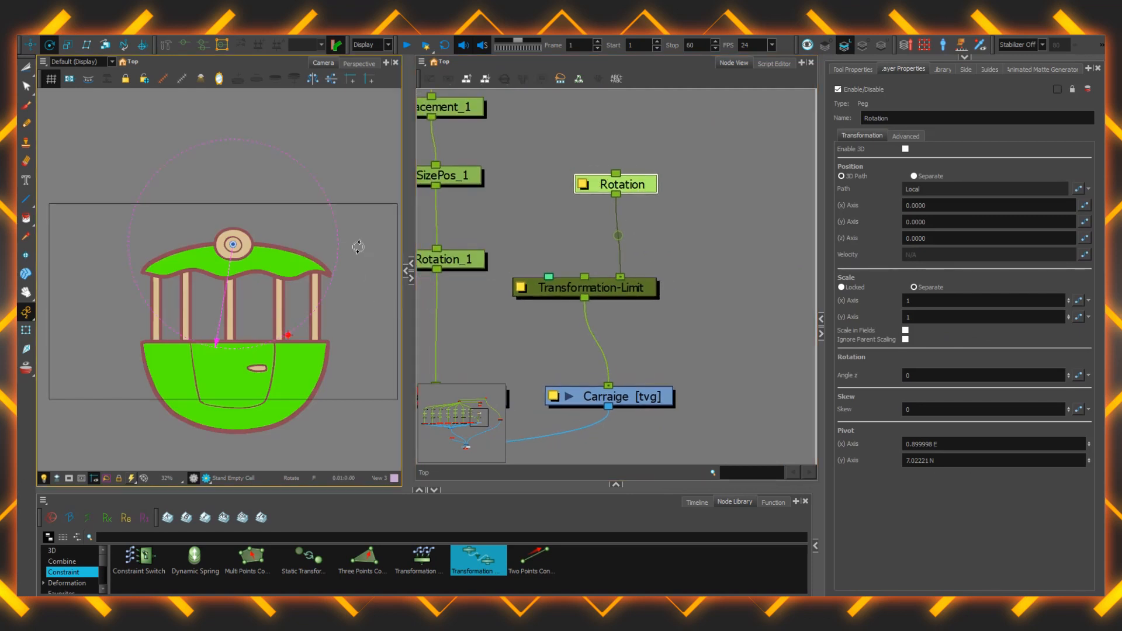
Rotate the carriage with the Rotation peg as a pivot test, and undo the rotation
drag(359, 247, 517, 405)
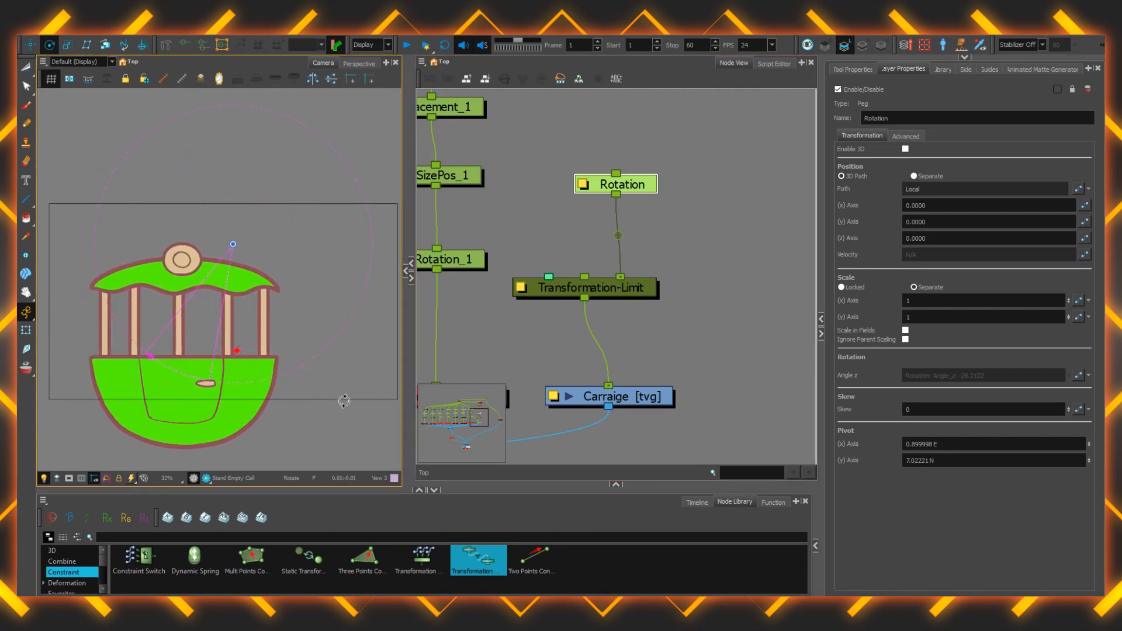
drag(344, 401, 488, 404)
drag(449, 427, 213, 173)
key(ctrl+z)
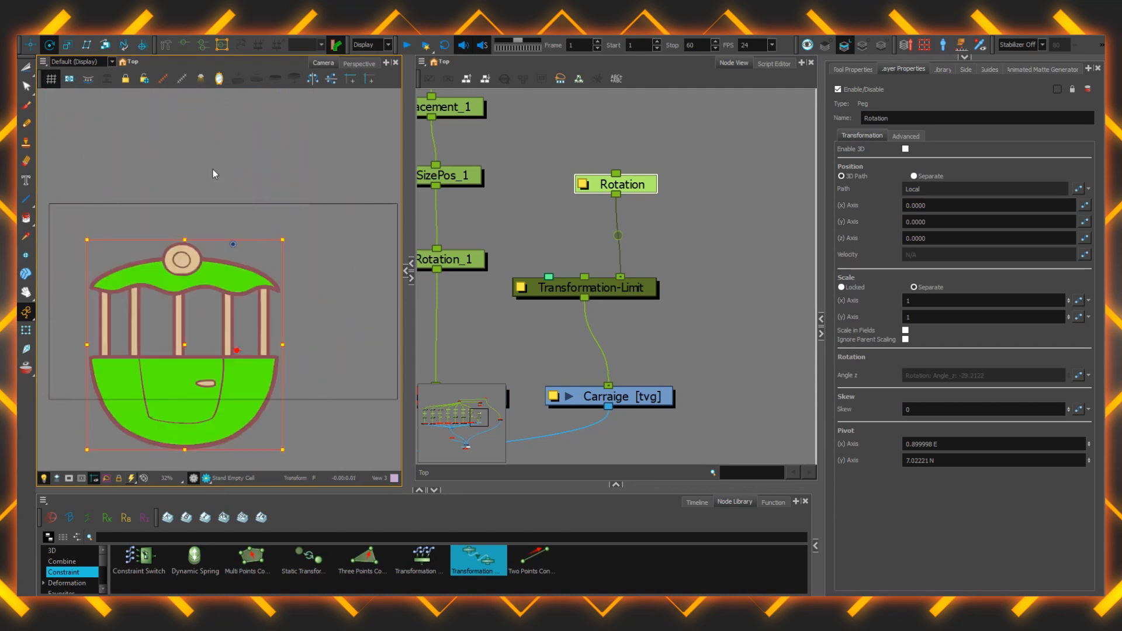
Place the Transformation-Limit node's control point at the centre of the canopy ornament and test it by rotating the Rotation peg
click(631, 290)
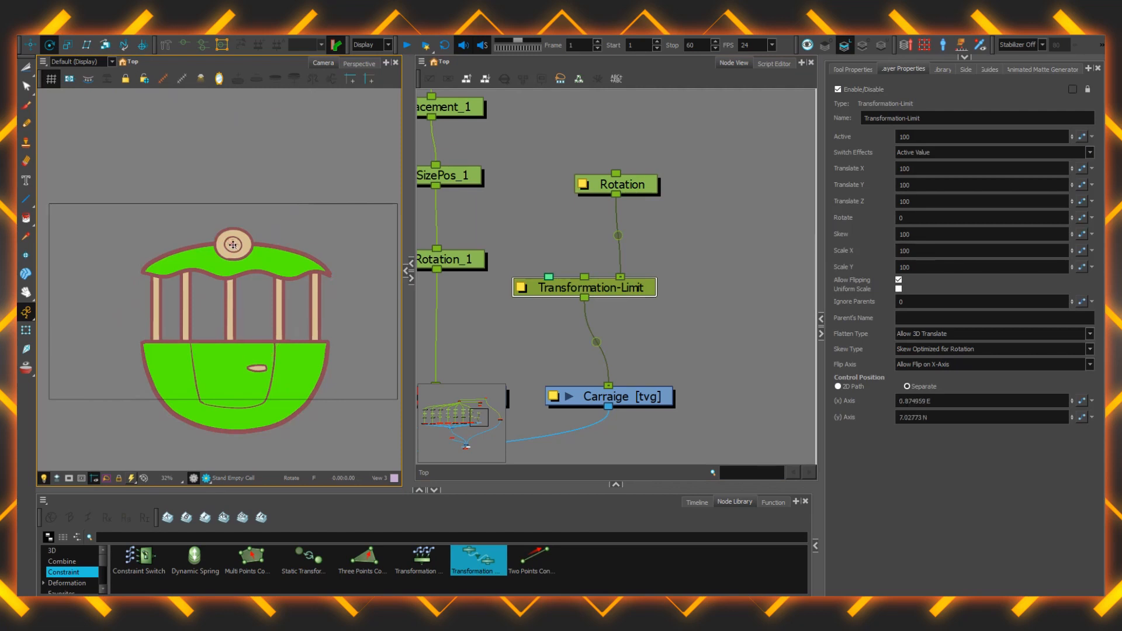
drag(741, 140, 561, 214)
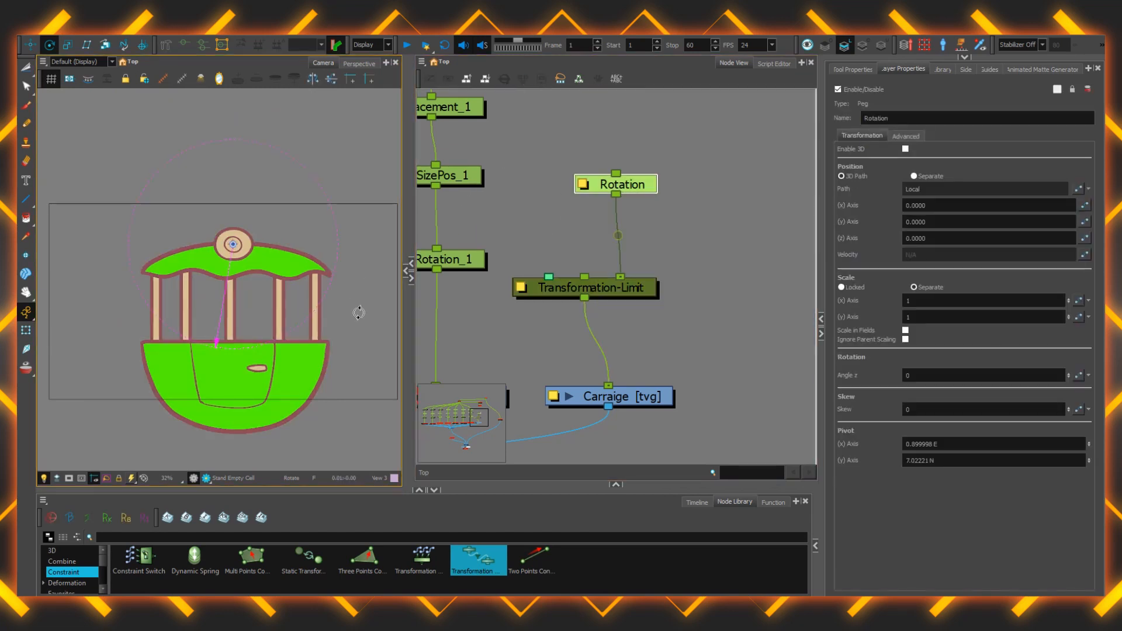
drag(359, 313, 317, 485)
Connect the original SizePos peg to its Rotation peg and enable the Placement, SizePos, Peg_1 and Wheel nodes
scroll(543, 333, down, 3)
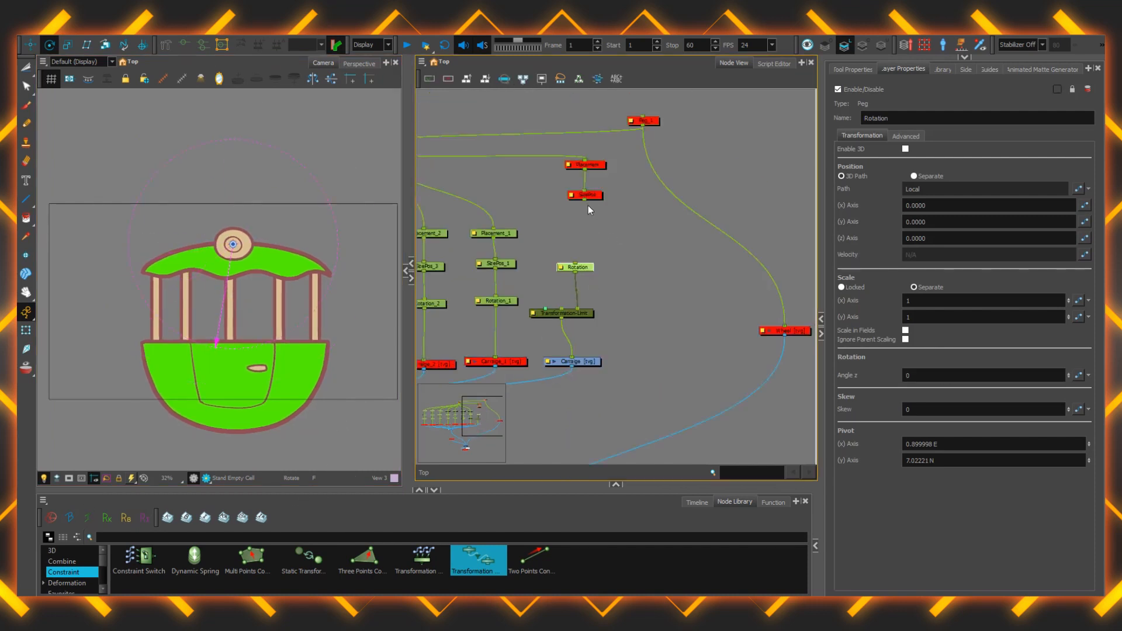
drag(570, 256, 575, 264)
drag(637, 238, 567, 161)
key(a)
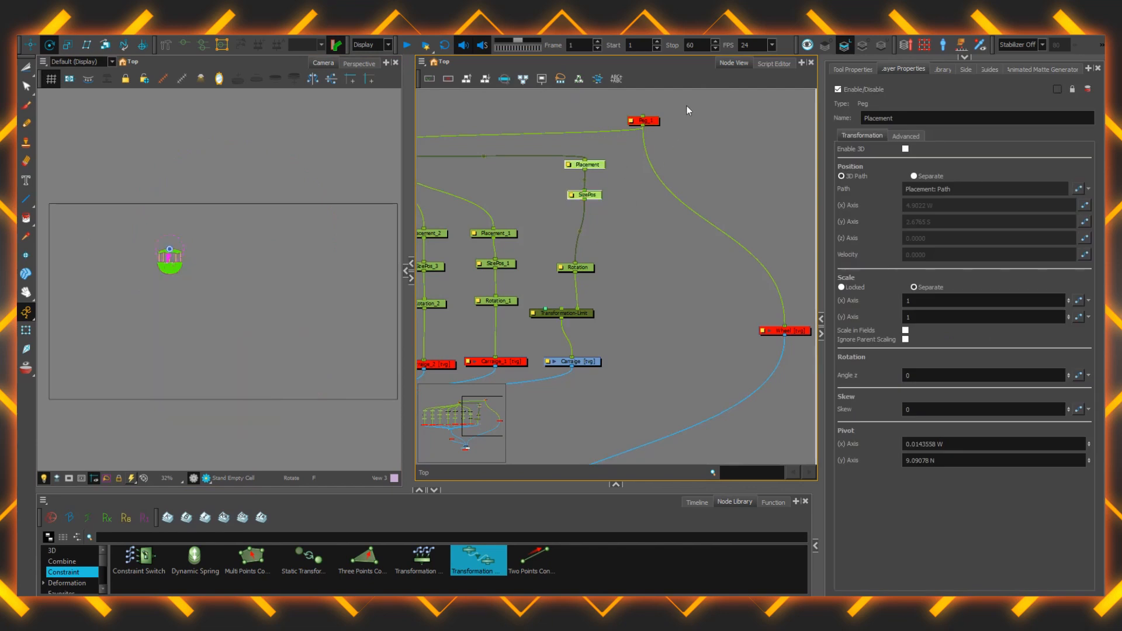
drag(686, 105, 640, 142)
key(a)
drag(701, 301, 761, 363)
key(a)
Rotate the wheel with Peg_1 to test the single carriage with its corrected control point
drag(574, 363, 728, 325)
mouse_move(586, 352)
mouse_down()
mouse_move(612, 294)
mouse_move(607, 359)
mouse_up()
drag(548, 109, 422, 199)
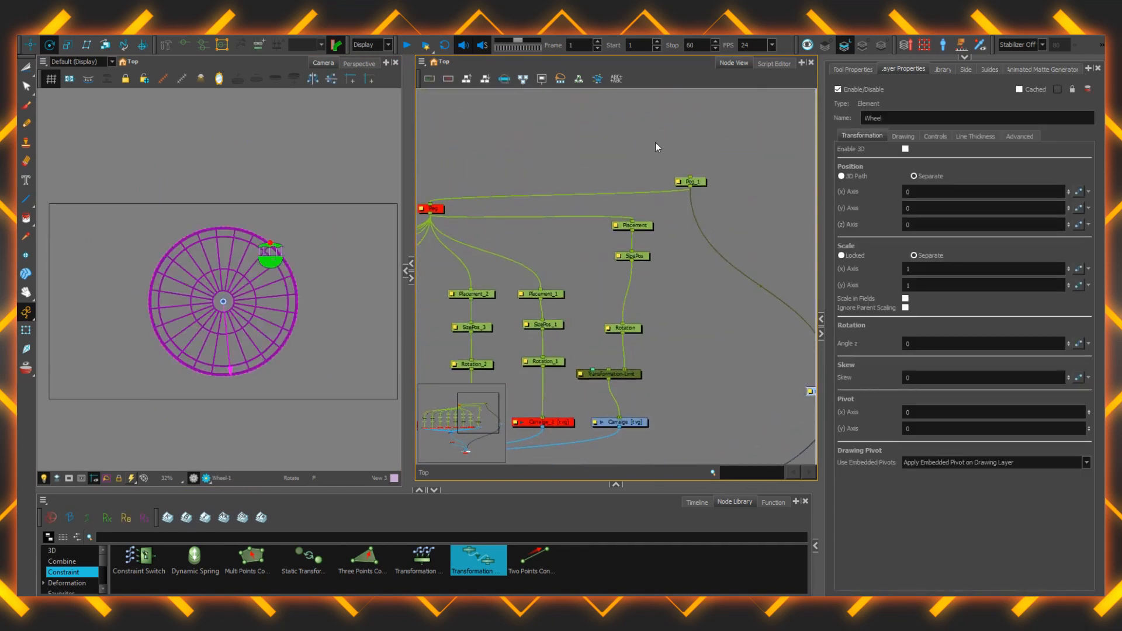
drag(655, 143, 710, 198)
scroll(319, 294, up, 4)
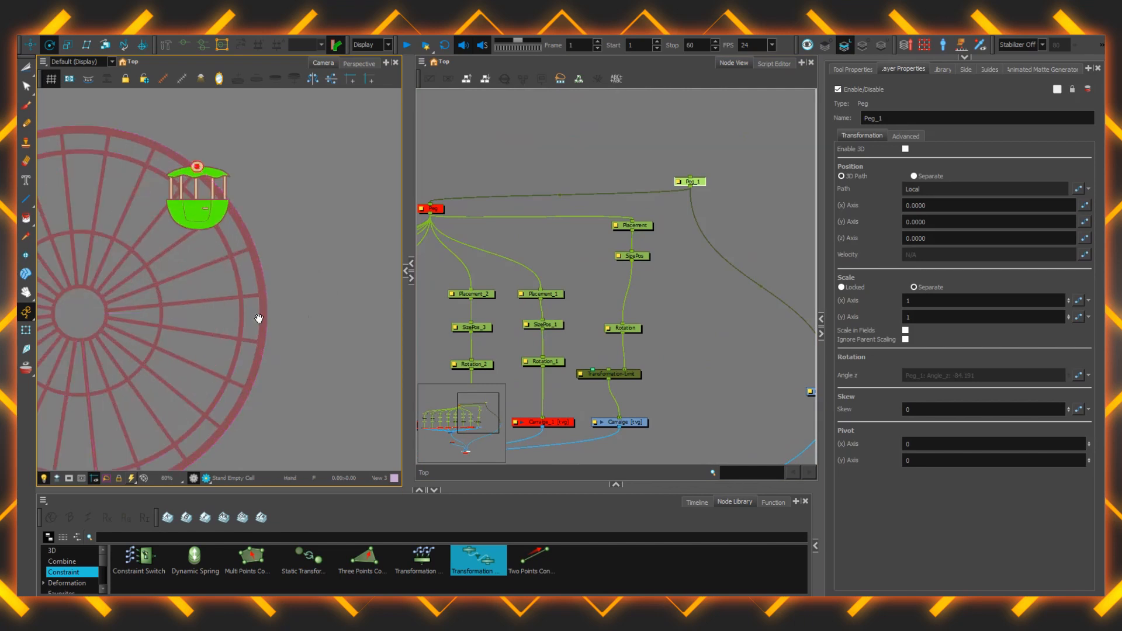
drag(259, 319, 362, 296)
drag(375, 337, 364, 214)
scroll(670, 295, down, 2)
Enable the seven remaining carriage drawings and the parent Peg above their Placement pegs
drag(670, 295, 723, 176)
drag(563, 252, 654, 257)
scroll(496, 311, down, 2)
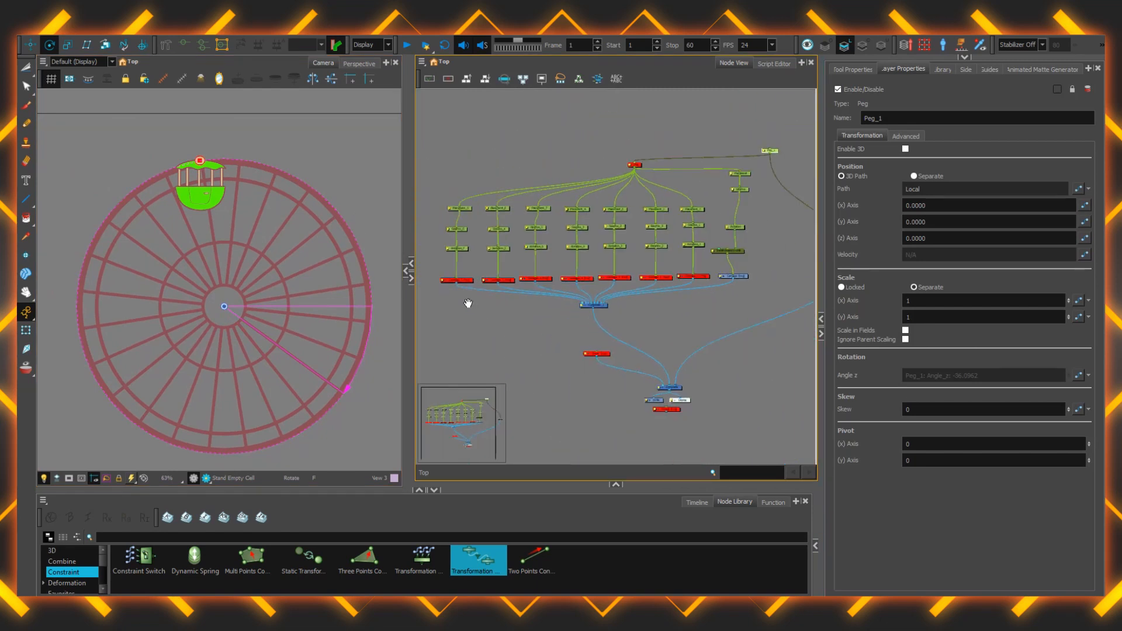
drag(449, 314, 689, 269)
key(a)
drag(597, 144, 650, 171)
key(a)
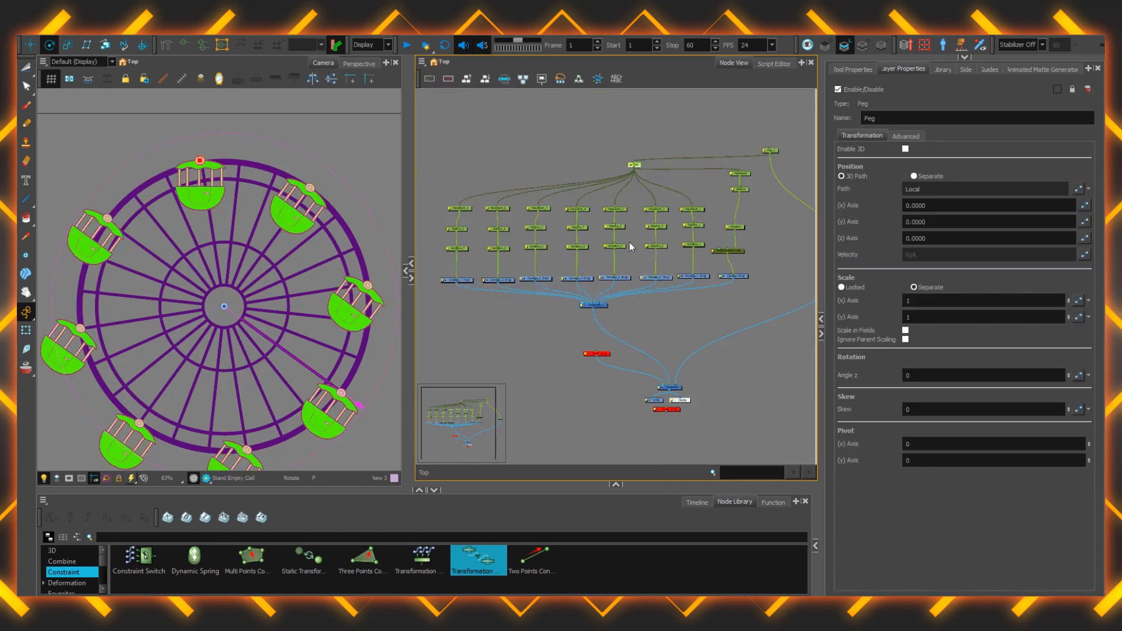
Insert copies of the Transformation-Limit node between the Rotation peg and the drawing of each of the seven remaining carriages
click(438, 188)
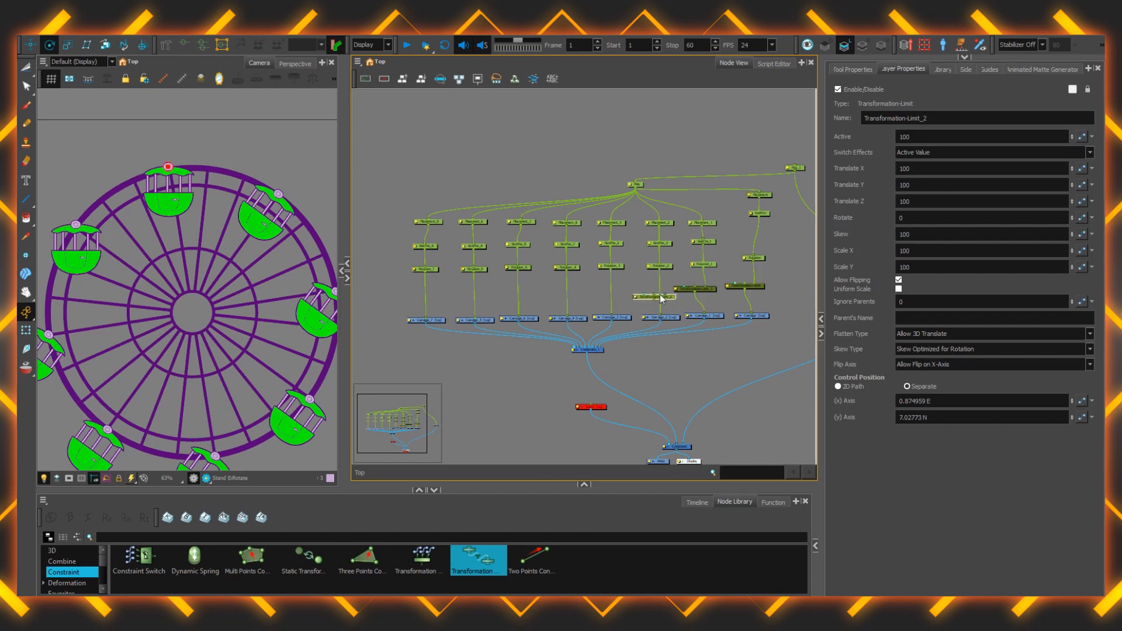
drag(662, 299, 574, 283)
key(ctrl+v)
key(ctrl+v)
key(ctrl+v)
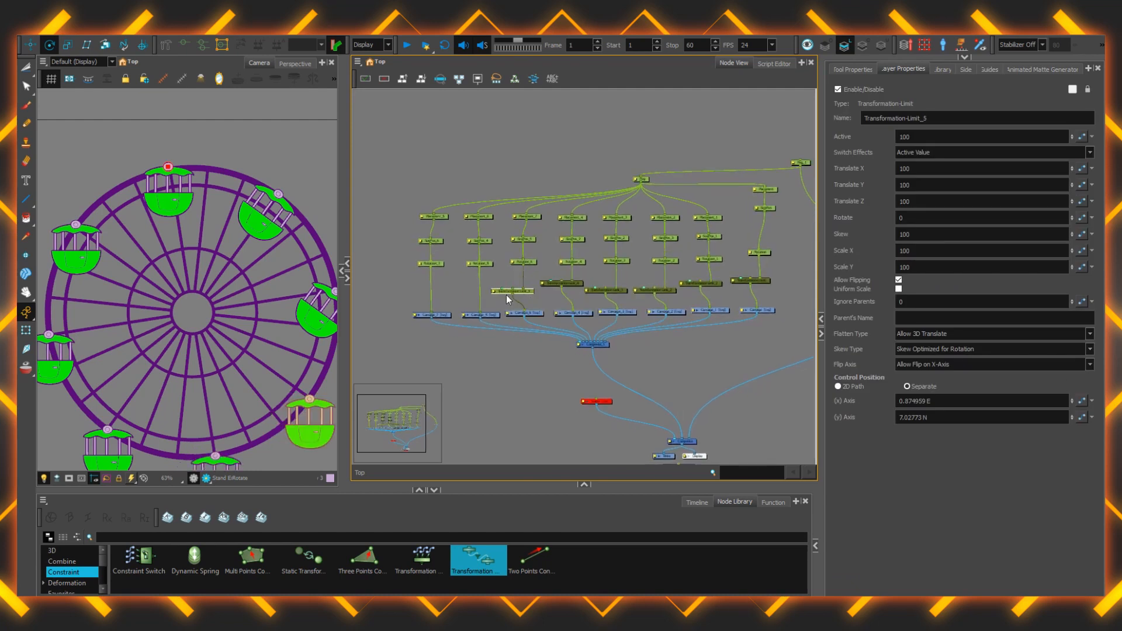
drag(550, 314, 421, 297)
key(ctrl+v)
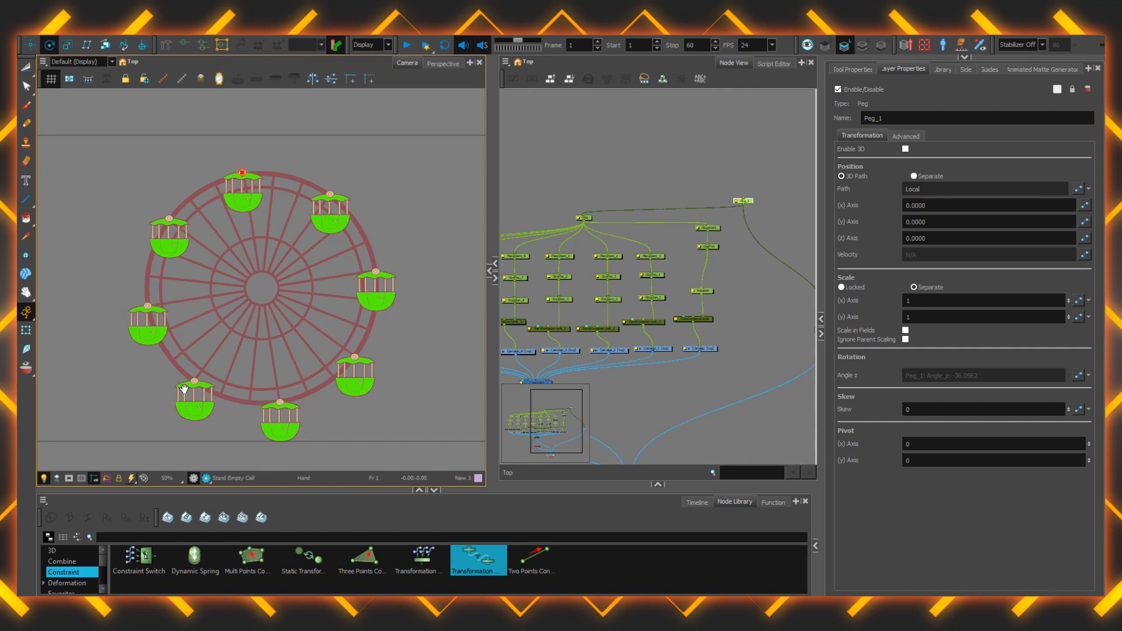
Rotate the wheel with Peg_1 to test all eight limited carriages
scroll(161, 367, up, 2)
drag(160, 367, 134, 370)
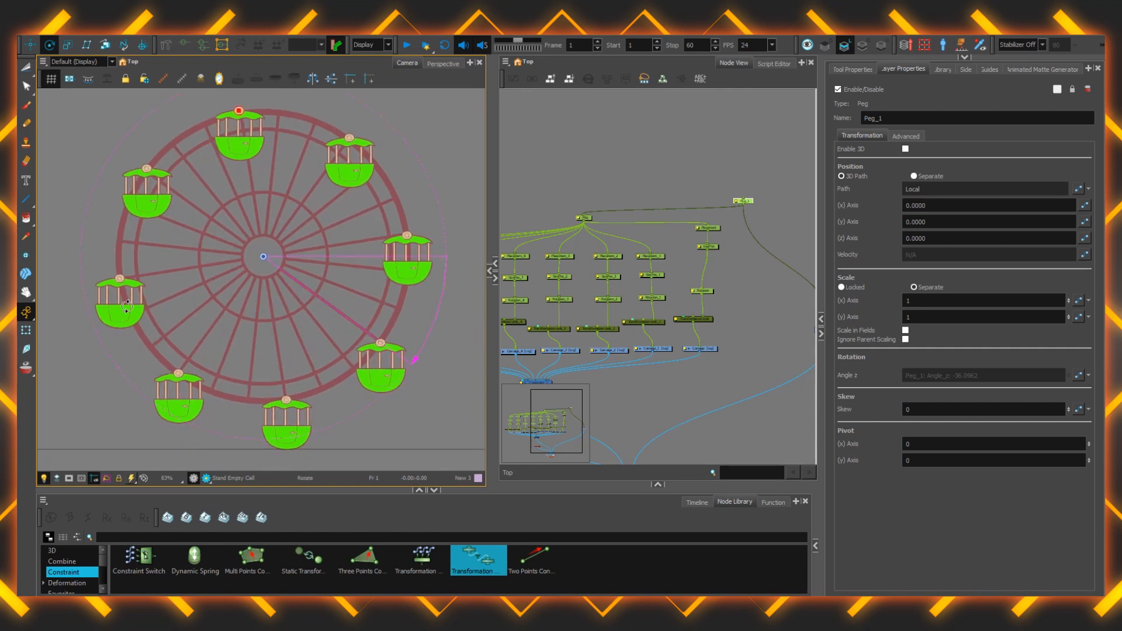
drag(113, 404, 437, 256)
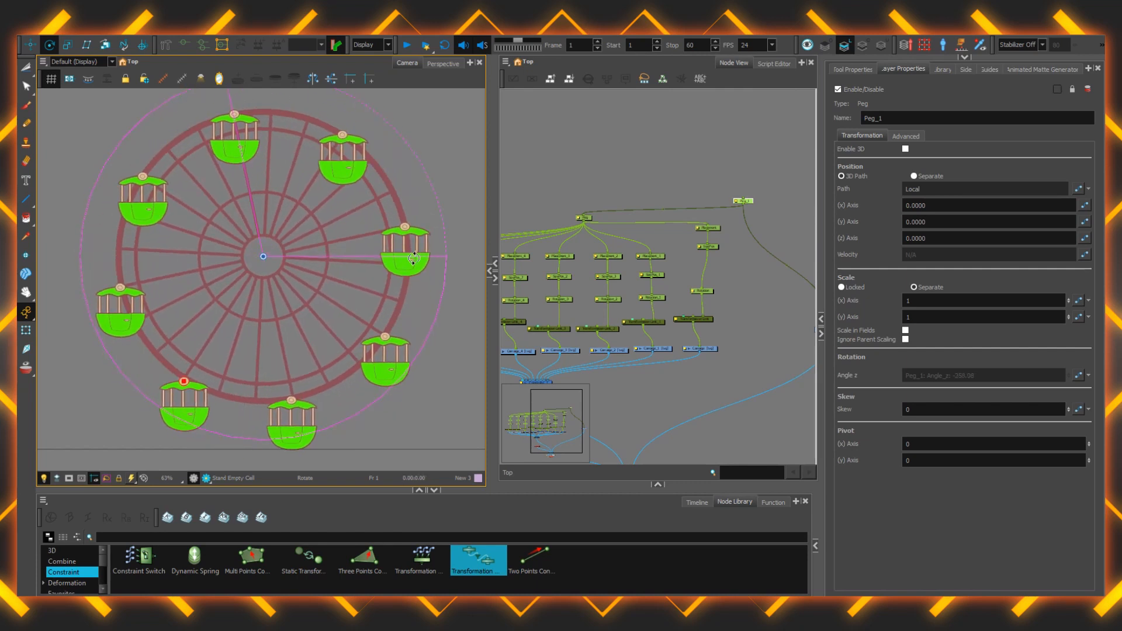
Move the Rotation peg of every chain to sit between its Transformation-Limit node and its carriage drawing
click(702, 290)
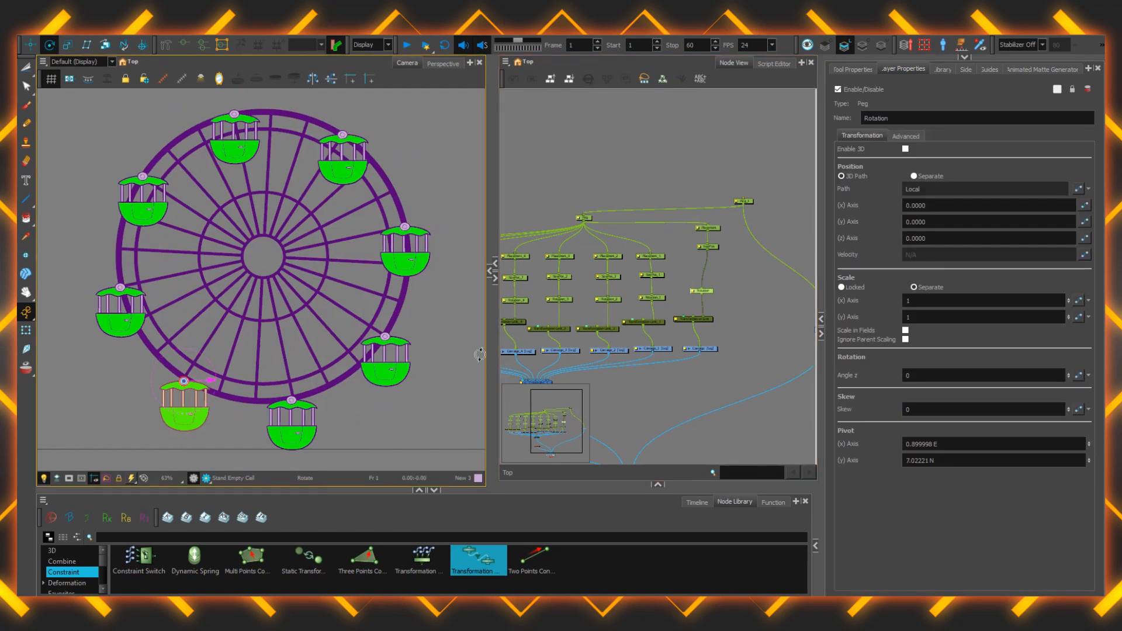
key(grave)
click(253, 329)
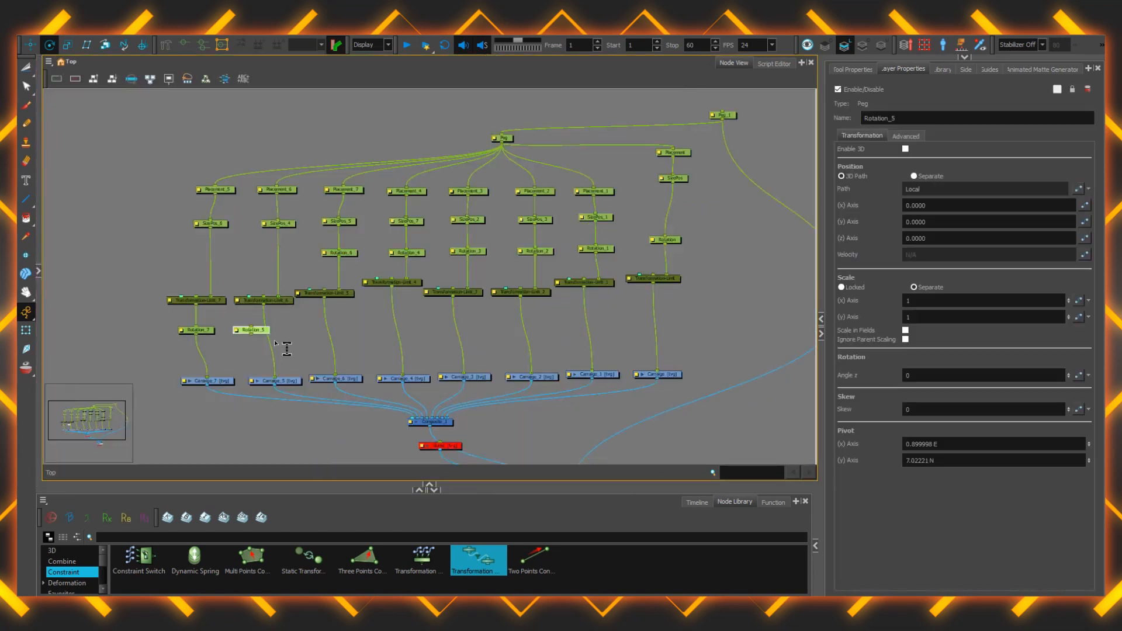
drag(355, 257, 341, 335)
drag(409, 254, 401, 332)
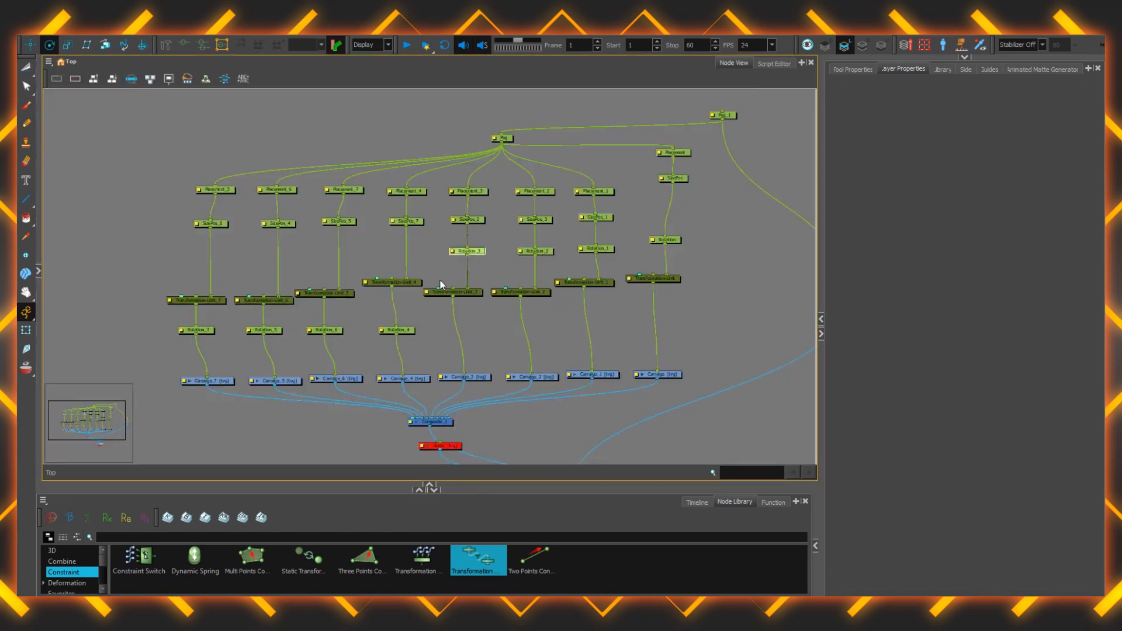
drag(469, 252, 460, 332)
drag(545, 250, 535, 330)
drag(602, 249, 592, 331)
drag(667, 240, 657, 325)
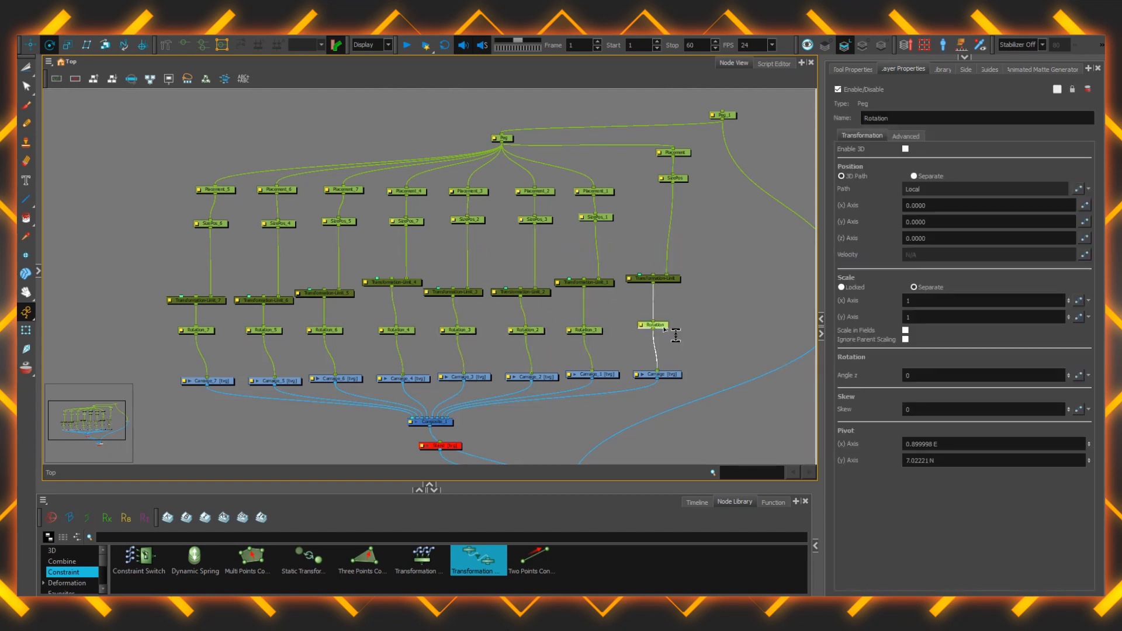
Select all eight Rotation pegs, rotate the carriages together as a test, and undo the rotation
drag(39, 255, 384, 258)
scroll(179, 324, down, 2)
scroll(588, 261, down, 2)
drag(402, 304, 787, 326)
mouse_move(175, 435)
mouse_down()
mouse_move(136, 441)
mouse_move(193, 444)
mouse_move(131, 451)
mouse_move(120, 441)
mouse_move(179, 436)
mouse_up()
key(ctrl+z)
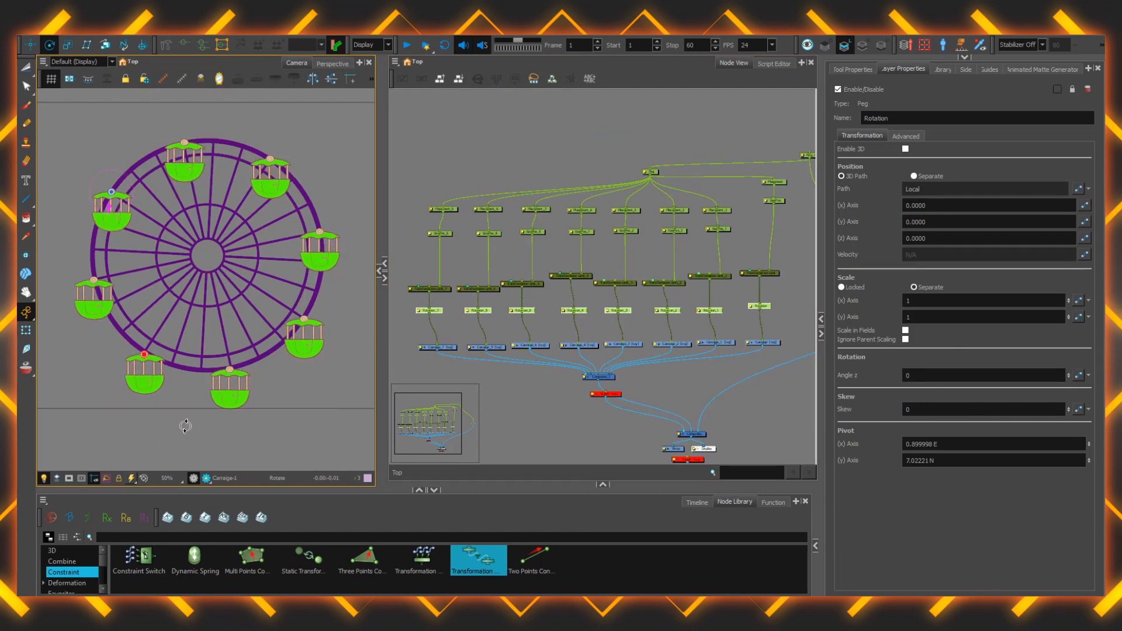
Add an unconnected Dynamic-Spring node above the carriage chains
drag(195, 558, 511, 159)
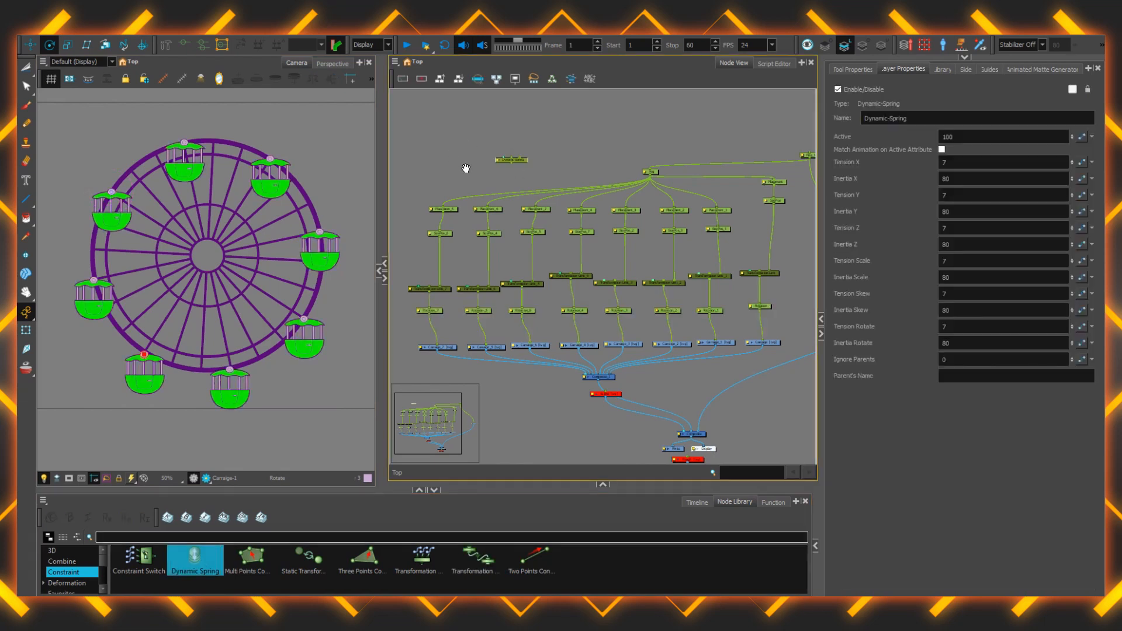
scroll(462, 187, up, 5)
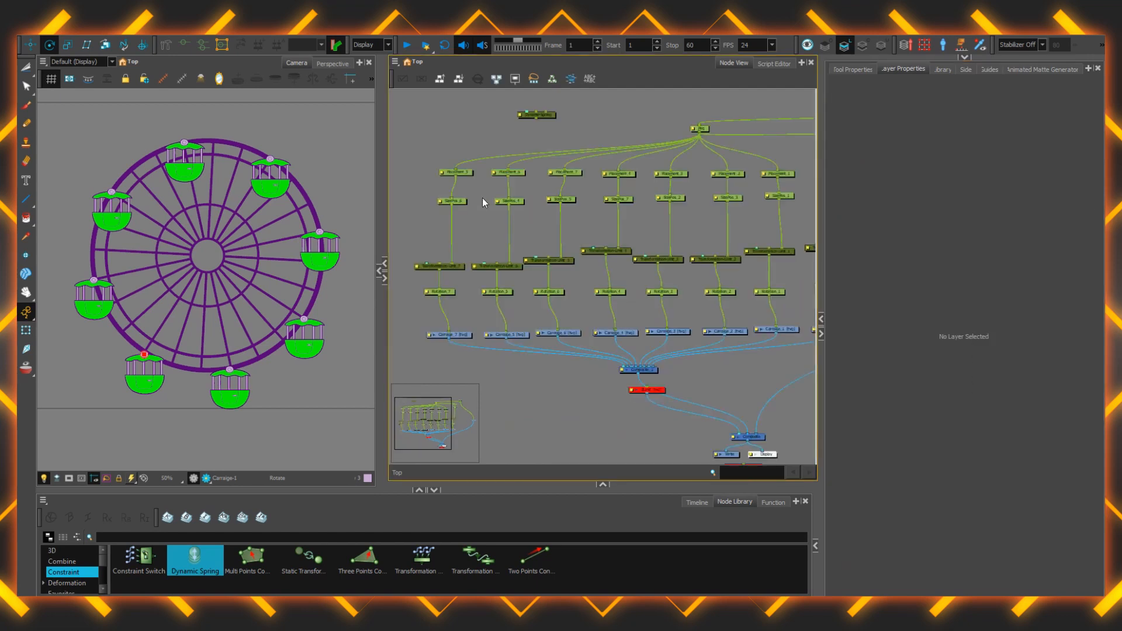
Insert a Colour-Override node between the Carraige_7 drawing and Composite_1
scroll(463, 356, up, 4)
drag(465, 351, 482, 311)
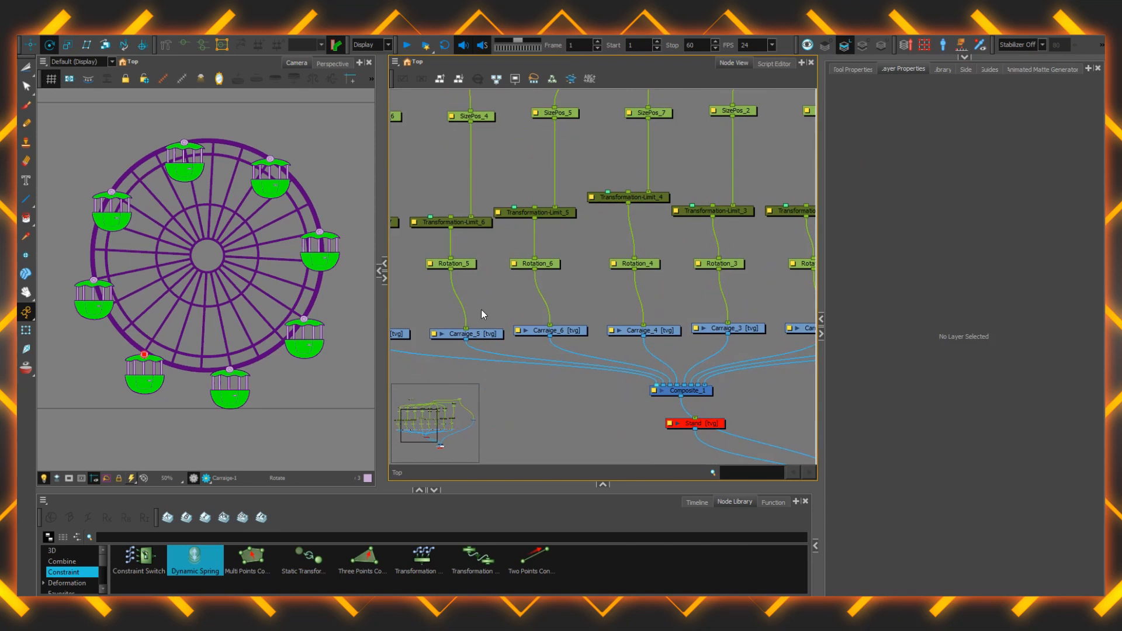
click(695, 503)
click(717, 502)
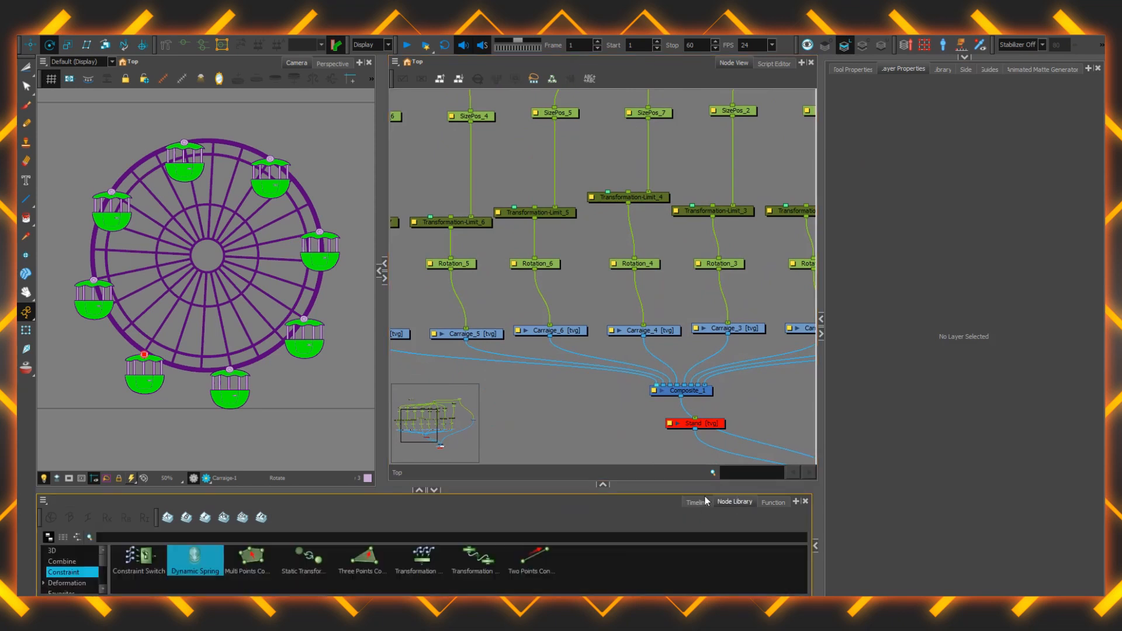
click(661, 537)
text(colou)
drag(534, 559, 444, 345)
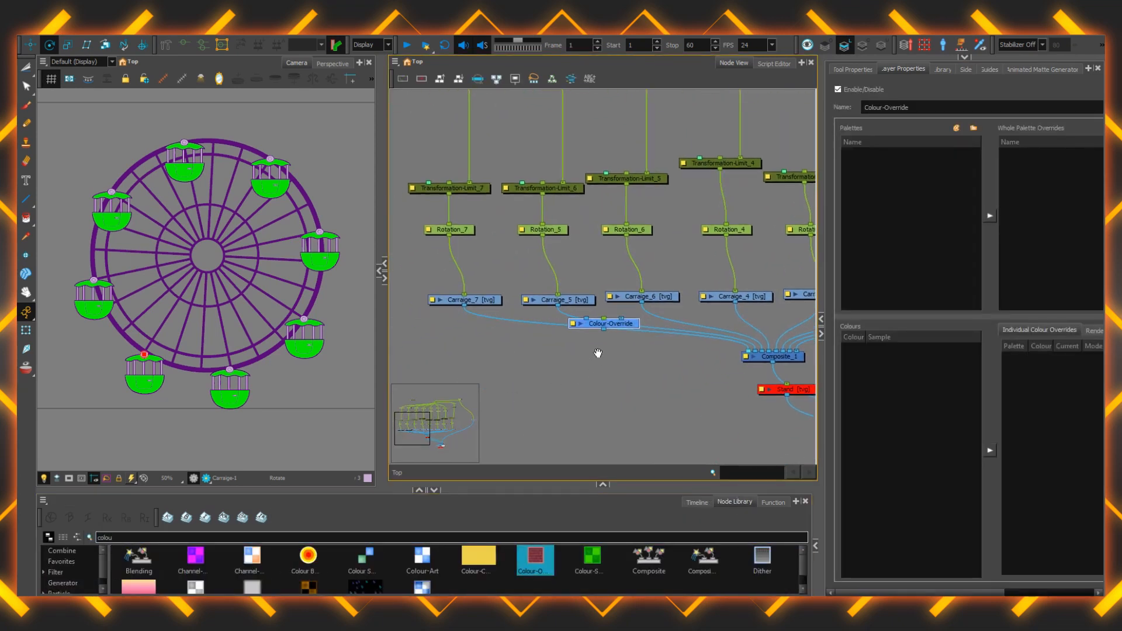
scroll(598, 353, up, 3)
drag(394, 353, 489, 346)
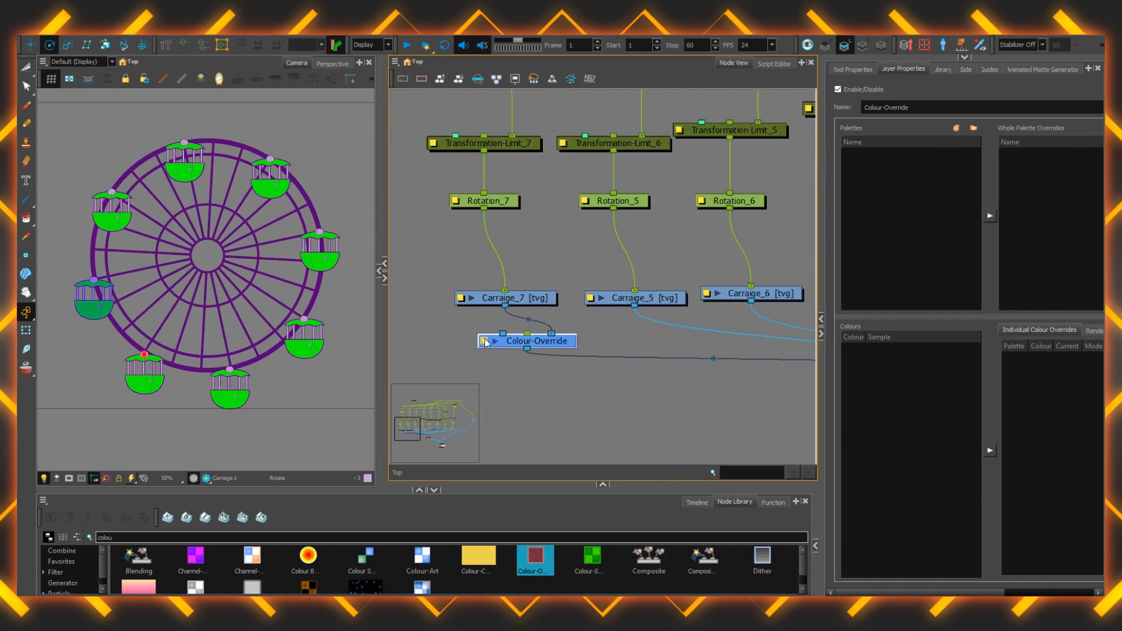
In the Colour-Override node, add the green New 4 colour as an individual override and set its new colour to red
click(485, 342)
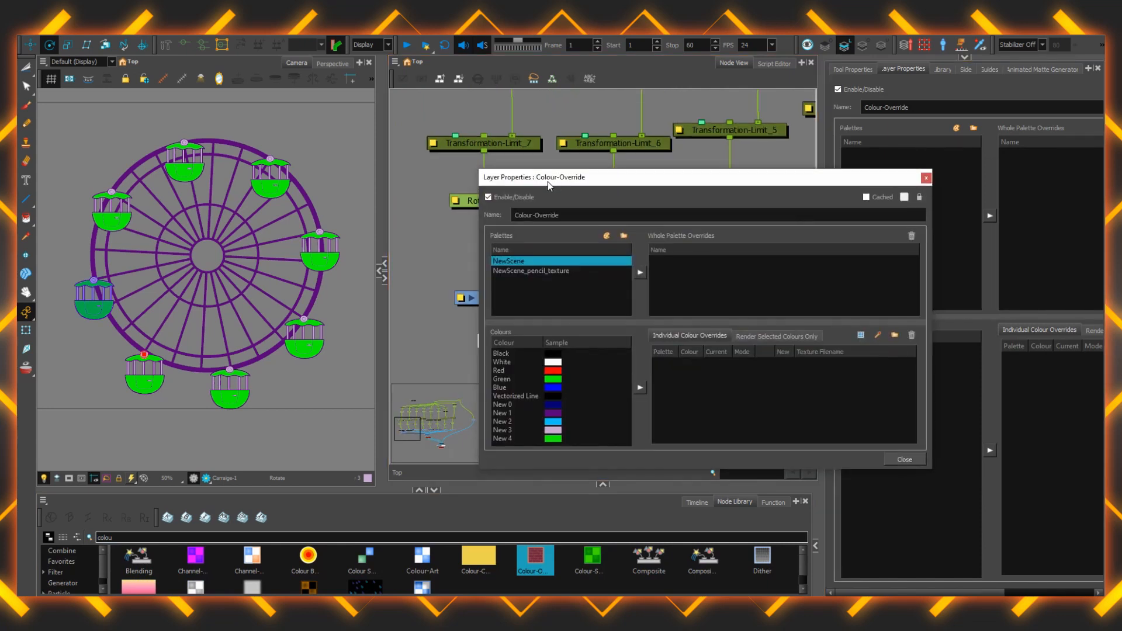
click(553, 441)
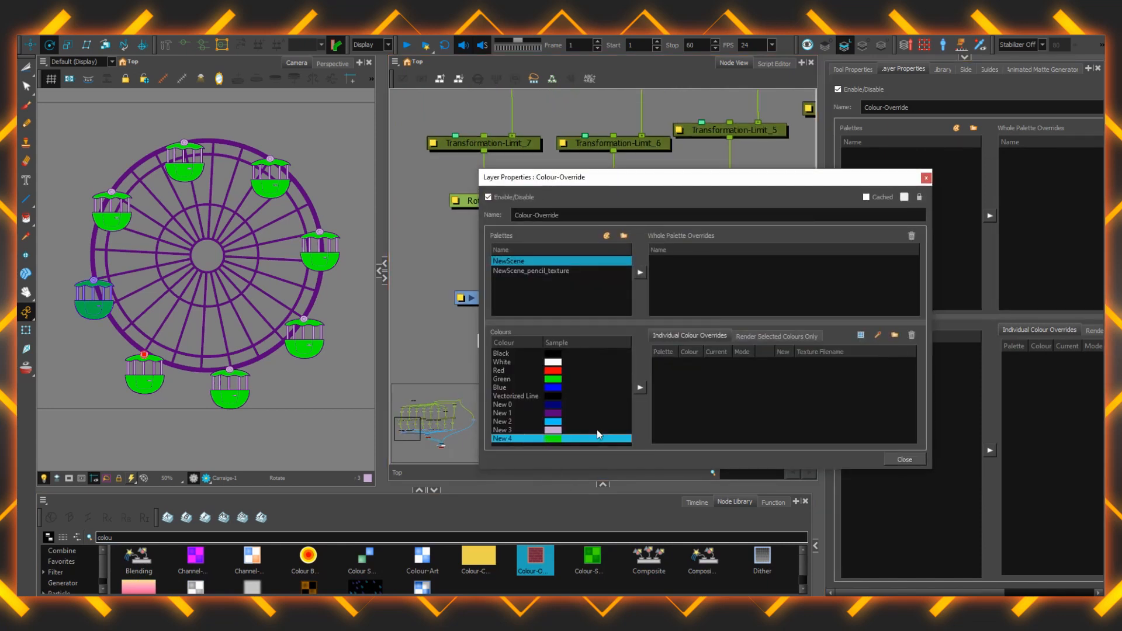
click(640, 389)
click(818, 363)
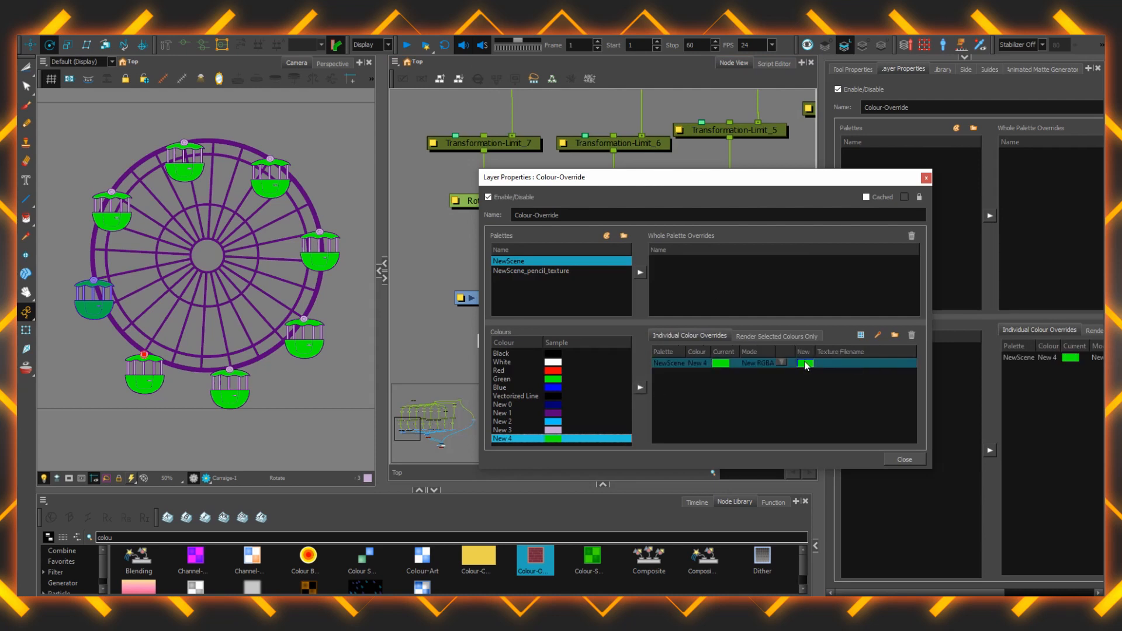
double_click(806, 364)
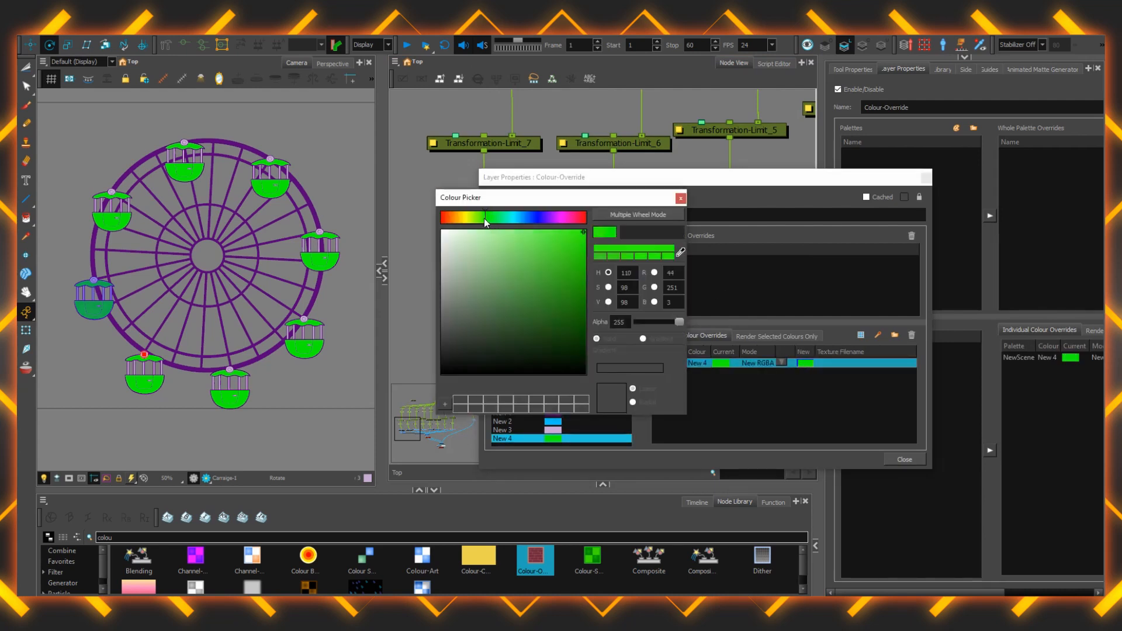
drag(487, 218, 444, 218)
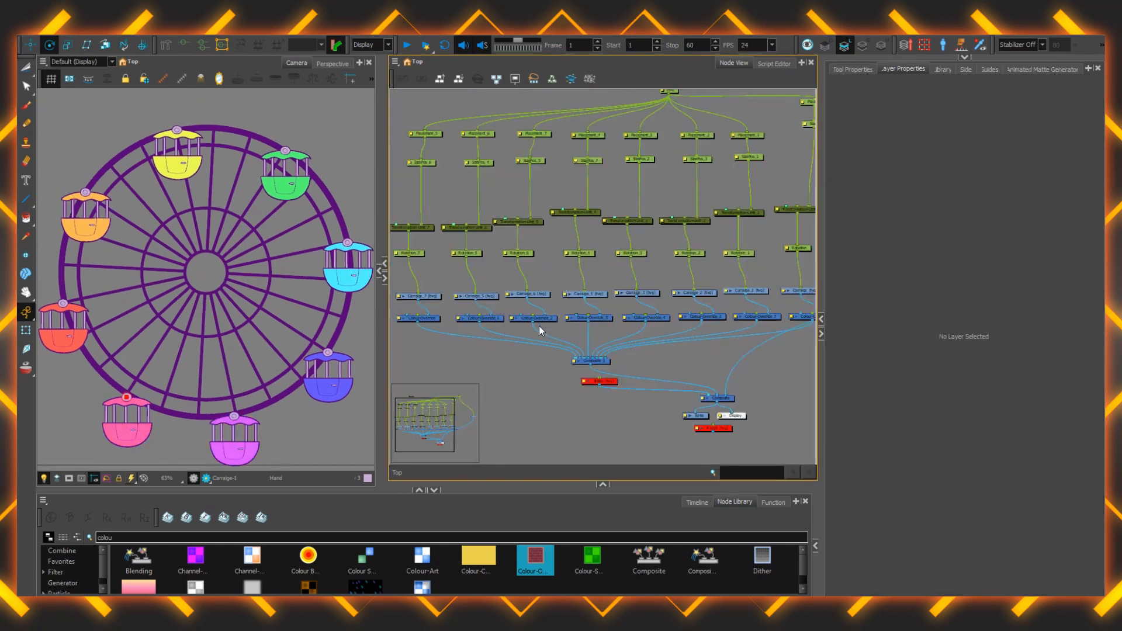
Select the Carraige_7 drawing and try an Eraser stroke across the body of the red carriage
click(439, 296)
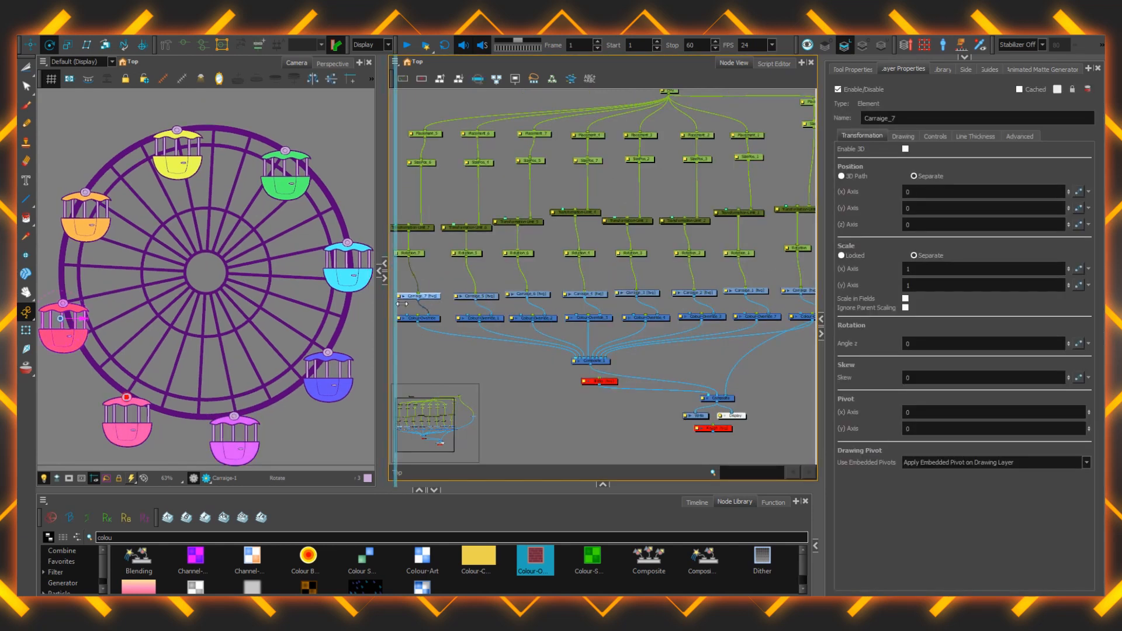
drag(402, 303, 425, 304)
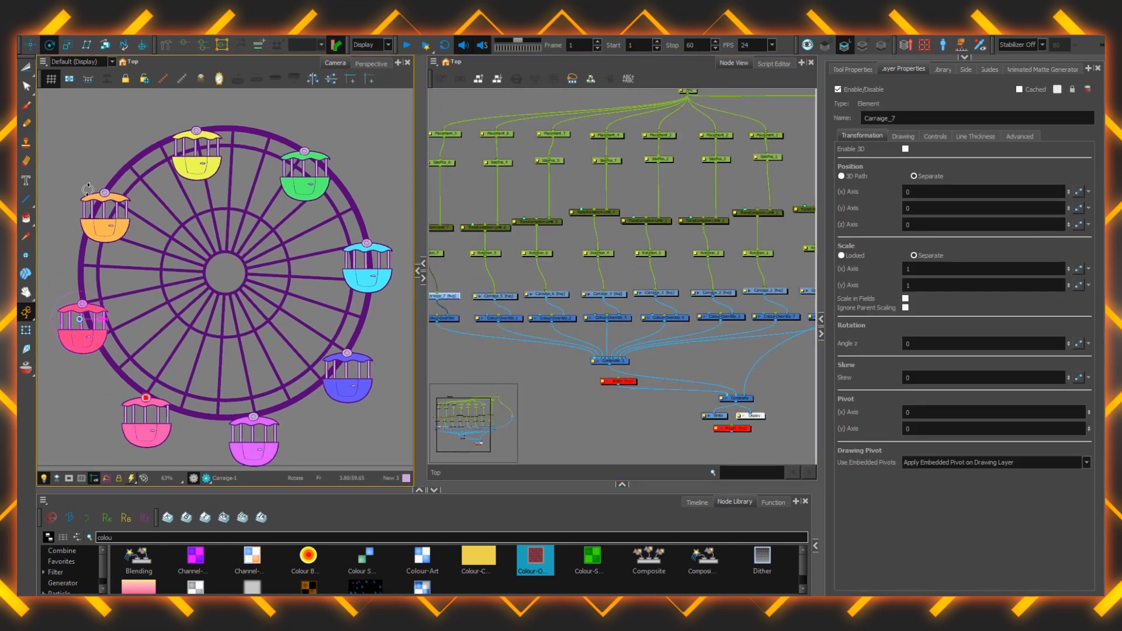
click(26, 161)
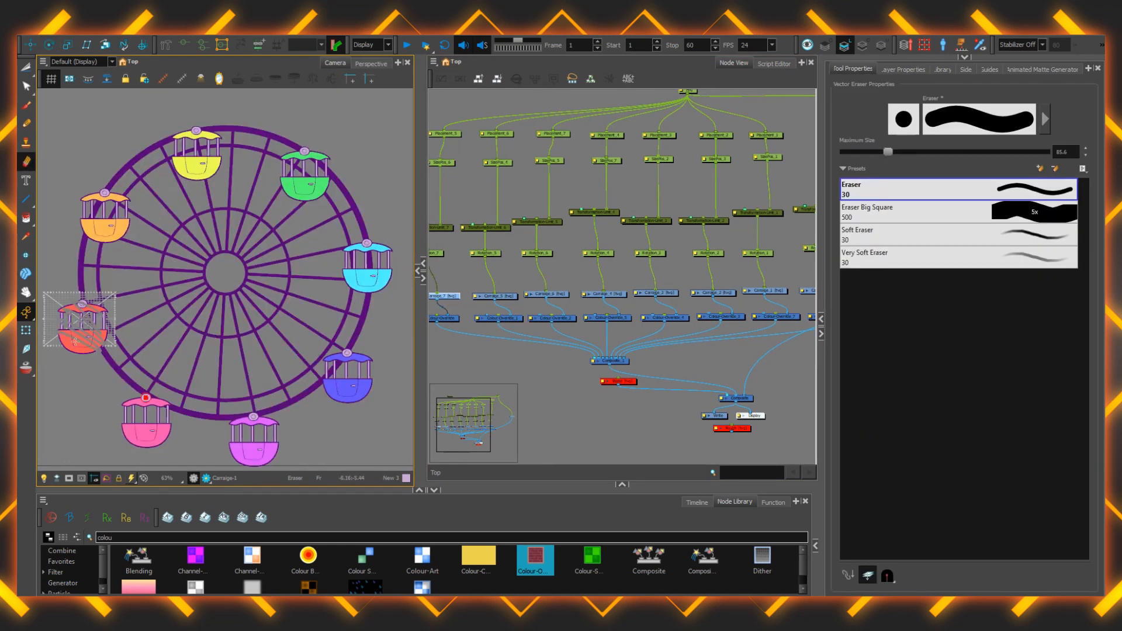
drag(75, 342, 97, 354)
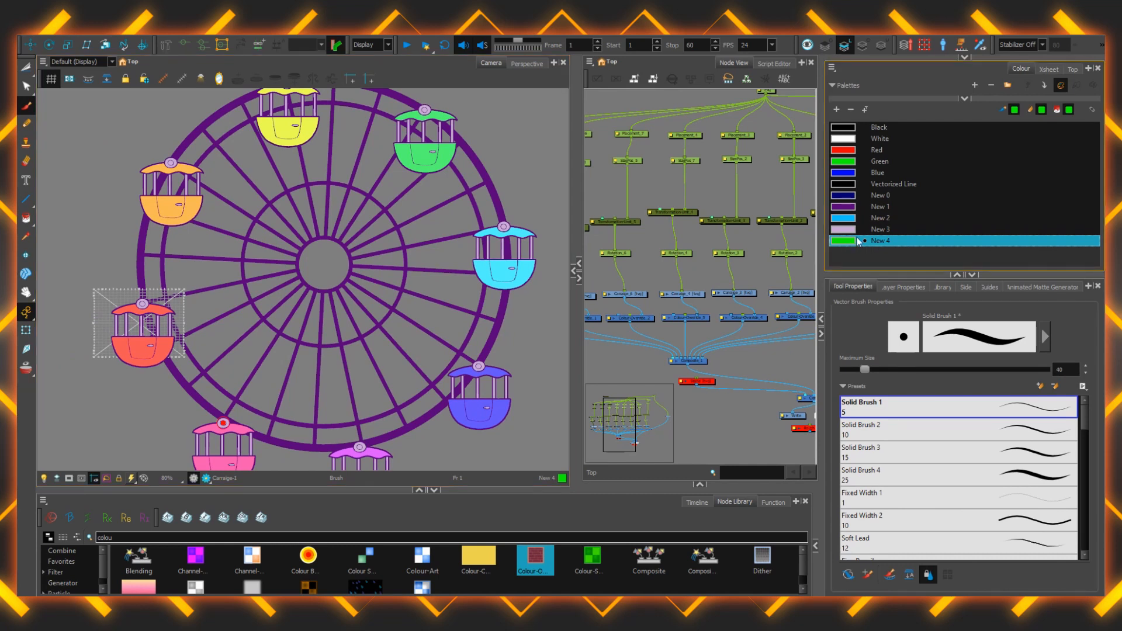
Paint a test scribble beside the red carriage with Solid Brush 1 in the New 4 colour
drag(178, 377, 164, 395)
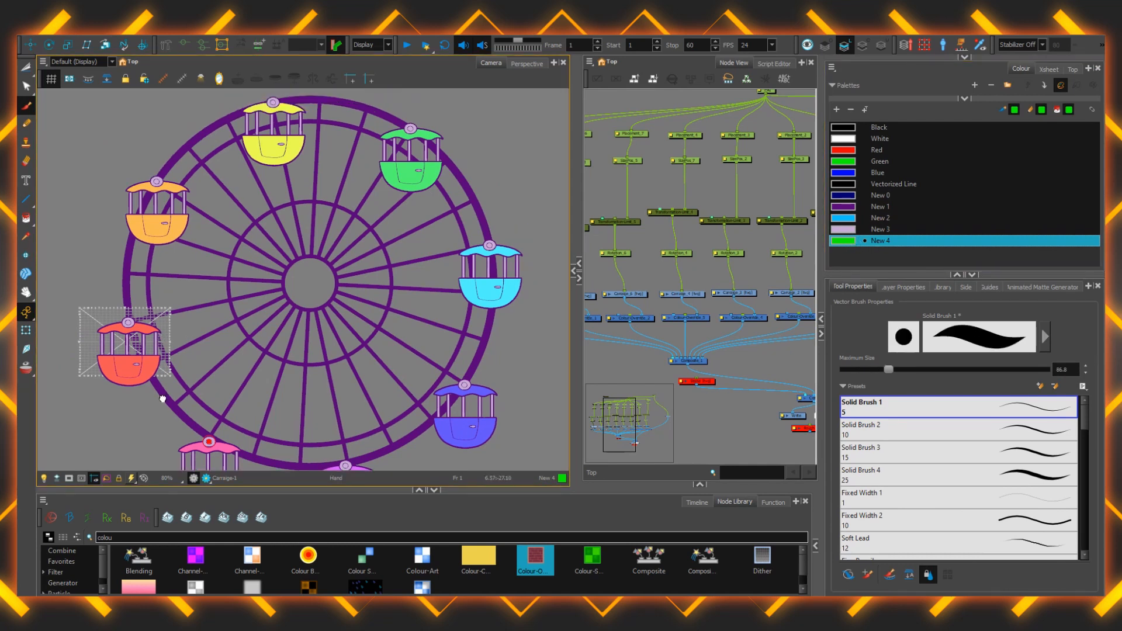
mouse_move(184, 349)
mouse_down()
mouse_move(188, 323)
mouse_move(234, 318)
mouse_up()
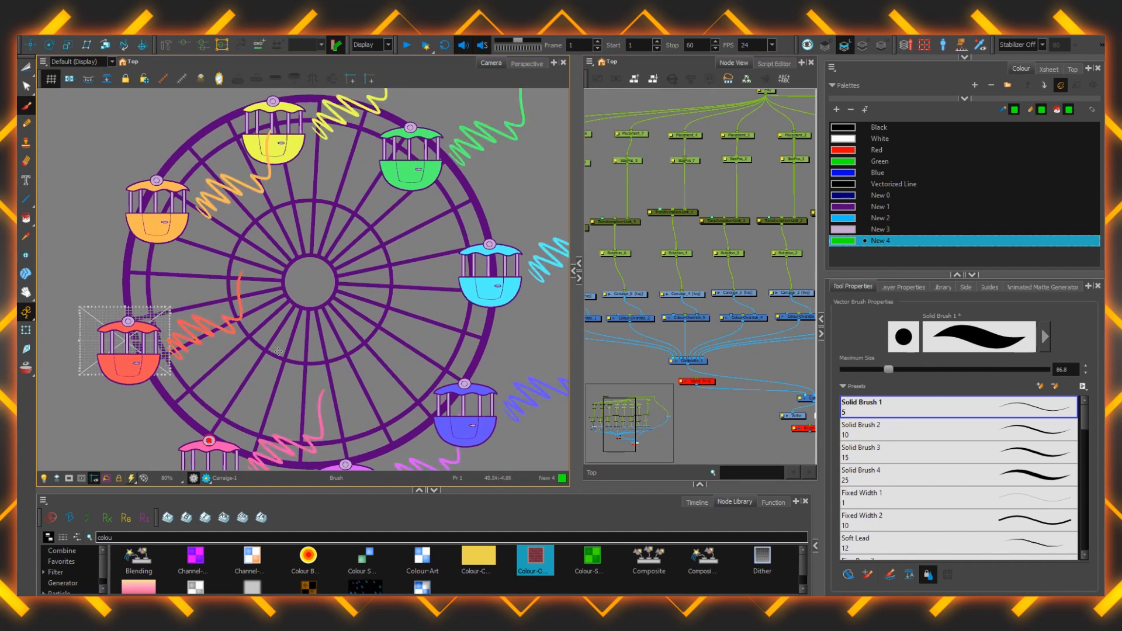
drag(246, 356, 298, 341)
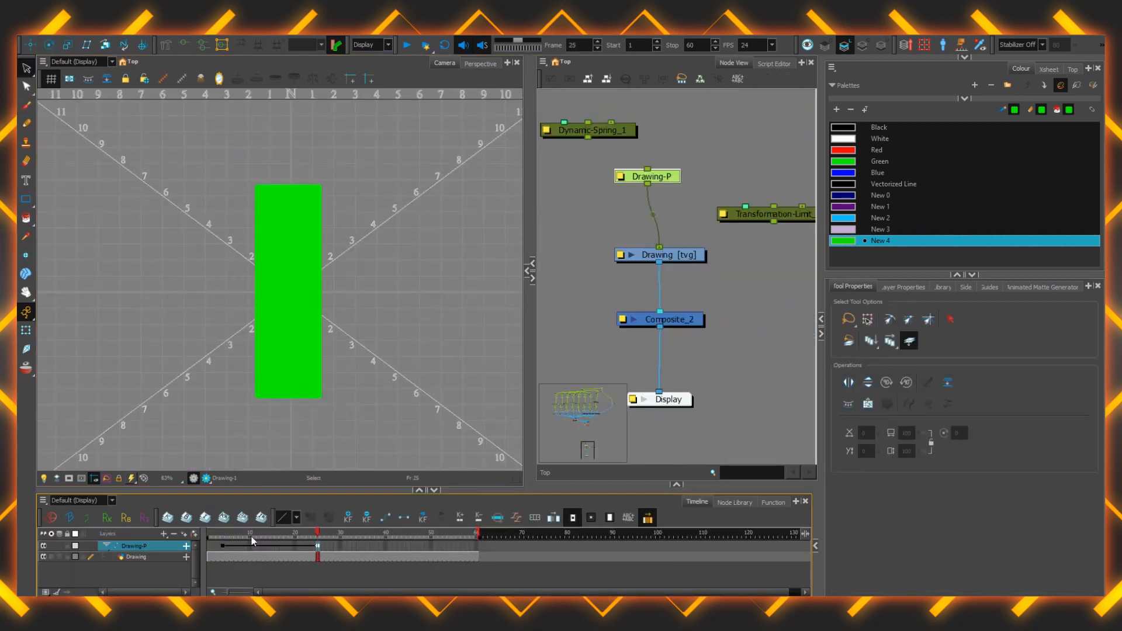
Check the green rectangle's position at Drawing-P's keyframes on frames 4 and 25
click(238, 535)
click(223, 545)
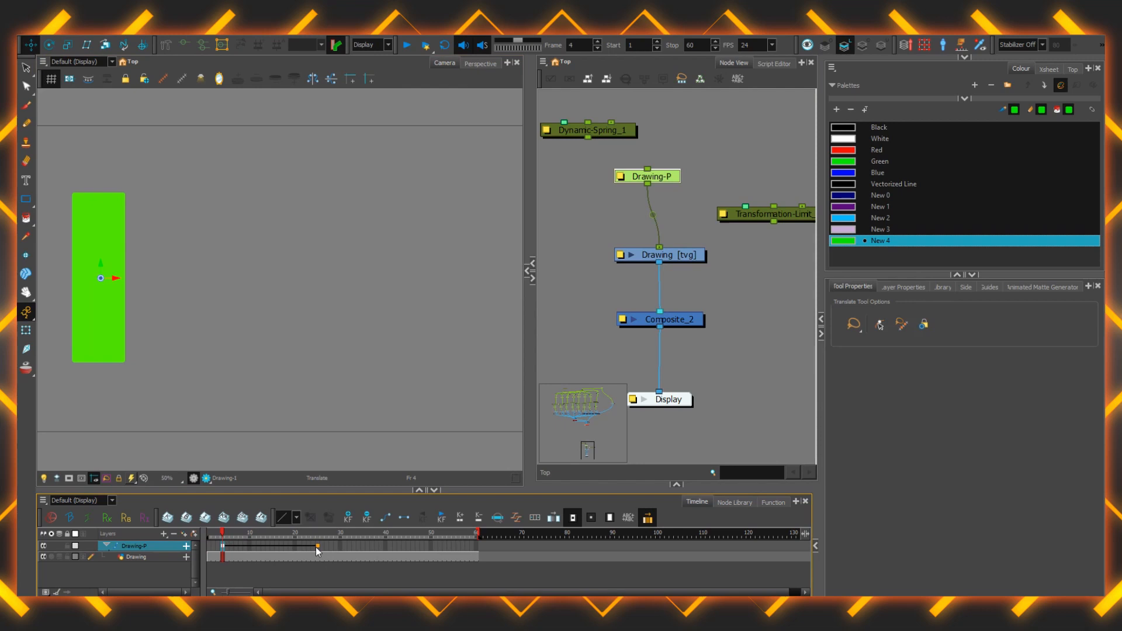
click(318, 551)
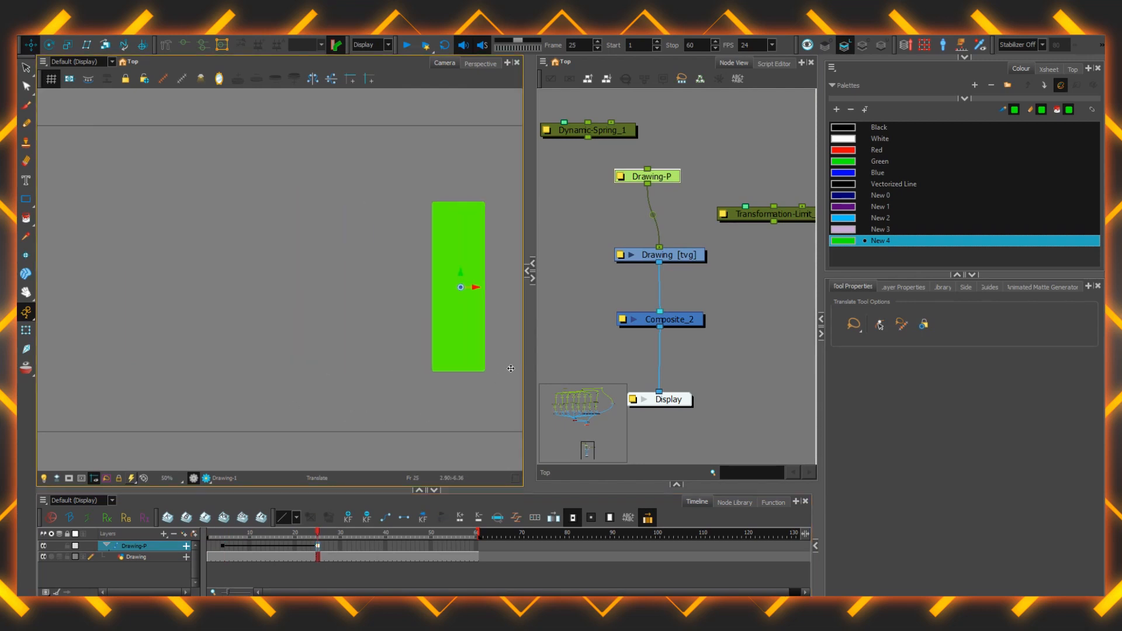
Insert Dynamic-Spring_1 between Drawing-P and the Drawing node and play back the animation from frame 1
mouse_move(678, 179)
mouse_down()
mouse_move(703, 155)
mouse_move(695, 138)
mouse_up()
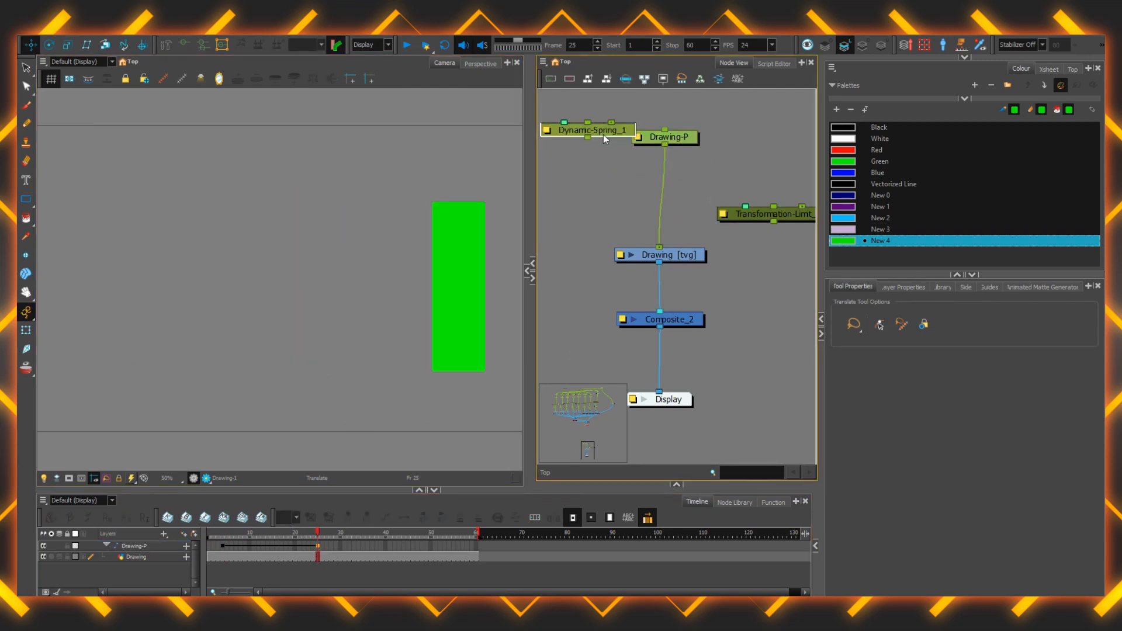
drag(605, 140, 657, 199)
click(210, 552)
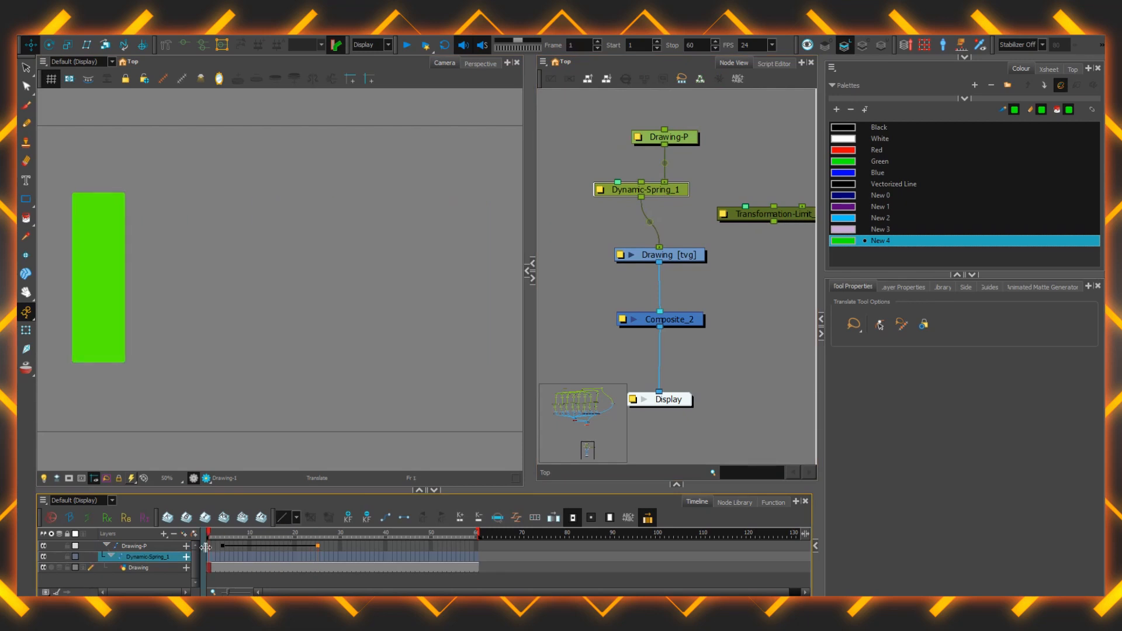
key(Return)
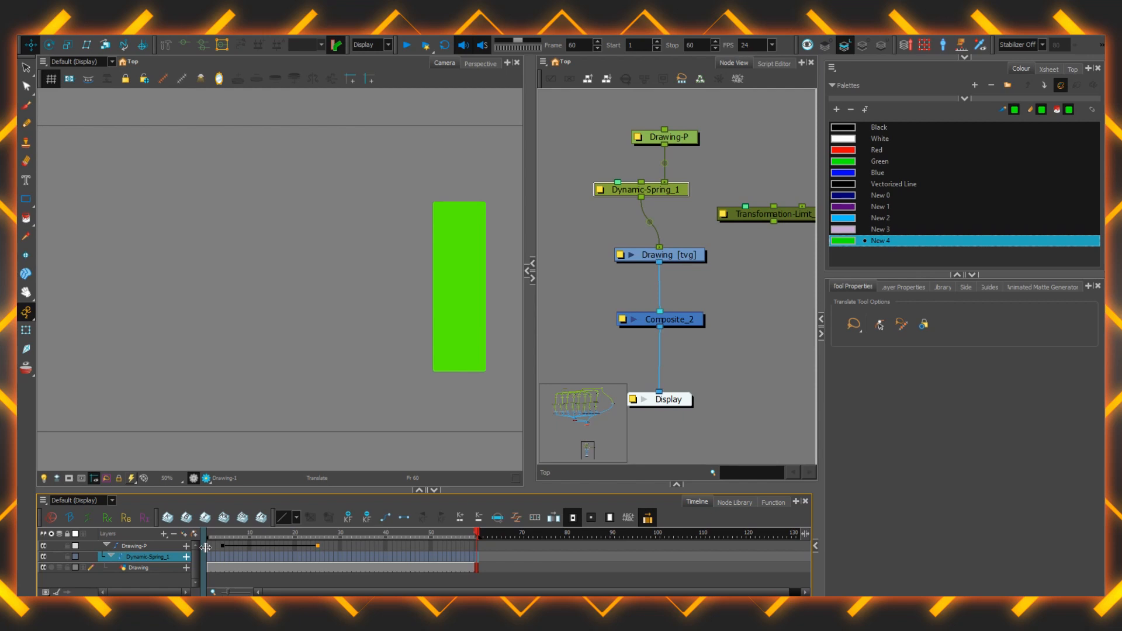
Try Drawing-P's end keyframe at frame 9 and at about frame 14, playing back each timing
click(247, 551)
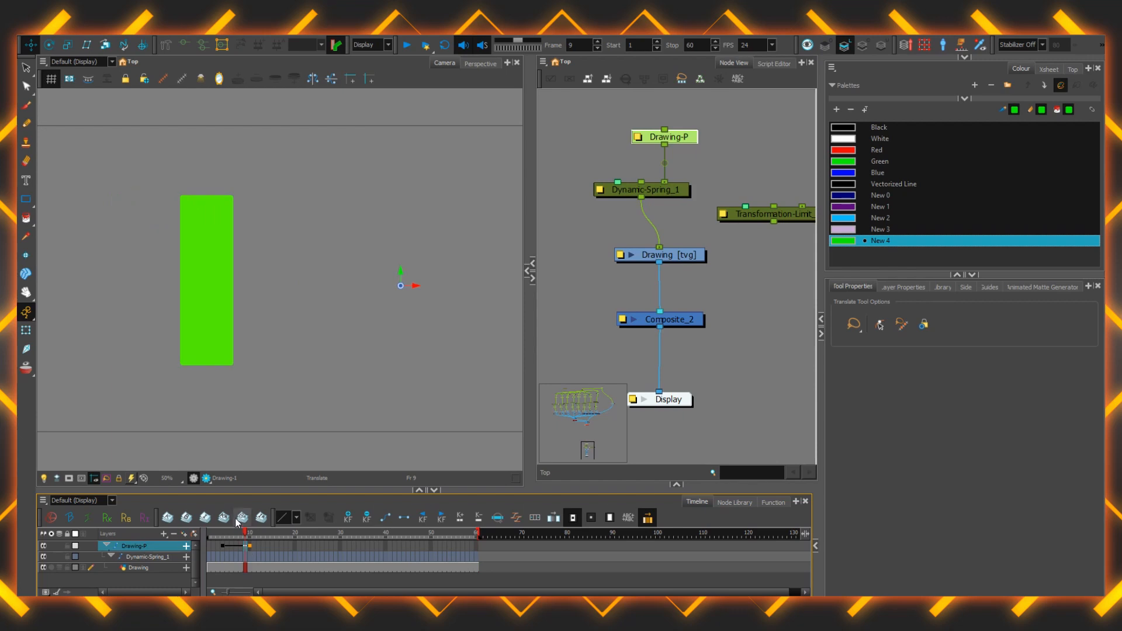
click(213, 535)
key(Return)
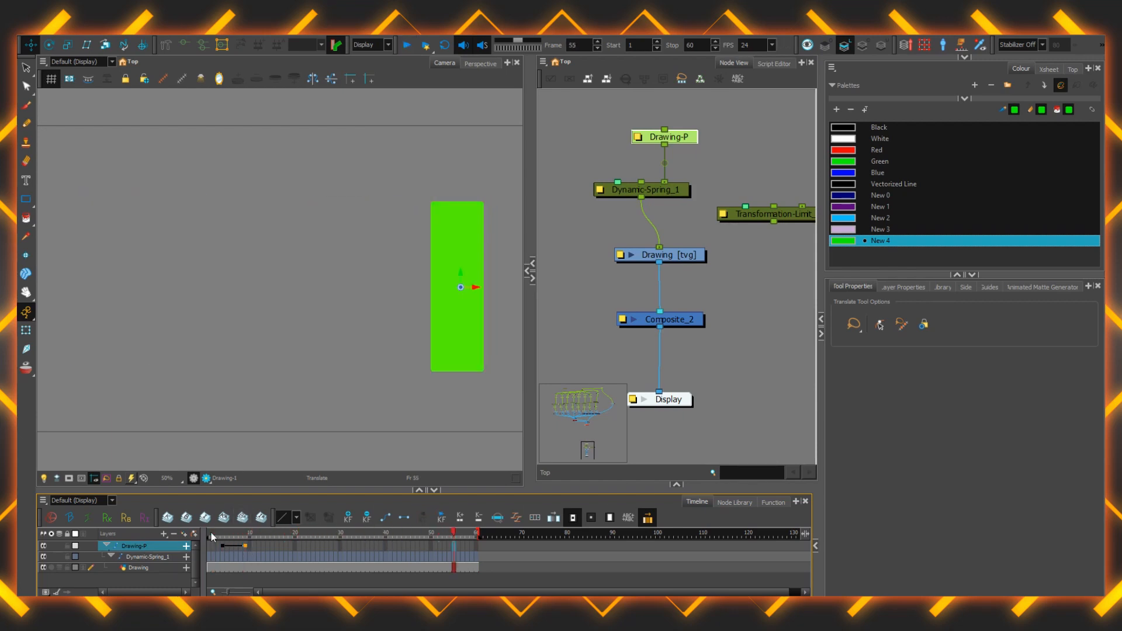
drag(245, 546, 266, 549)
click(218, 538)
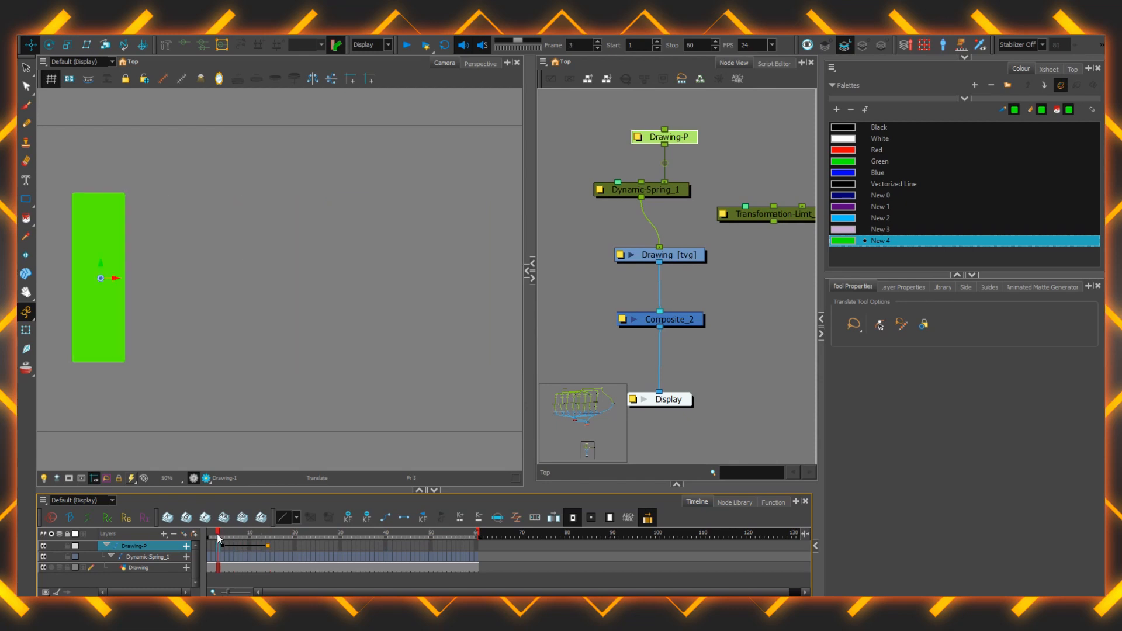
key(Return)
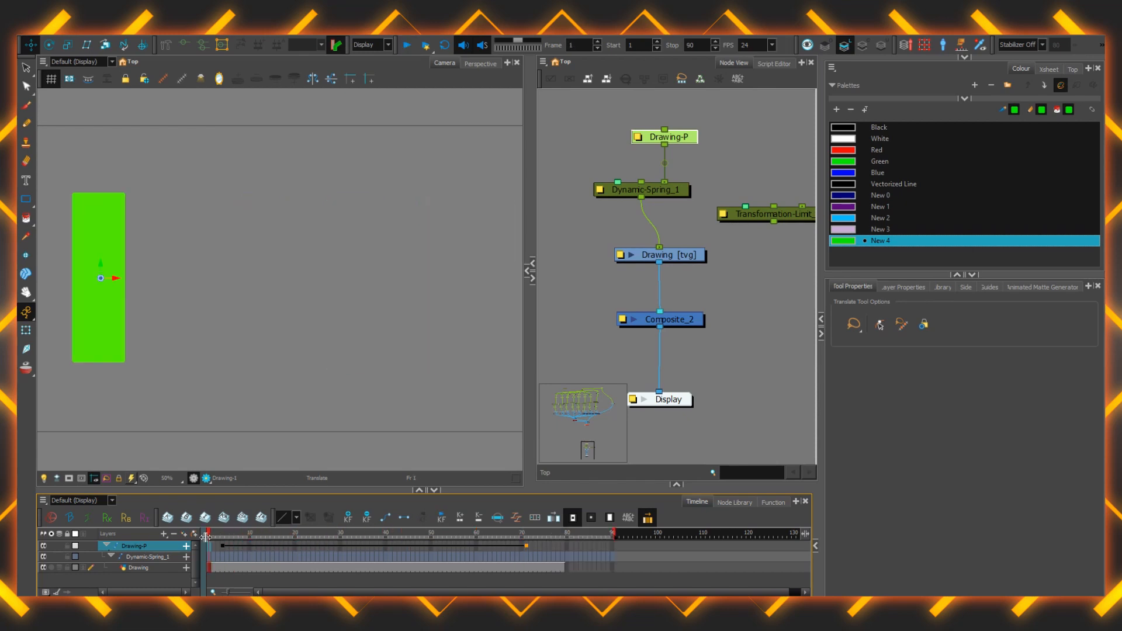
Test a slow move with Drawing-P's end keyframe at about frame 71, and extend the scene to frame 123
key(Return)
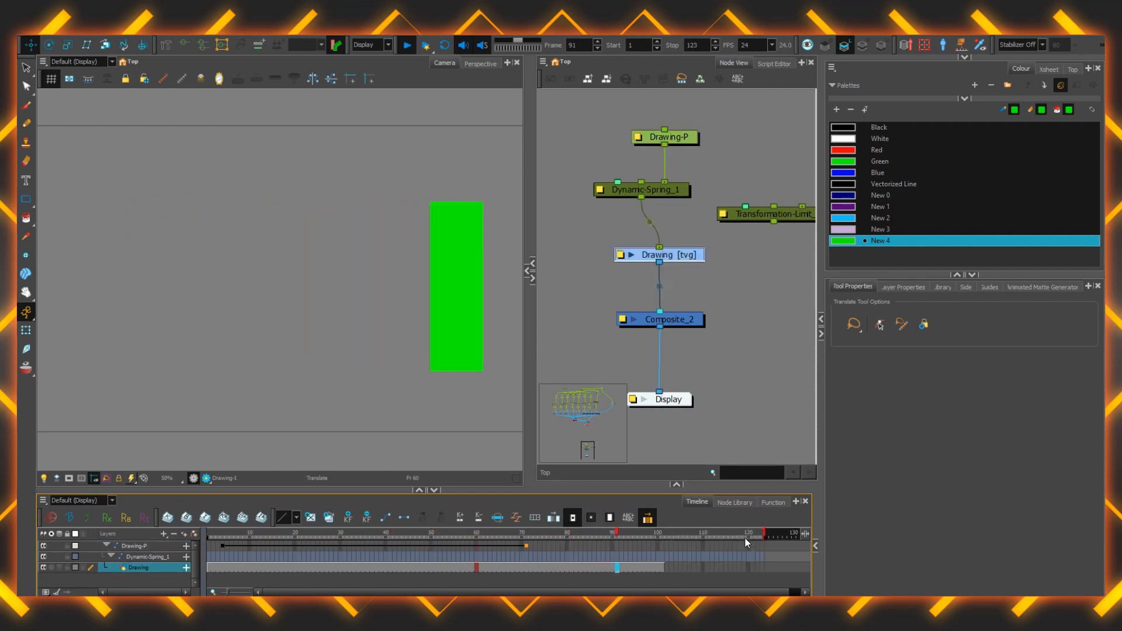
key(Return)
Move Drawing-P's end keyframe to frame 7 and play back the fast spring motion
click(236, 548)
click(222, 534)
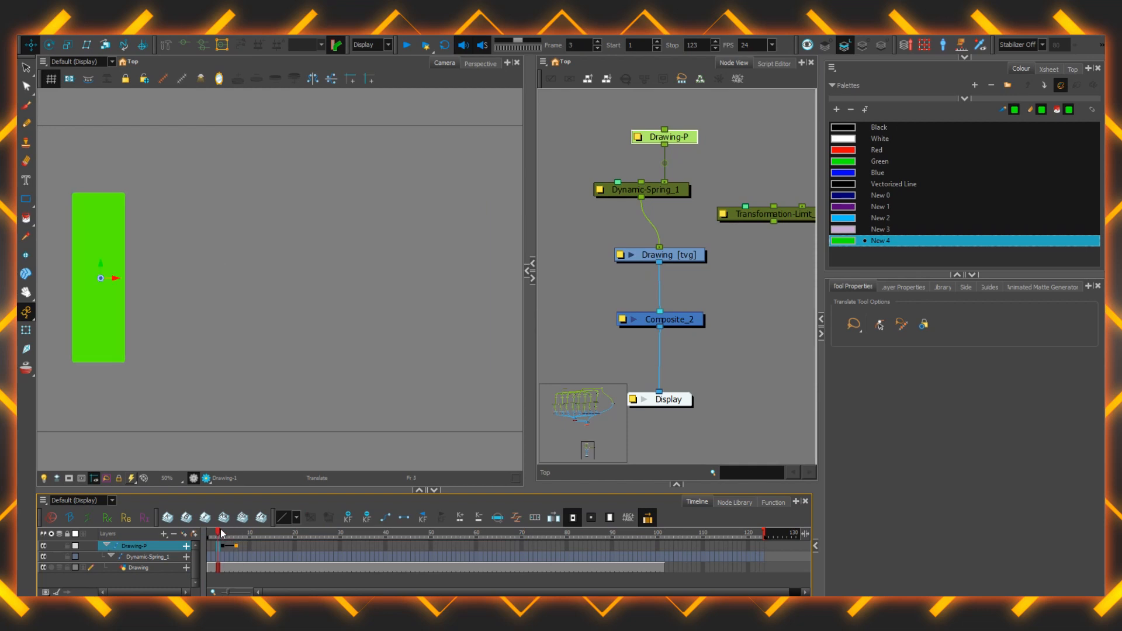
key(Return)
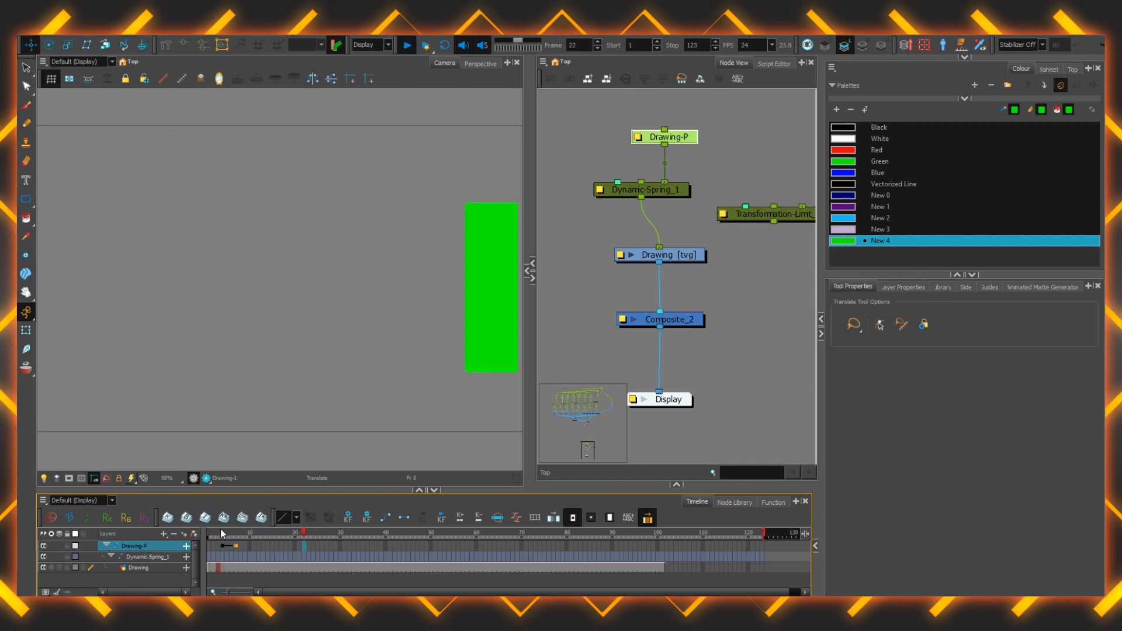
key(Return)
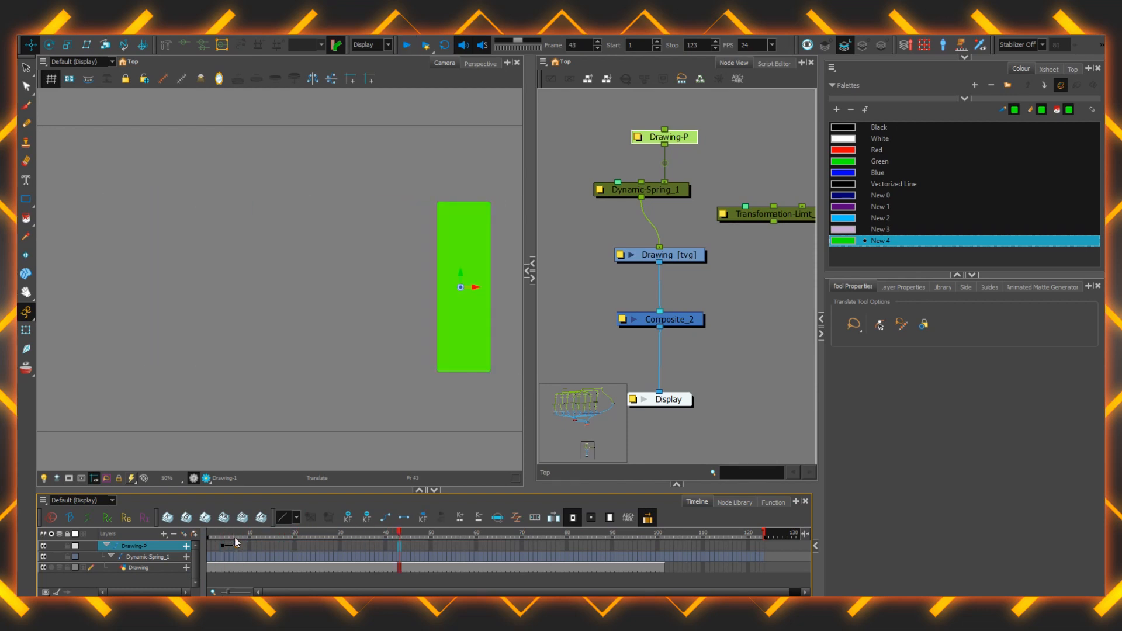
Compare the rectangle's position at frame 7 with Dynamic-Spring_1 disabled and enabled
click(237, 546)
click(241, 548)
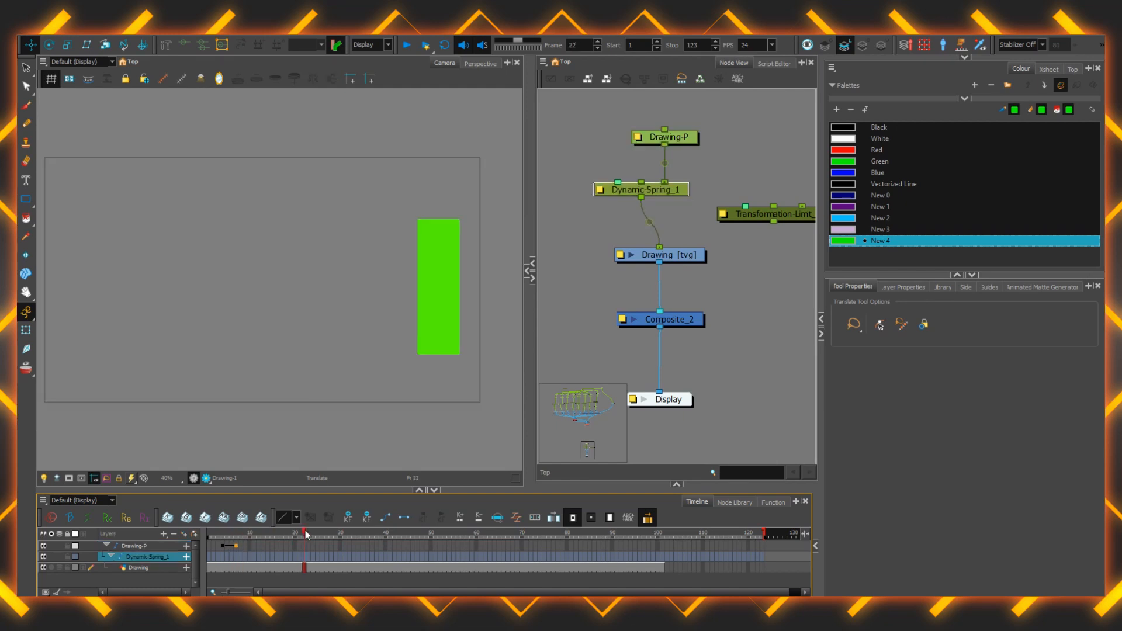
drag(309, 531, 239, 536)
click(236, 547)
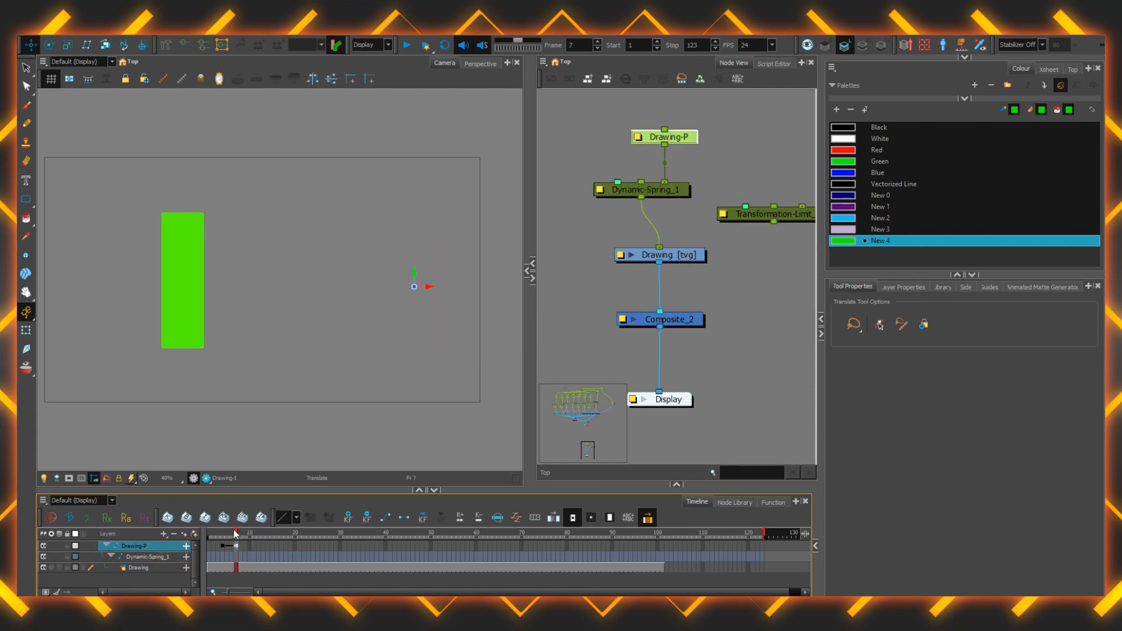
click(610, 193)
key(d)
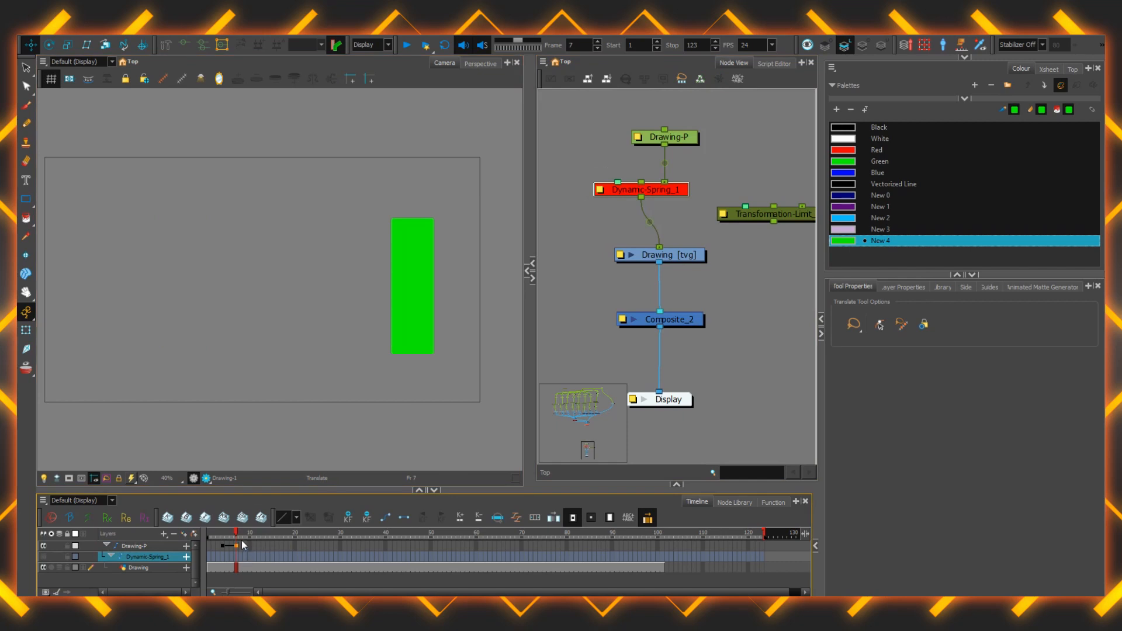
mouse_move(238, 535)
mouse_down()
mouse_move(226, 537)
mouse_move(236, 537)
mouse_up()
drag(577, 152, 623, 210)
key(d)
Step through the spring motion from frame 3 and insert Transformation-Limit_8 between Dynamic-Spring_1 and the Drawing node
mouse_move(236, 537)
mouse_down()
mouse_move(250, 537)
mouse_move(218, 538)
mouse_up()
key(period)
key(period)
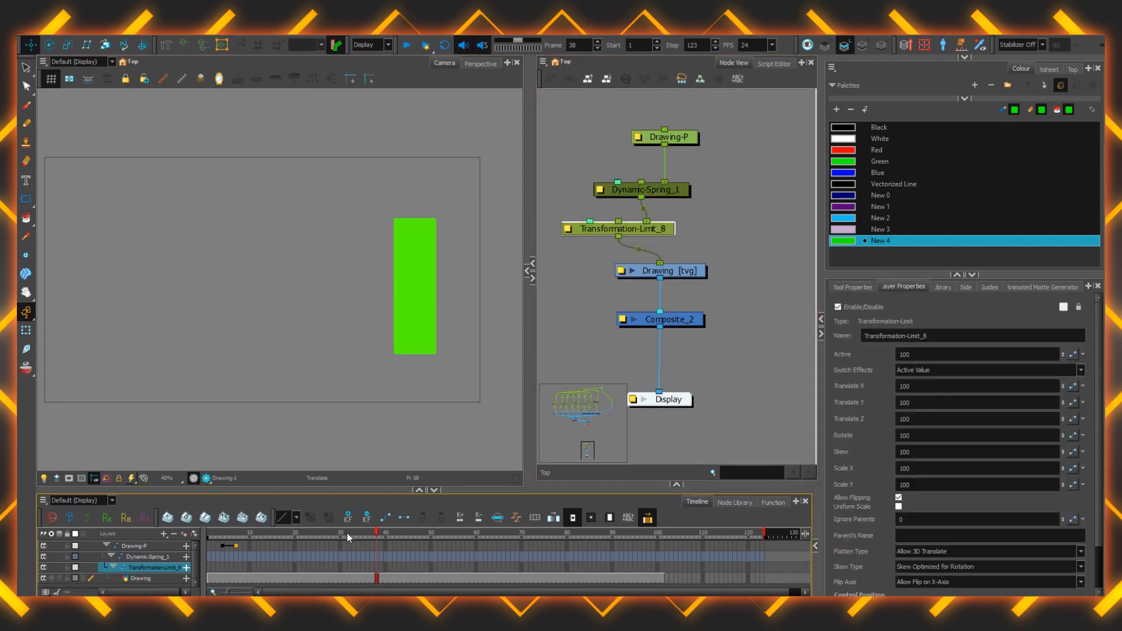
key(shift+Return)
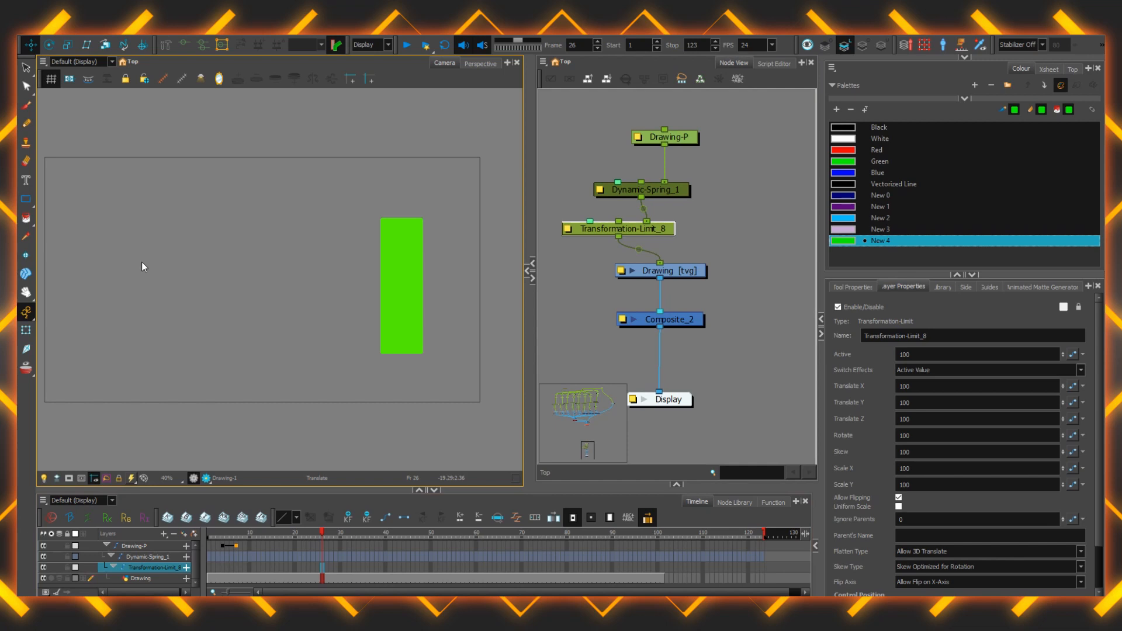
Set Translate X, Y and Z of Transformation-Limit_8 to 0 and check the rectangle at frame 2 with the Transform tool
click(26, 330)
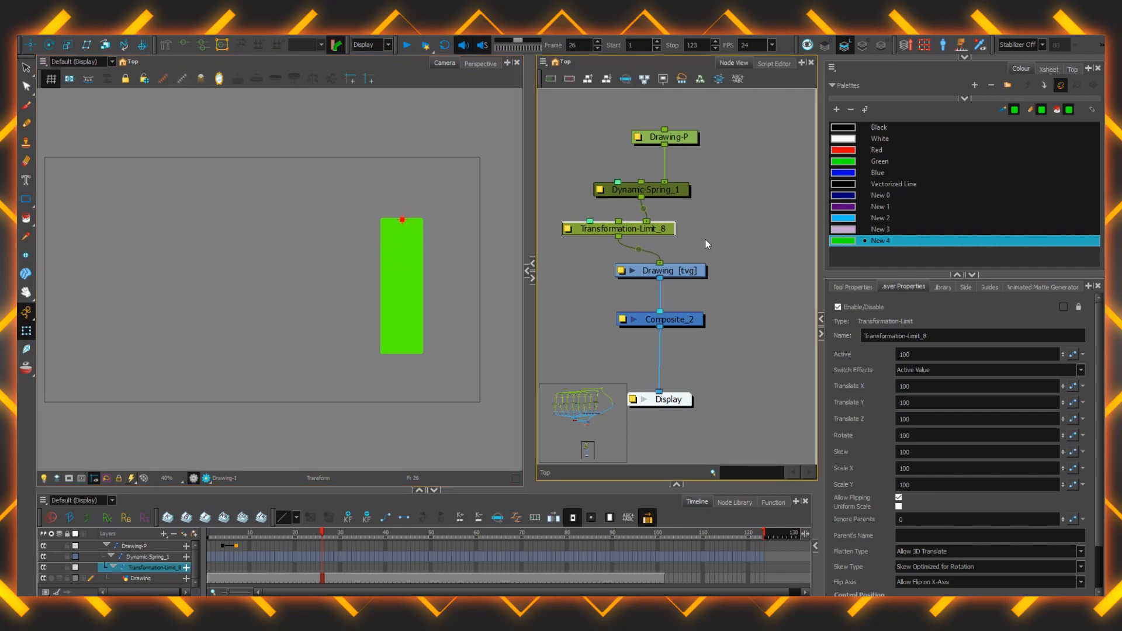
click(906, 386)
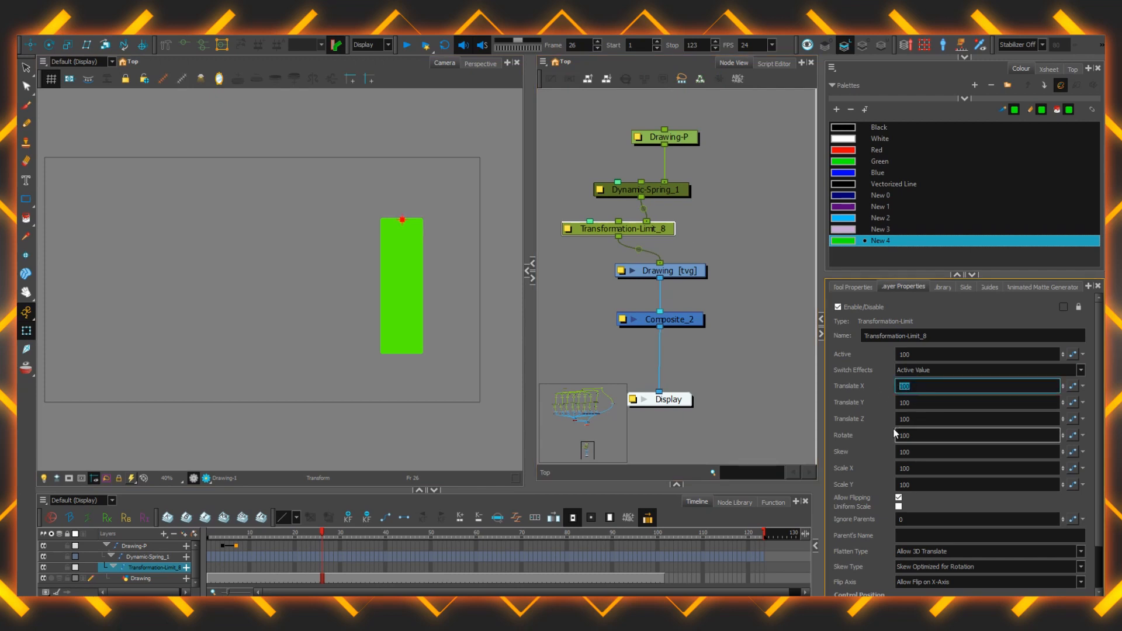
text(0)
key(Tab)
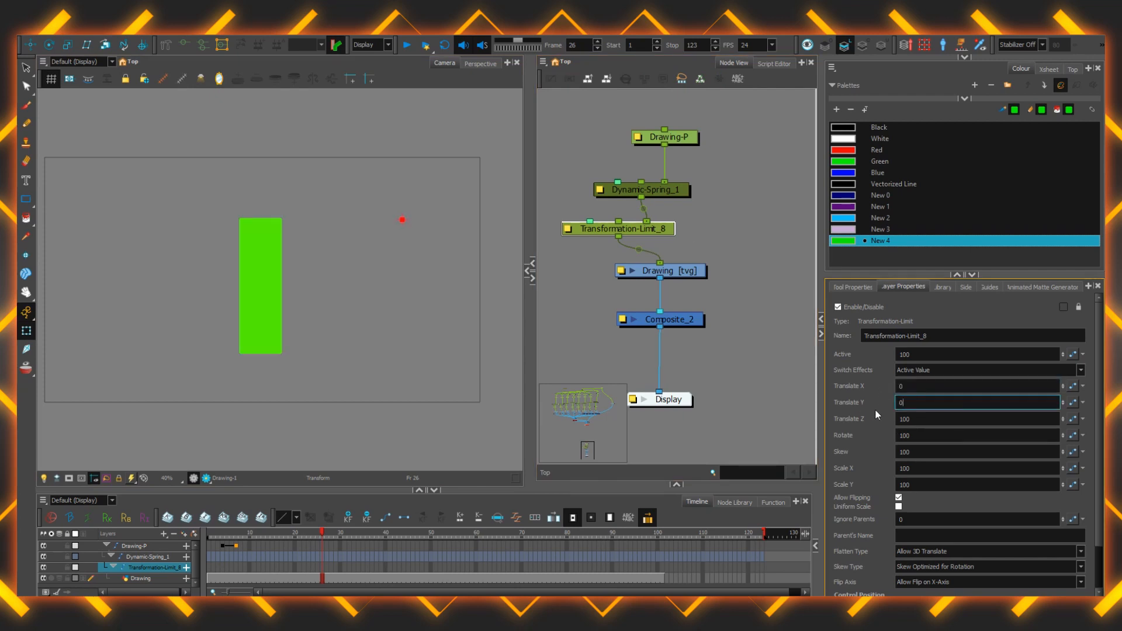
text(0)
key(Tab)
text(0)
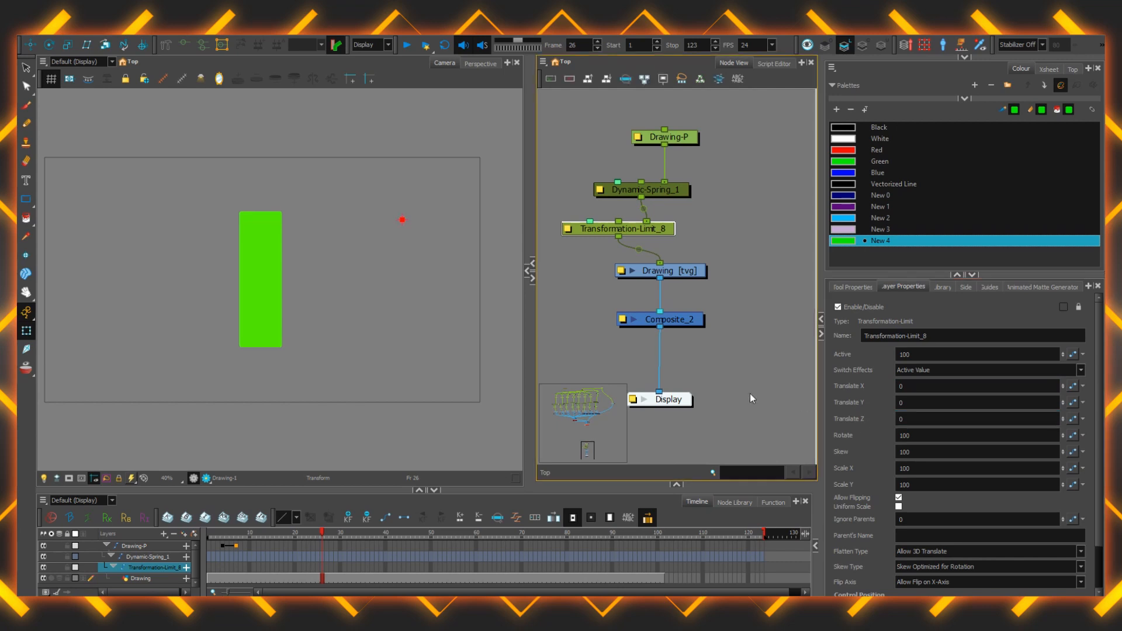
click(212, 536)
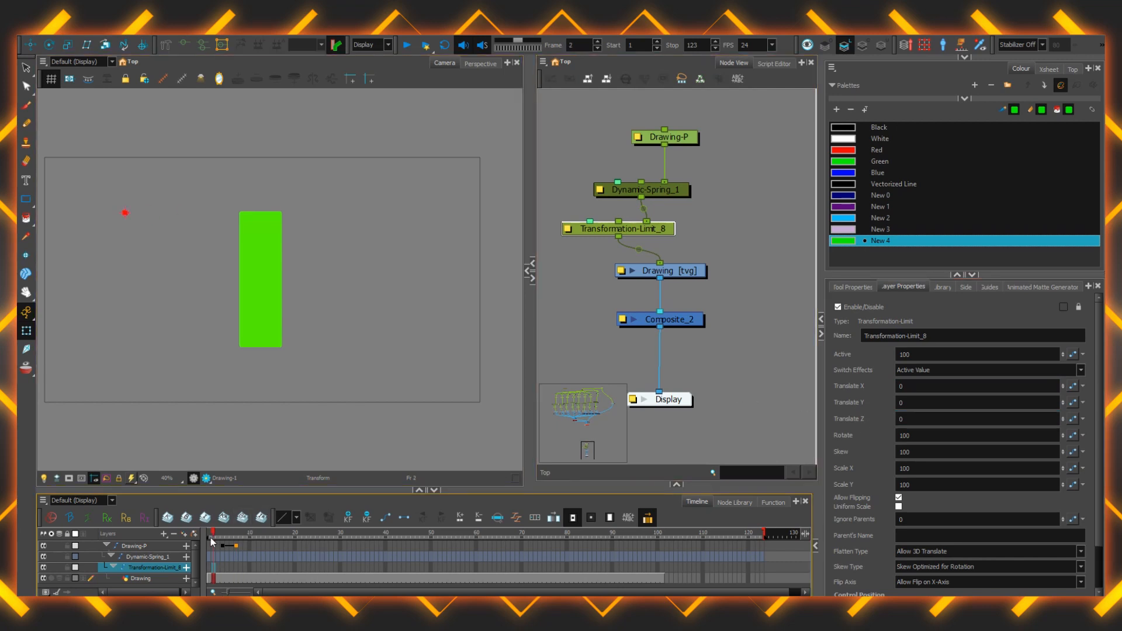
Play back the limited motion and insert a Two-Points-Constraint node between Transformation-Limit_8 and the Drawing node
key(shift+Return)
key(shift+Return)
click(735, 502)
drag(535, 560, 584, 321)
drag(701, 350, 709, 323)
drag(742, 227, 669, 430)
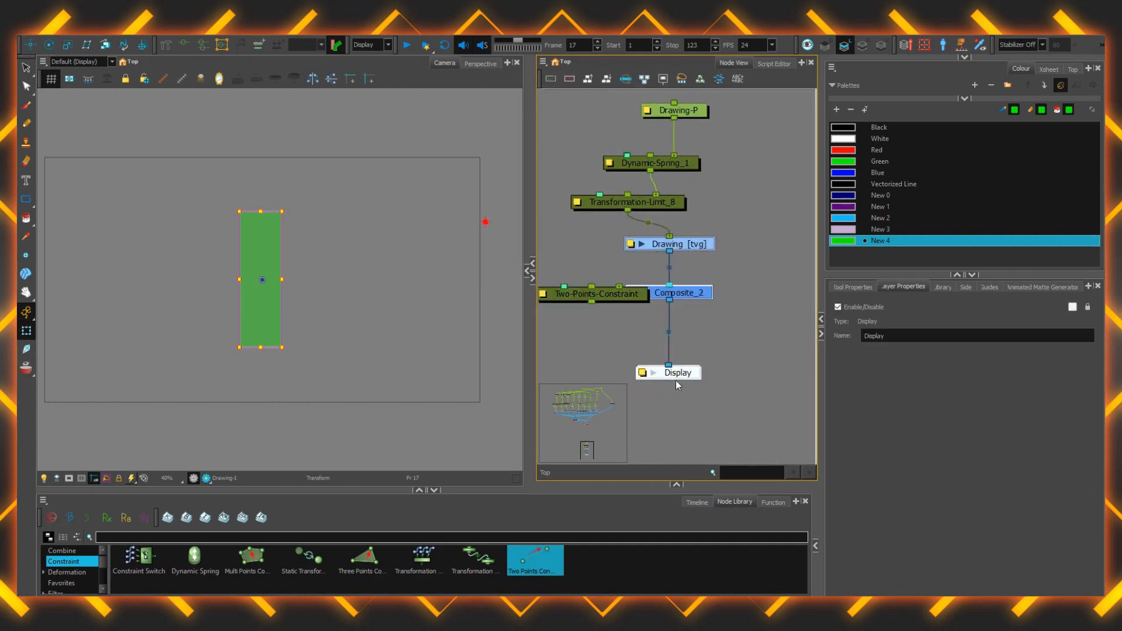
drag(673, 372, 667, 421)
click(596, 294)
mouse_move(597, 296)
mouse_down()
mouse_move(620, 252)
mouse_move(639, 254)
mouse_up()
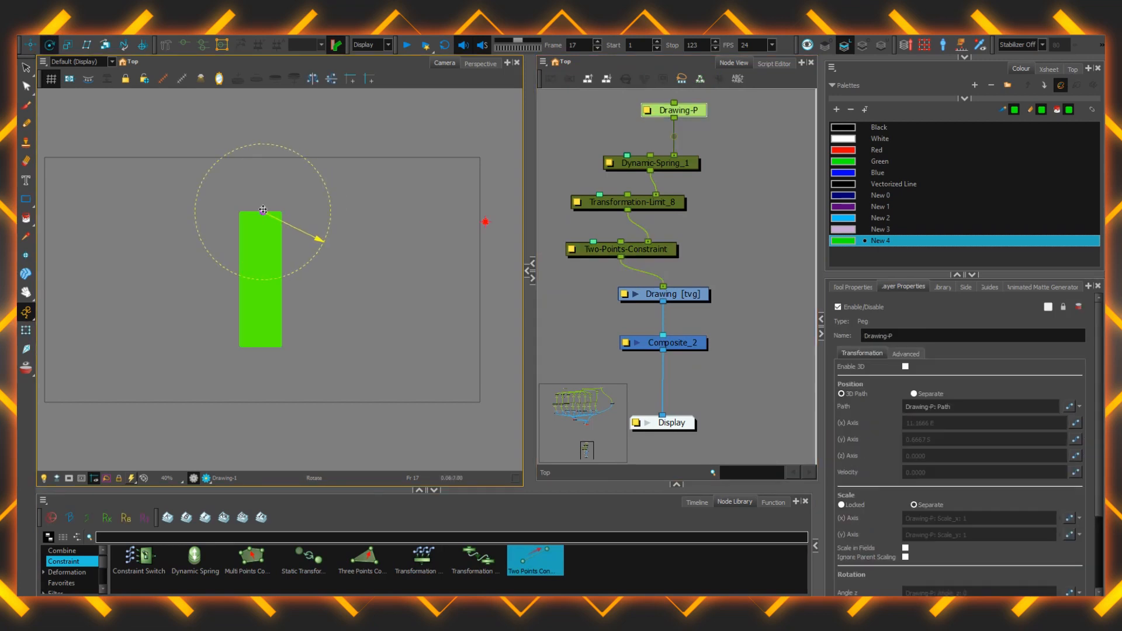
Add a peg wired to the second input of Two-Points-Constraint and place its pivot at the rectangle's bottom edge
click(653, 251)
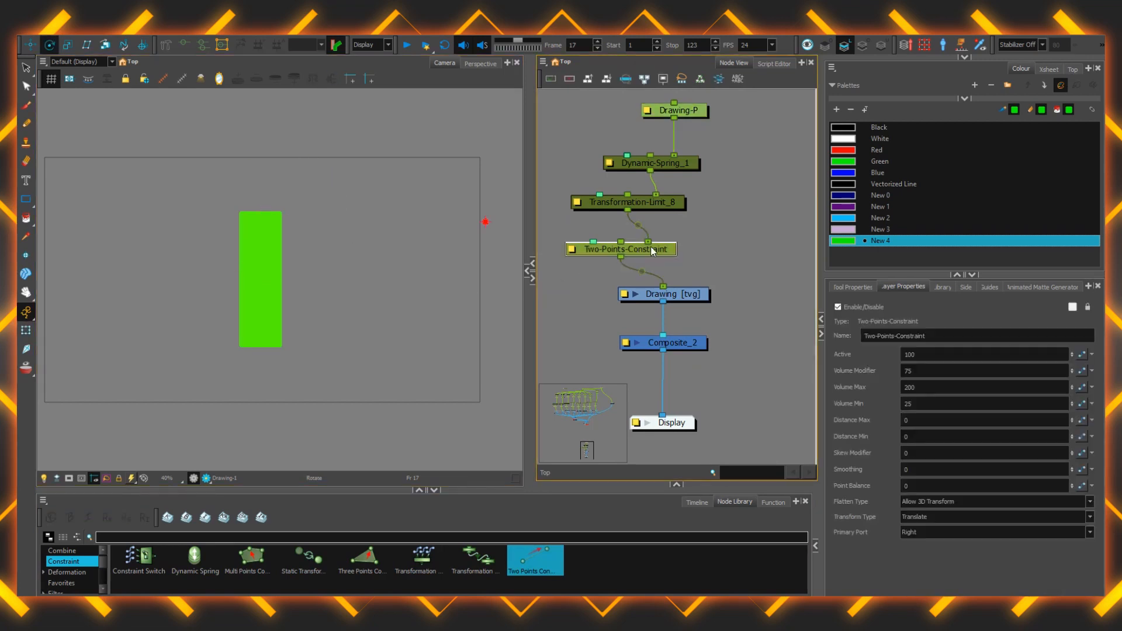
key(ctrl+p)
drag(602, 173, 621, 242)
drag(262, 280, 262, 347)
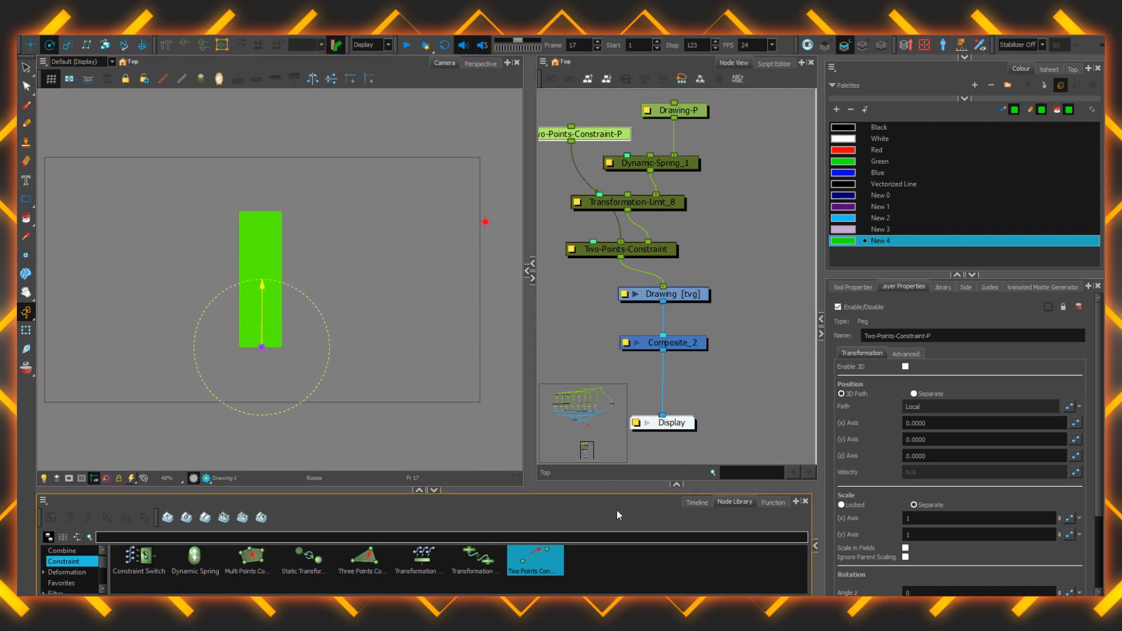
Disable Transformation-Limit_8 and review how the rectangle stretches between frames 2 and 9
click(697, 503)
click(212, 538)
click(672, 204)
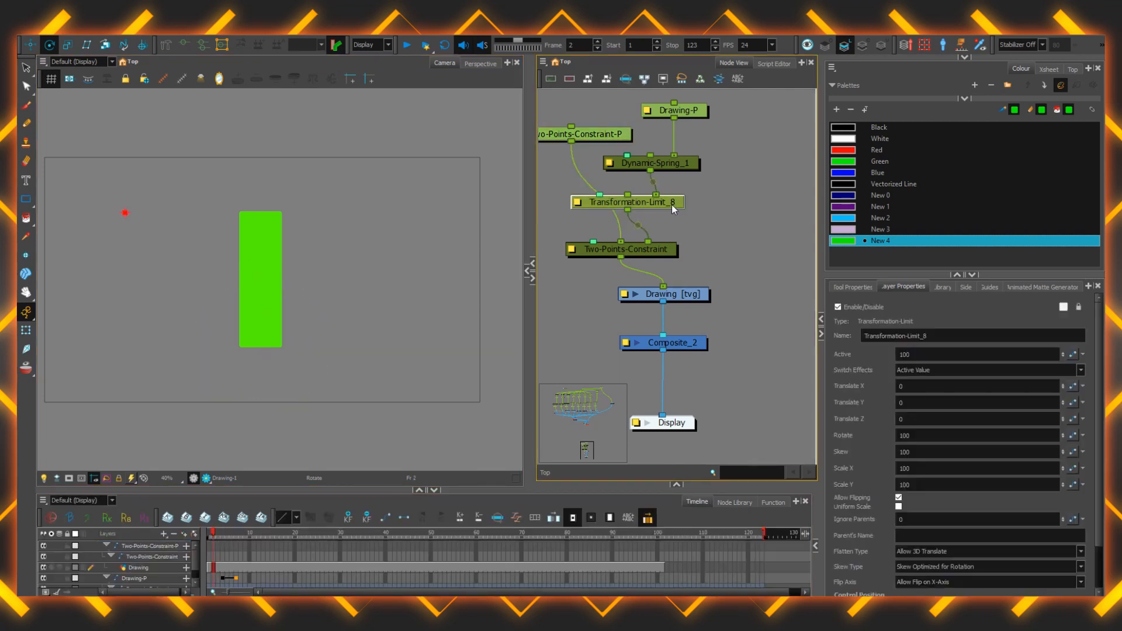
click(839, 307)
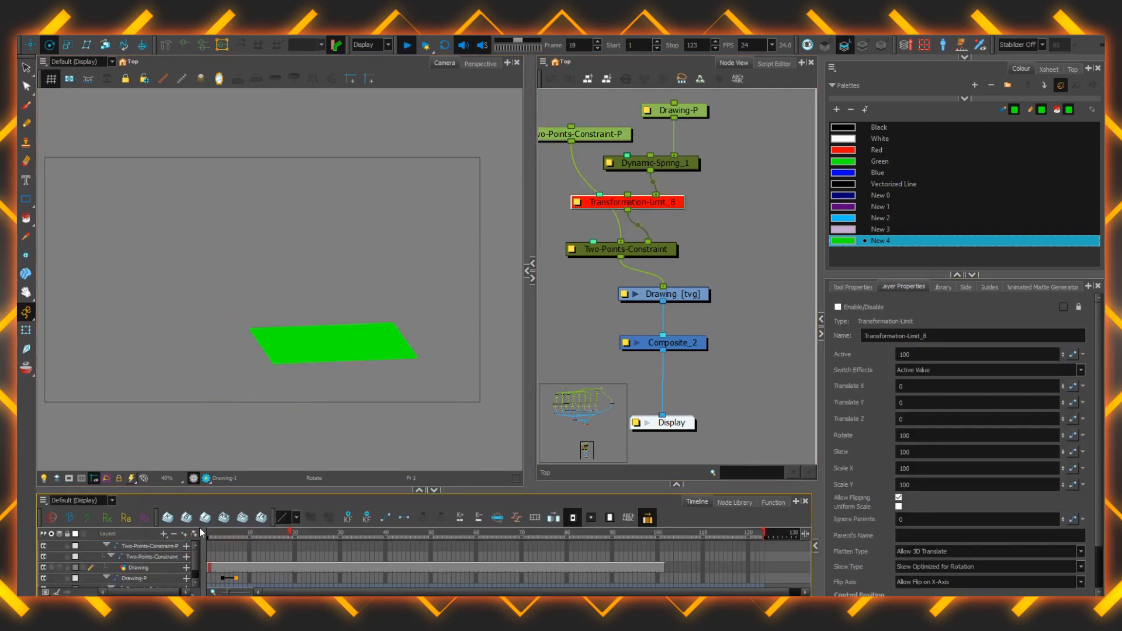
click(245, 533)
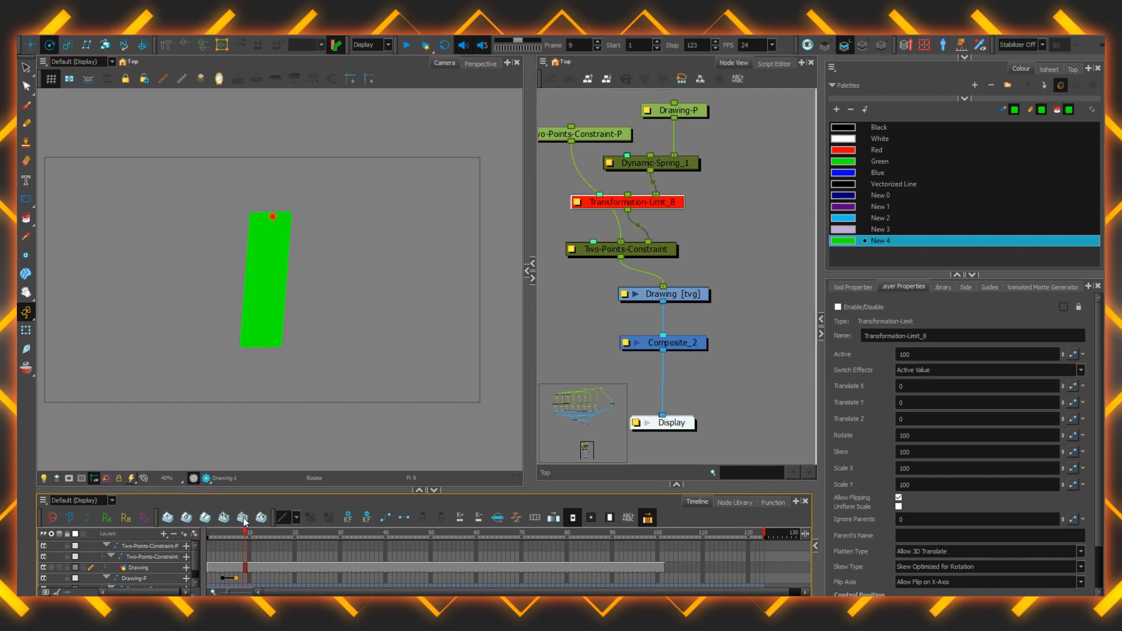
drag(244, 522, 232, 494)
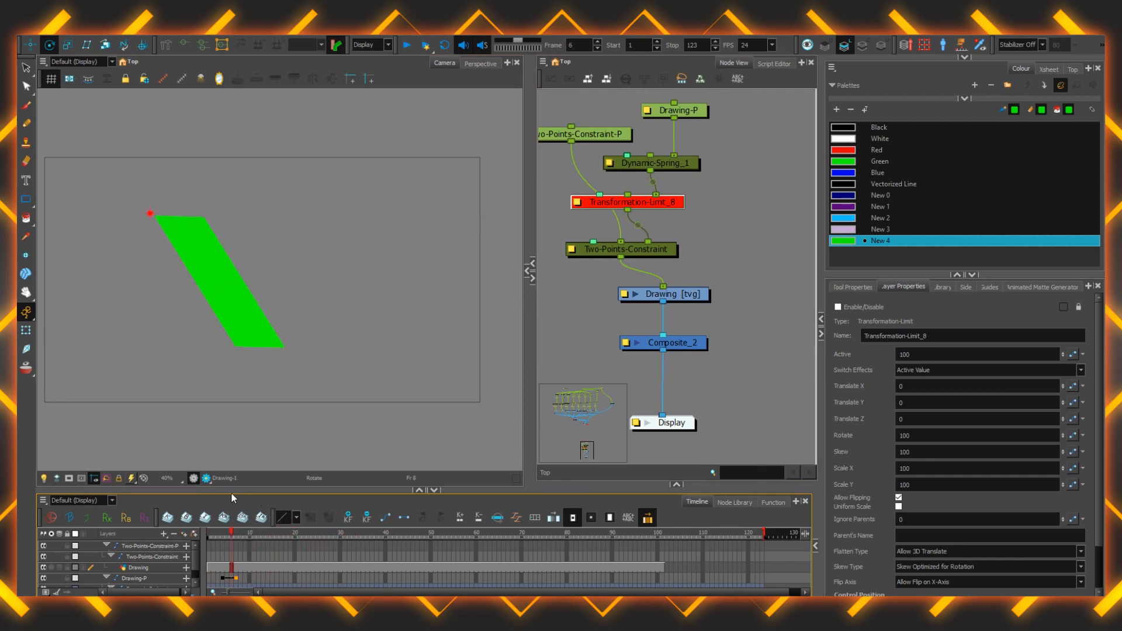
Try to wire Drawing-P directly into Two-Points-Constraint and reposition it, and undo the last change
click(704, 113)
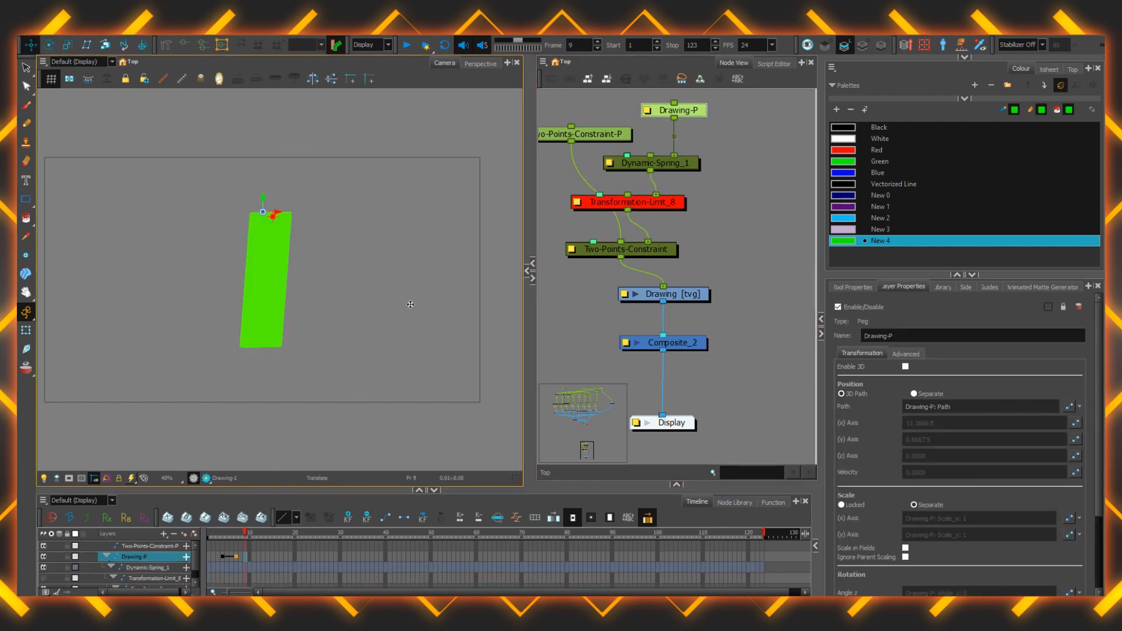
drag(674, 159, 648, 241)
mouse_move(357, 346)
mouse_down()
mouse_move(275, 324)
mouse_move(301, 342)
mouse_move(240, 380)
mouse_up()
key(ctrl+z)
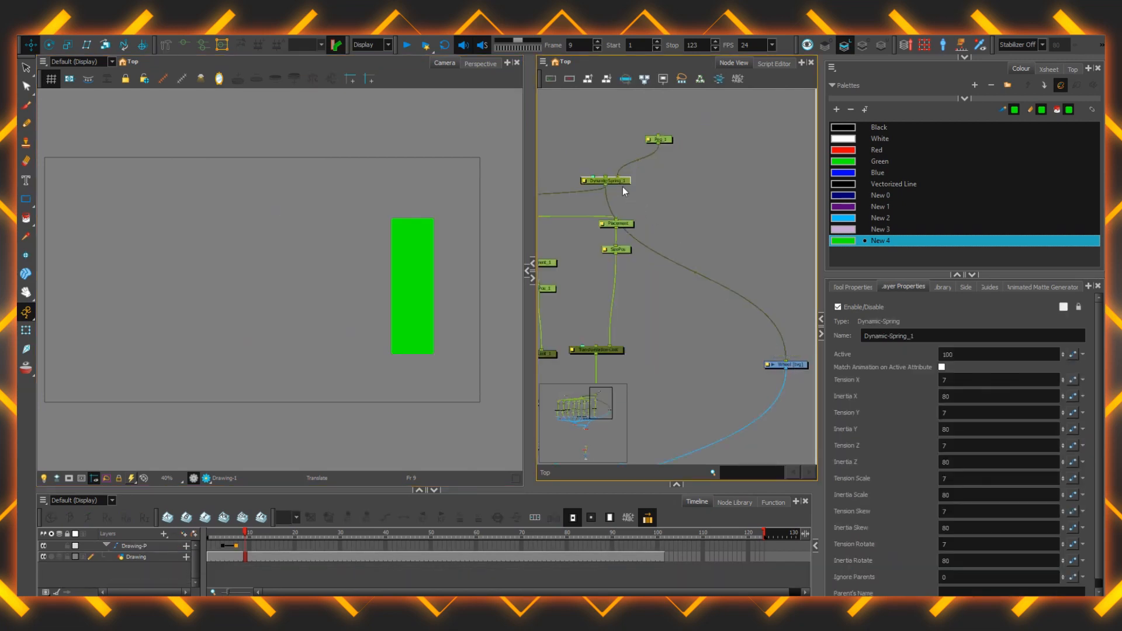
Connect the Ferris wheel's Composite to the Display node and shrink the timeline area to give the camera view more room
drag(623, 187, 675, 185)
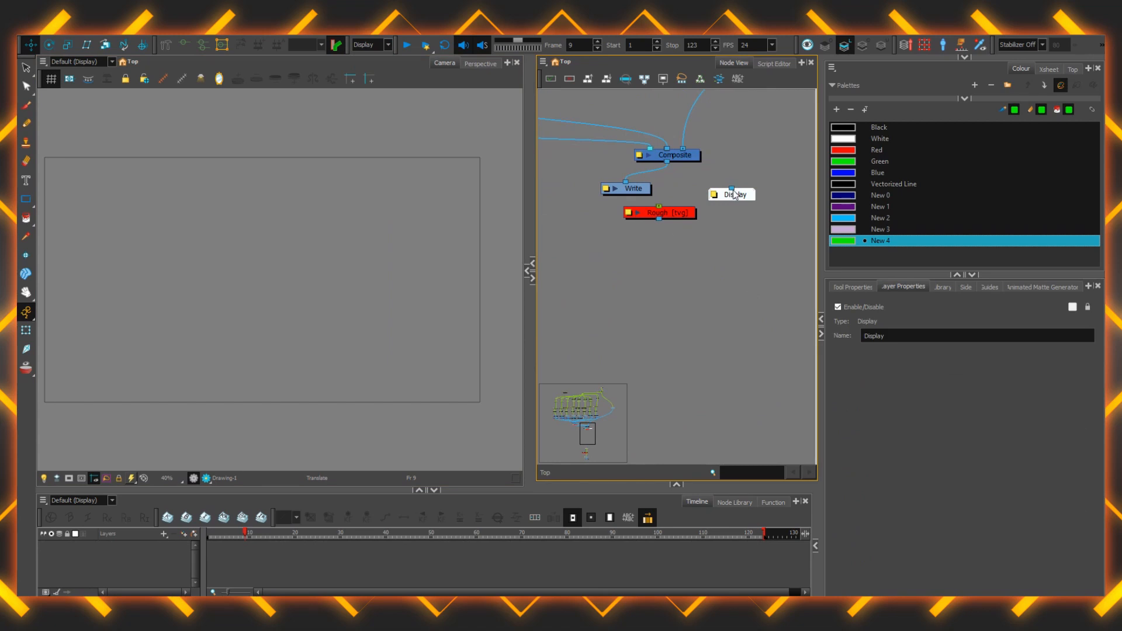
drag(732, 187, 669, 160)
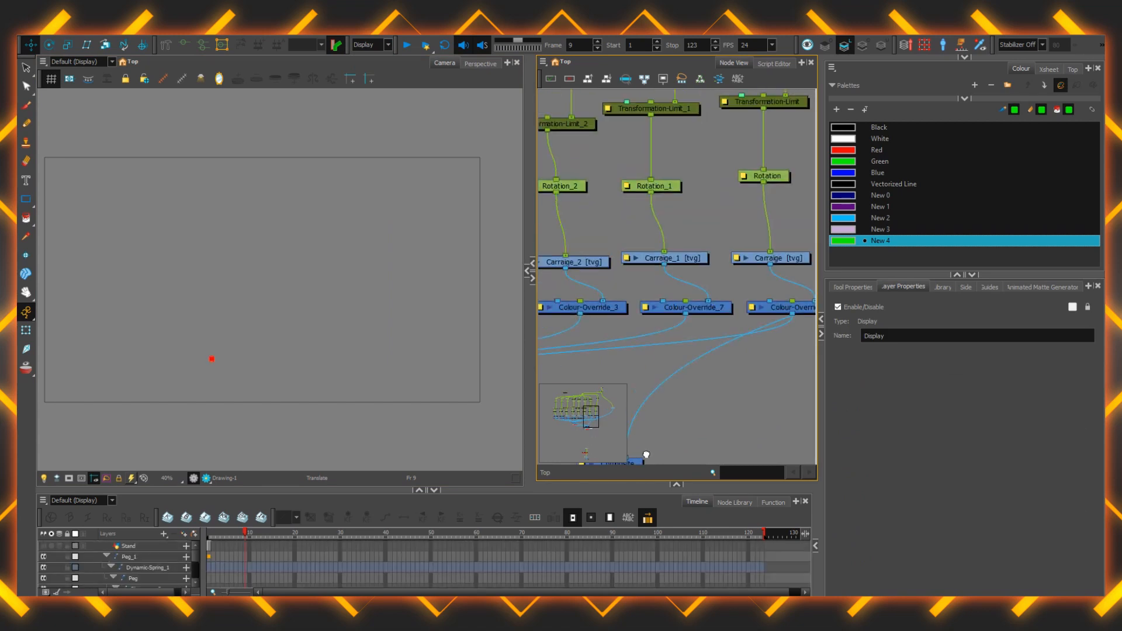
scroll(672, 303, down, 5)
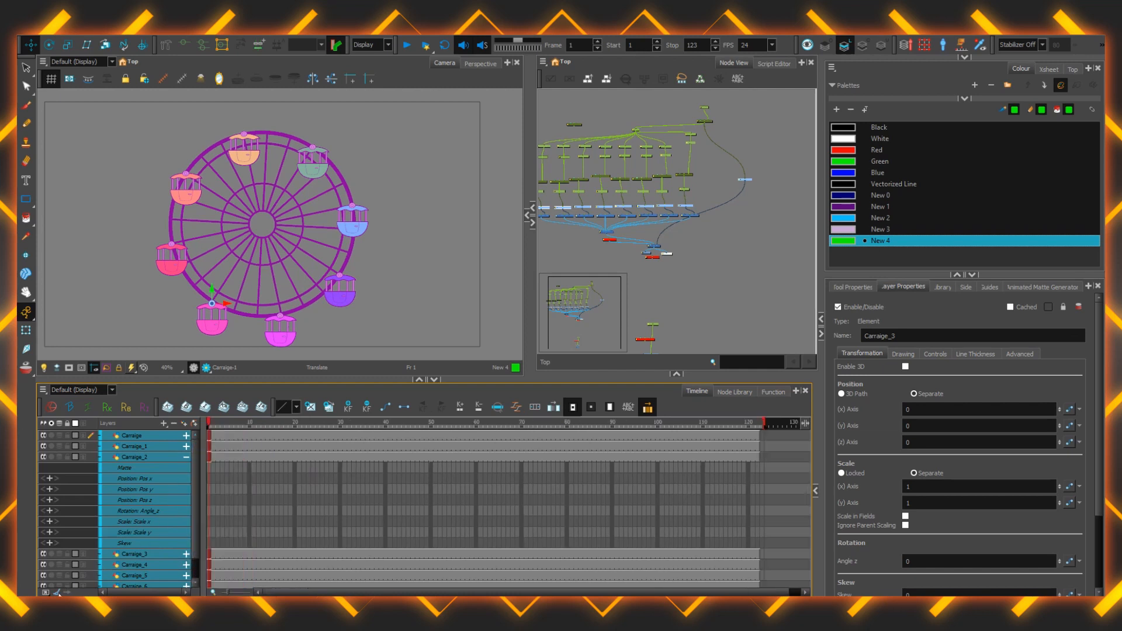
drag(143, 378, 140, 456)
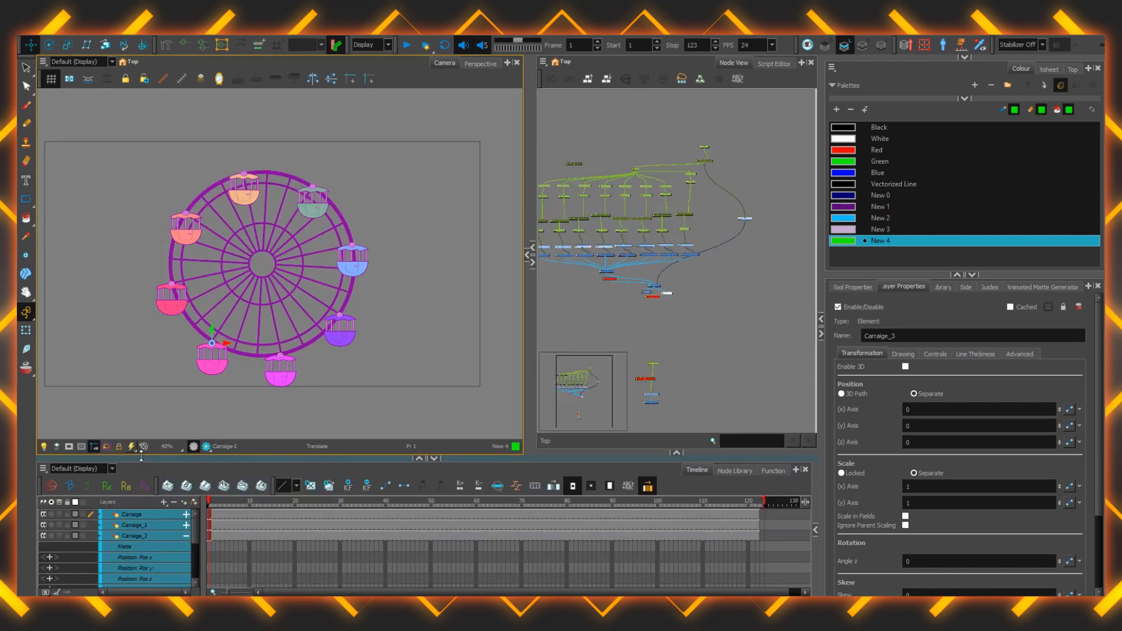
click(476, 266)
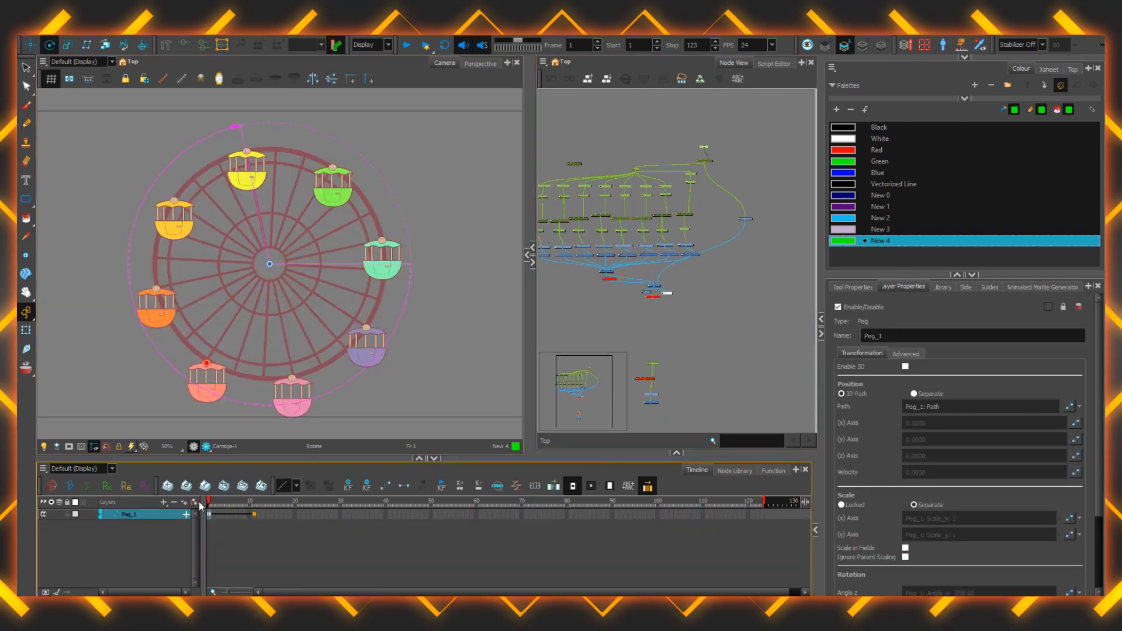
Play back the Ferris wheel's rotation from frame 1 to examine the carriages' movement
key(Return)
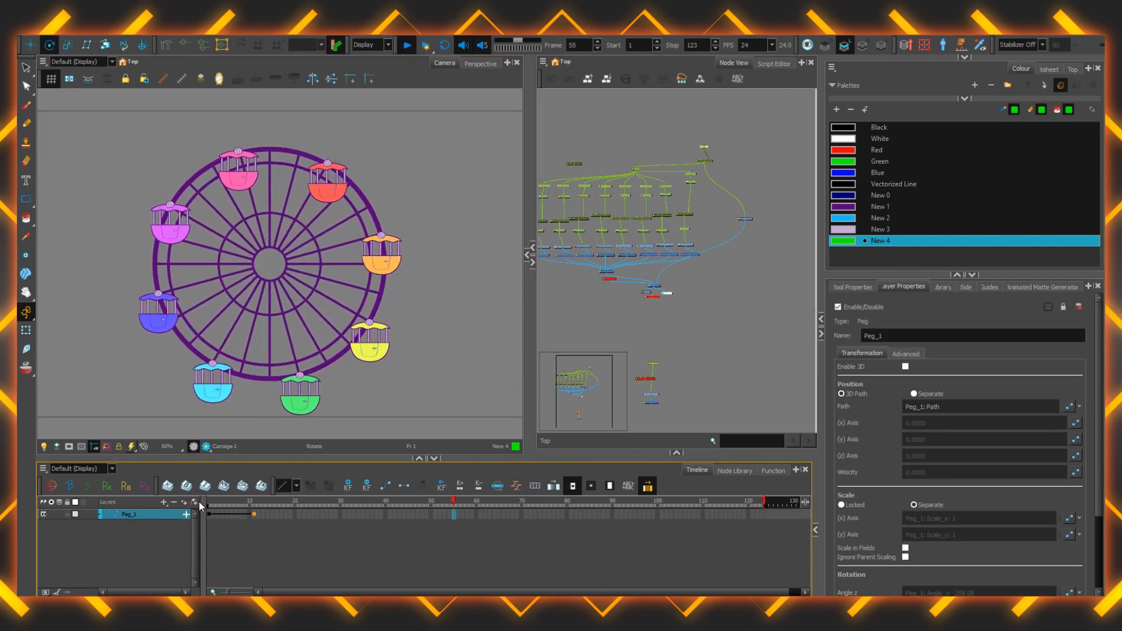
key(Return)
key(shift+comma)
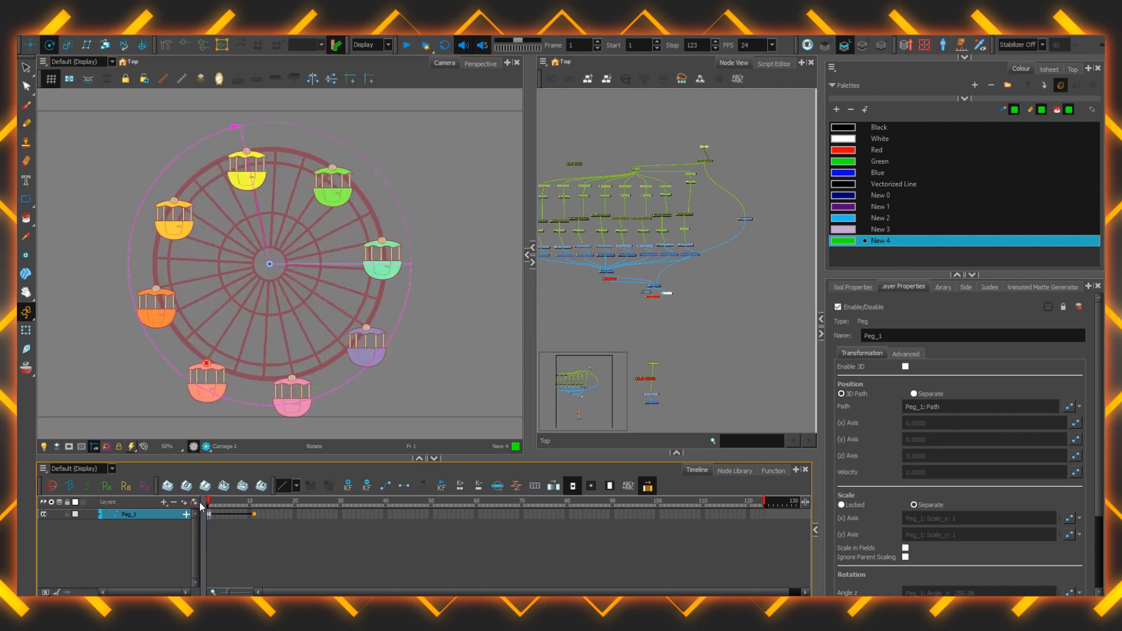
key(Return)
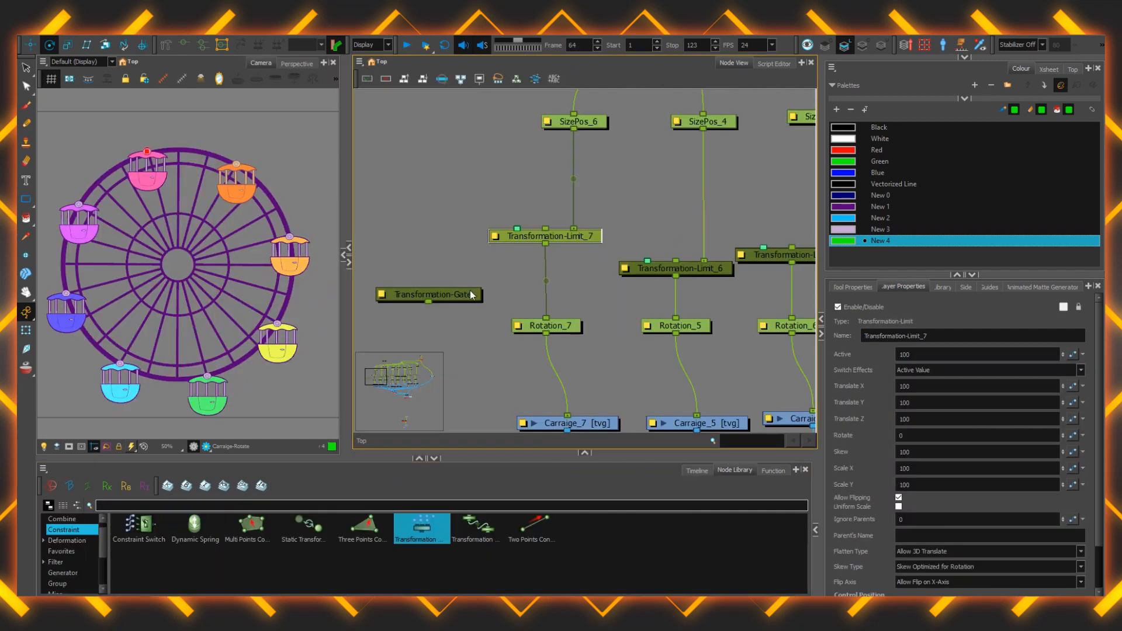
Detach Rotation_7 from Transformation-Limit_7 and connect Transformation-Limit_7 to the Transformation-Gate node
click(474, 281)
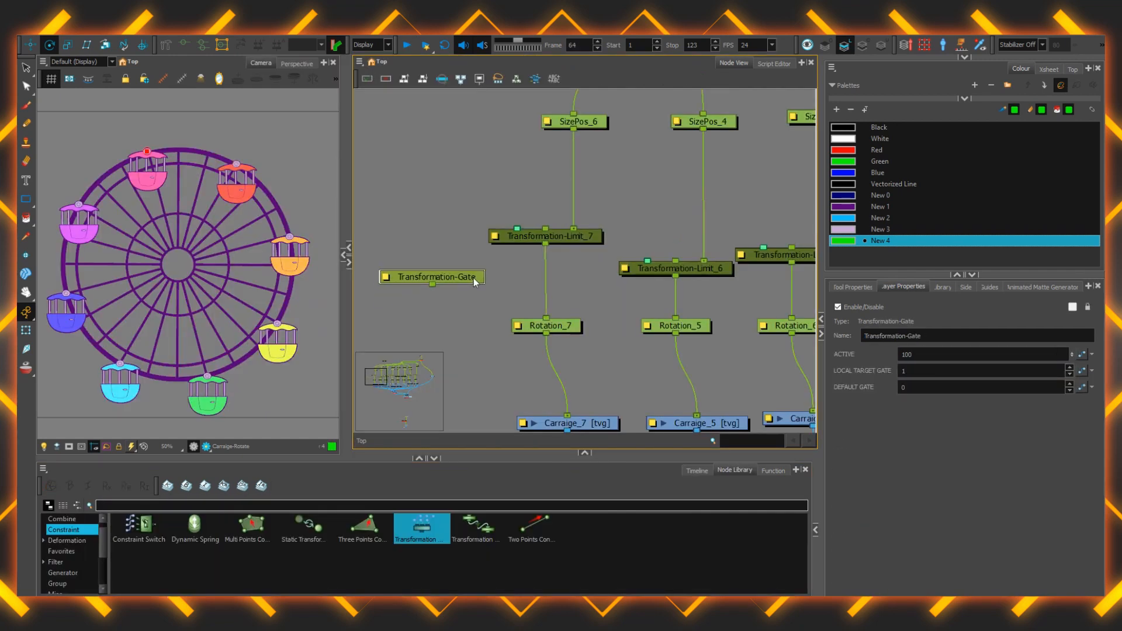
drag(475, 282, 474, 290)
drag(582, 331, 577, 300)
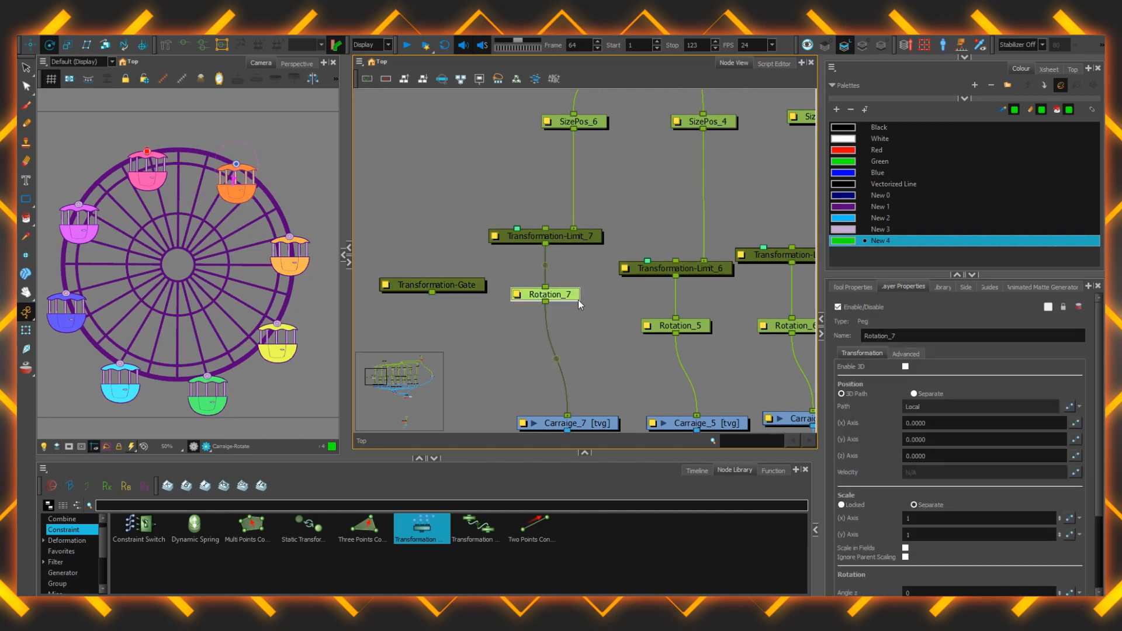
drag(577, 300, 578, 360)
drag(545, 346, 478, 298)
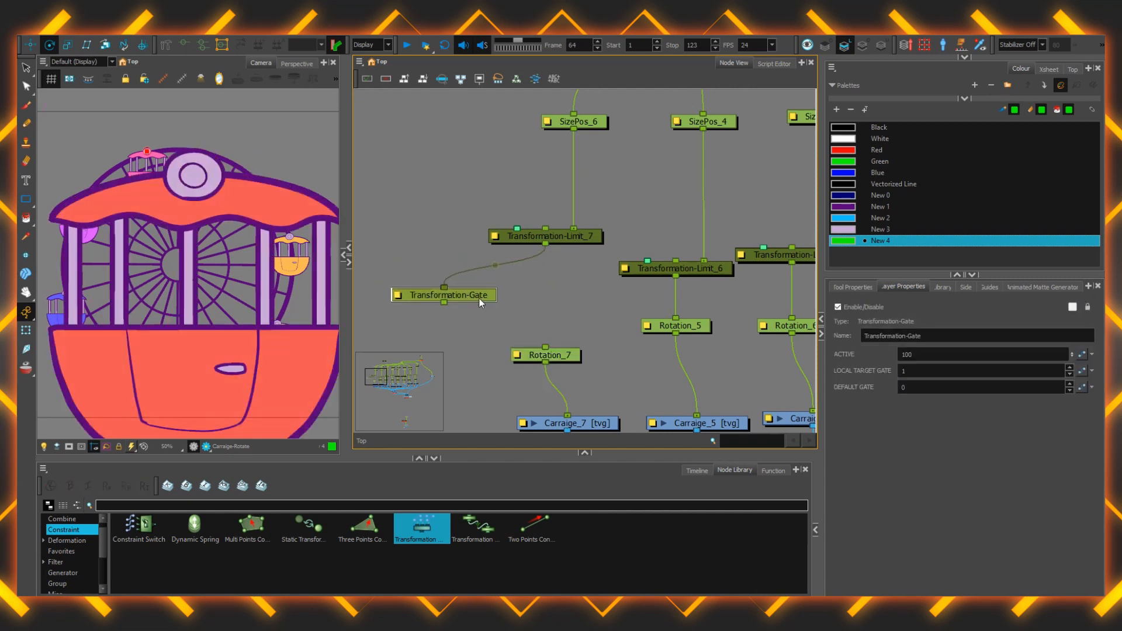
Connect Peg_1 as the other input of Transformation-Gate and wire the gate's output to Rotation_7
scroll(514, 324, down, 5)
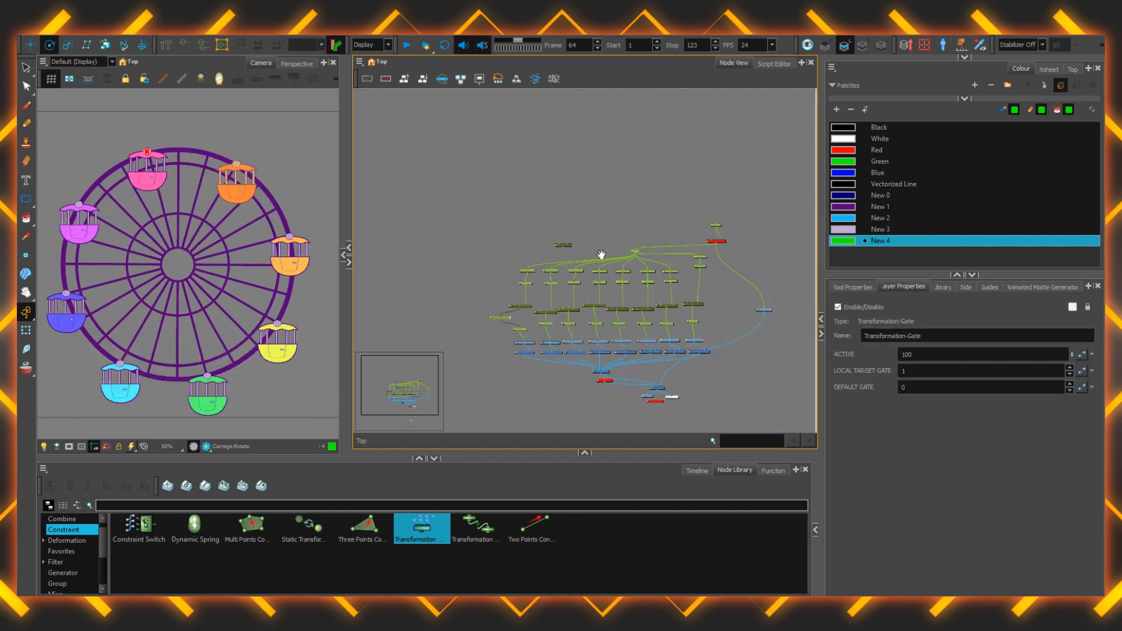
scroll(551, 275, up, 5)
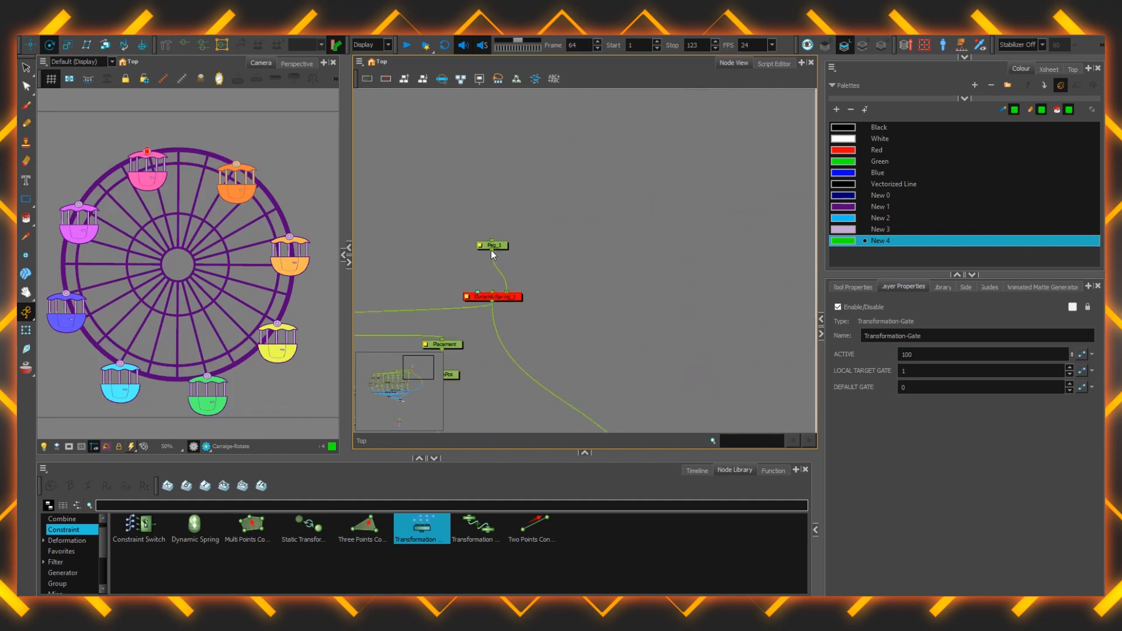
drag(491, 252, 543, 338)
scroll(574, 255, up, 5)
key(d)
key(a)
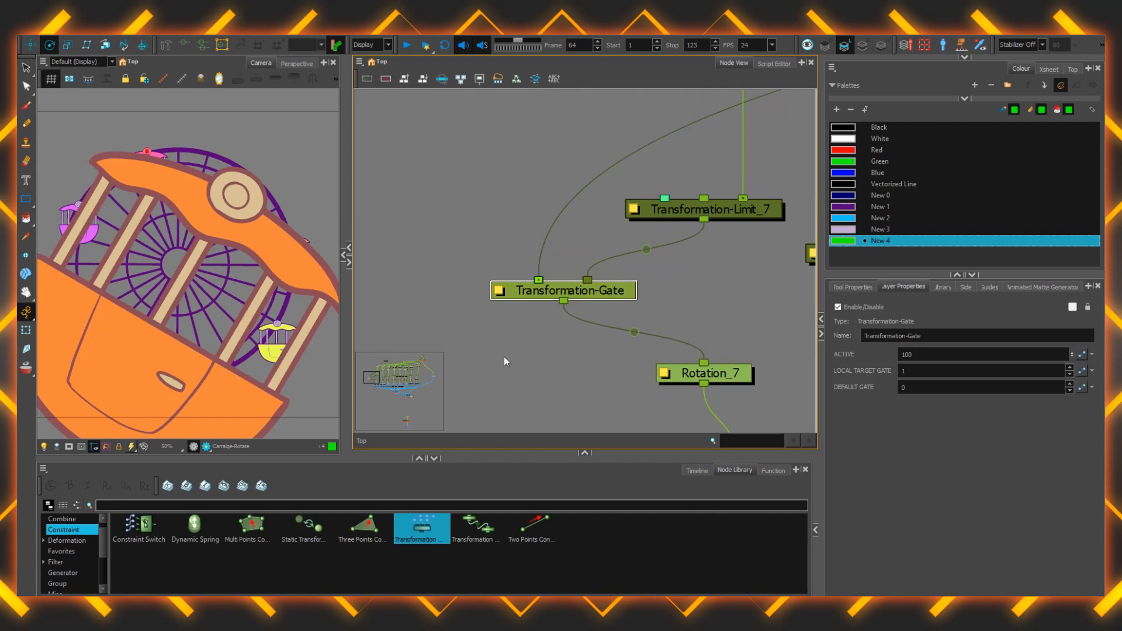
Test Transformation-Gate with Active at 0 and set the value to 50
double_click(908, 354)
text(0)
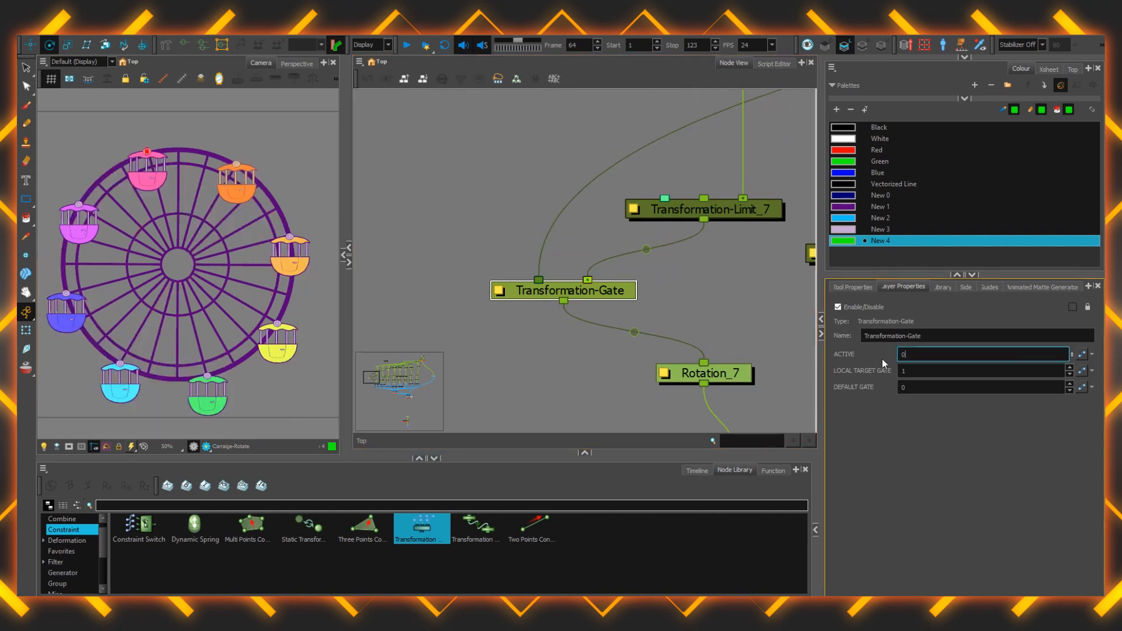
key(BackSpace)
text(50)
key(Return)
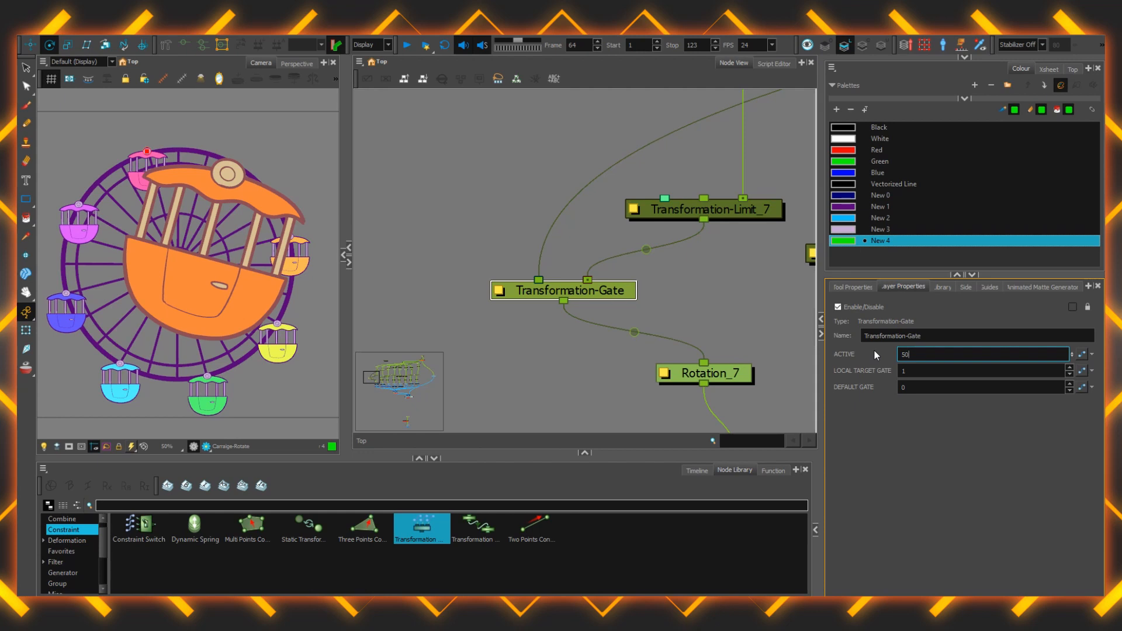
Add a Constraint-Switch node above Transformation-Gate and set the gate's Active value to 100
drag(151, 524, 354, 225)
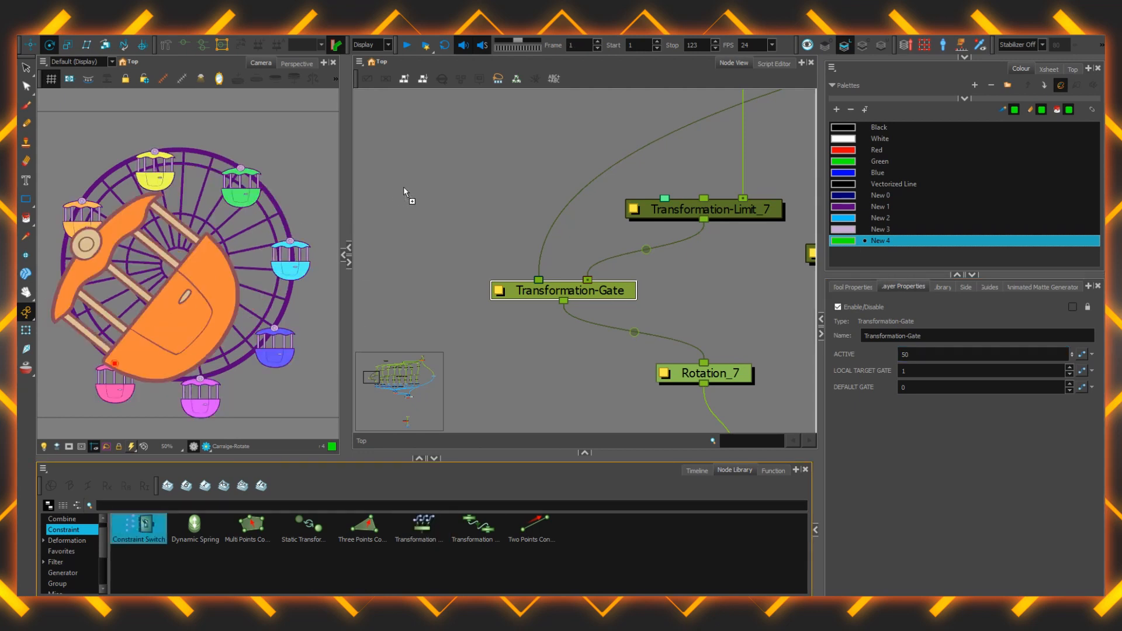
drag(404, 192, 409, 191)
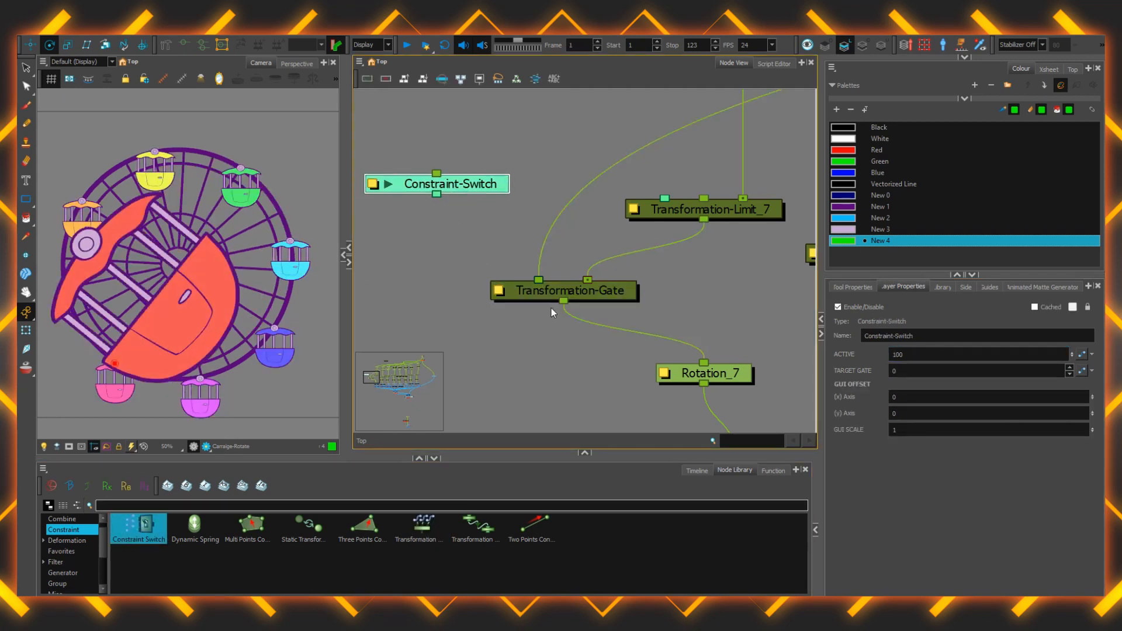
drag(480, 187, 493, 169)
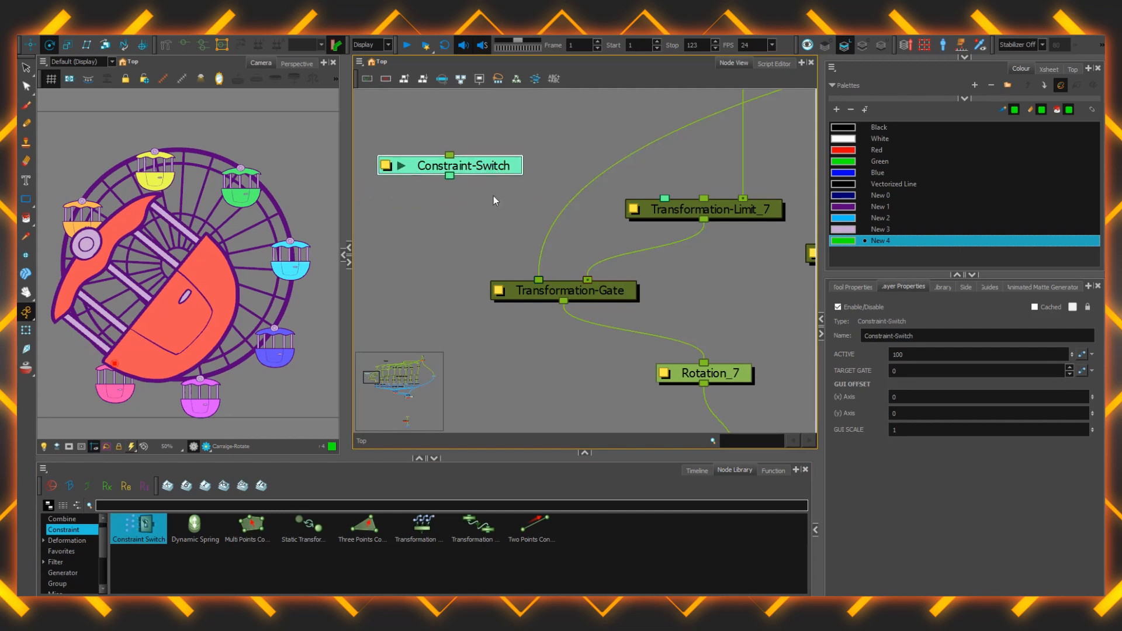
click(539, 298)
drag(929, 355, 887, 351)
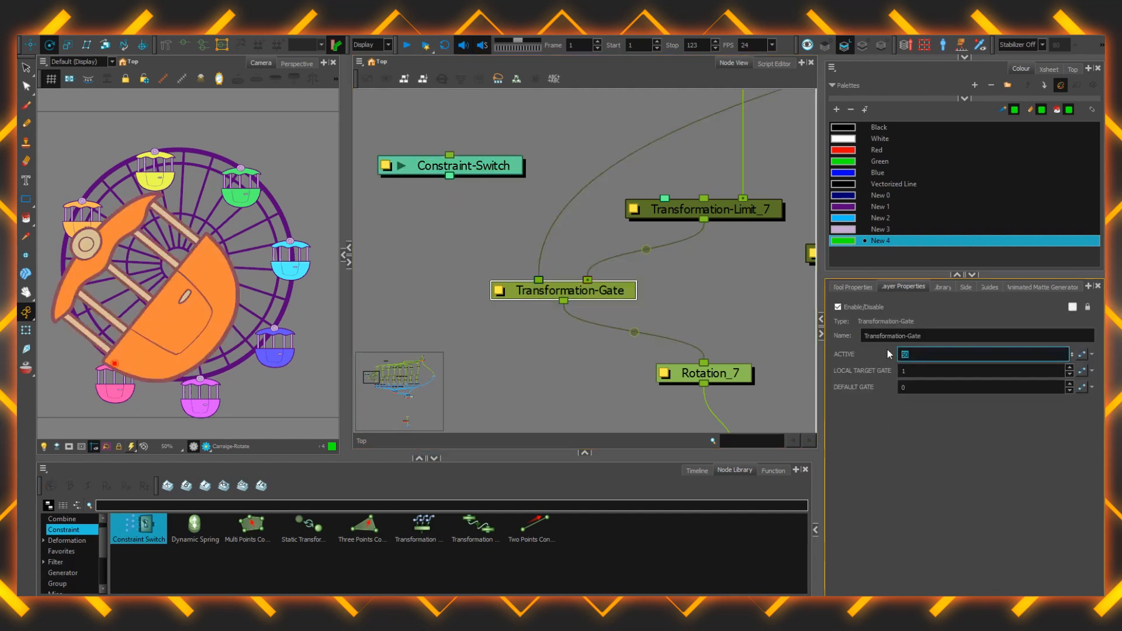
text(100)
key(Return)
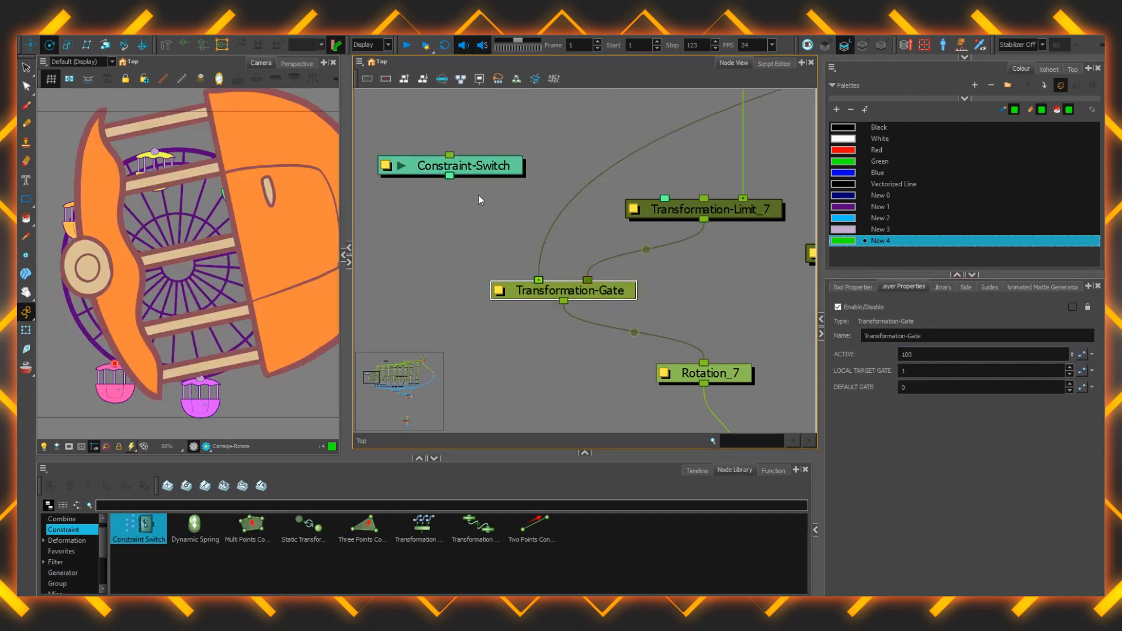
Connect Constraint-Switch, with Active set to 50, to Transformation-Gate and insert a Dynamic-Spring node between them
mouse_move(449, 177)
mouse_down()
mouse_move(505, 301)
mouse_move(520, 287)
mouse_move(464, 183)
mouse_up()
drag(909, 355, 867, 356)
key(Return)
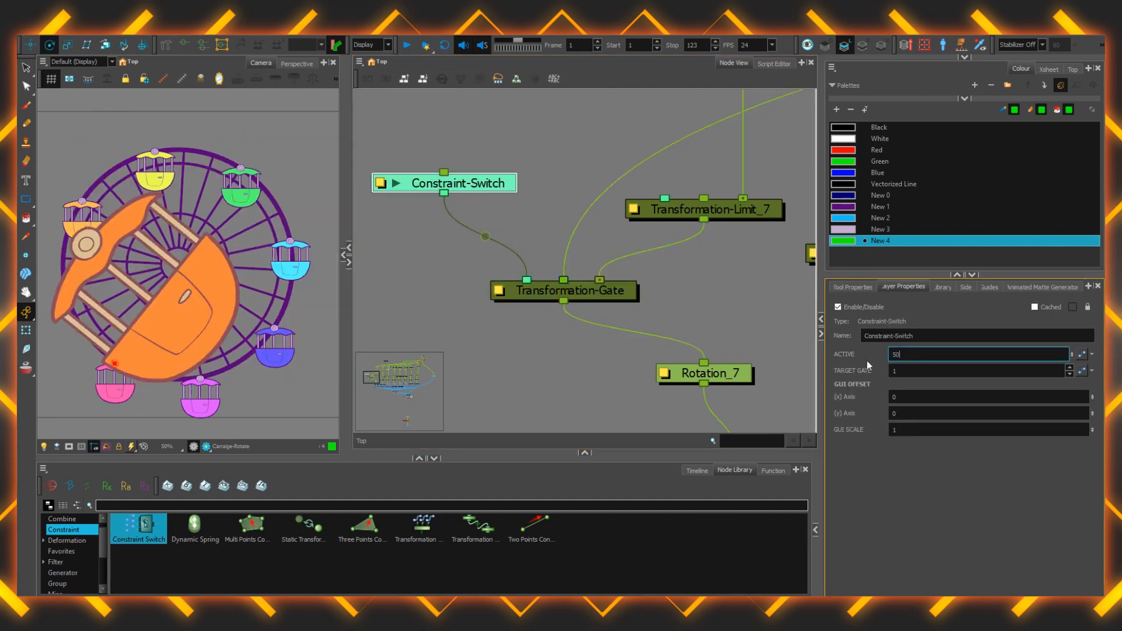
drag(195, 525, 465, 250)
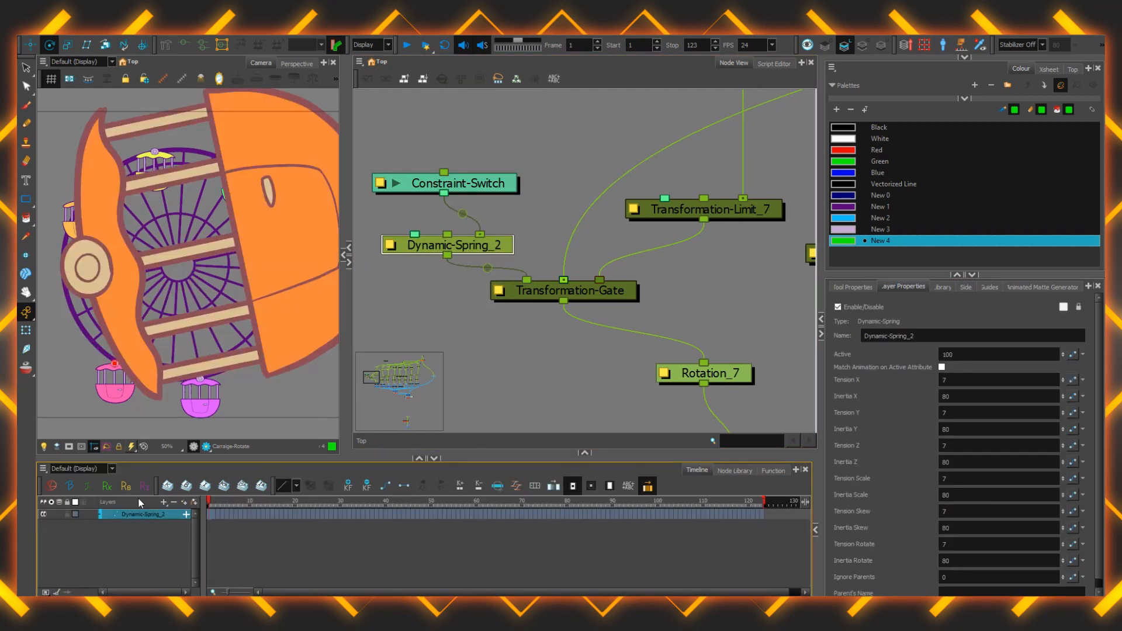
Play back the Ferris wheel's Peg_1 animation to review the slower rotation
key(shift+Return)
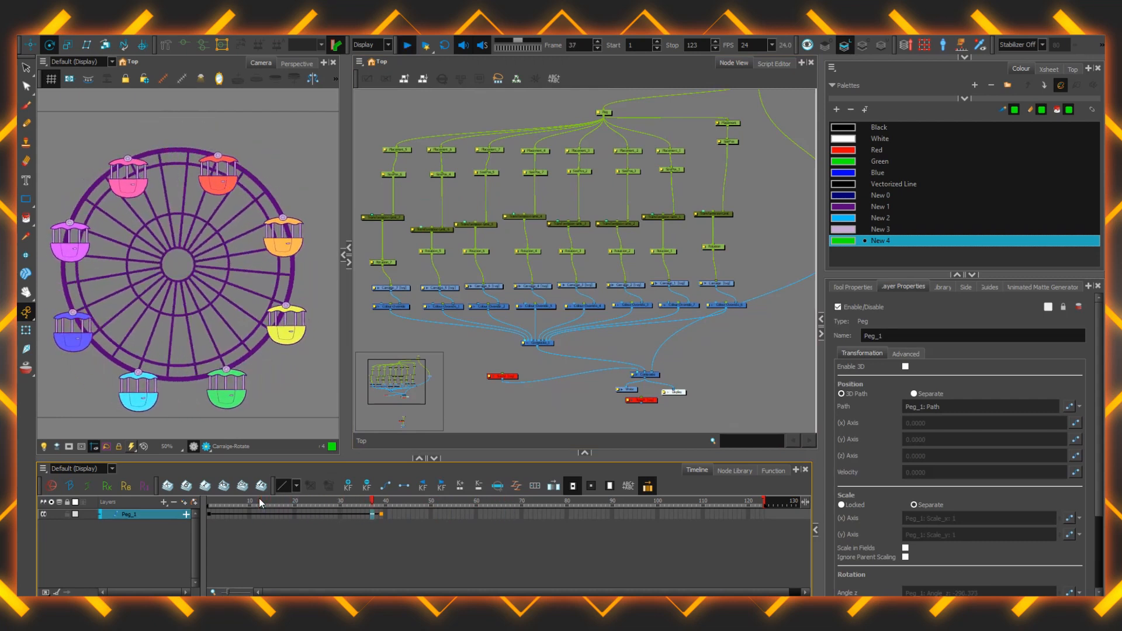
key(shift+Return)
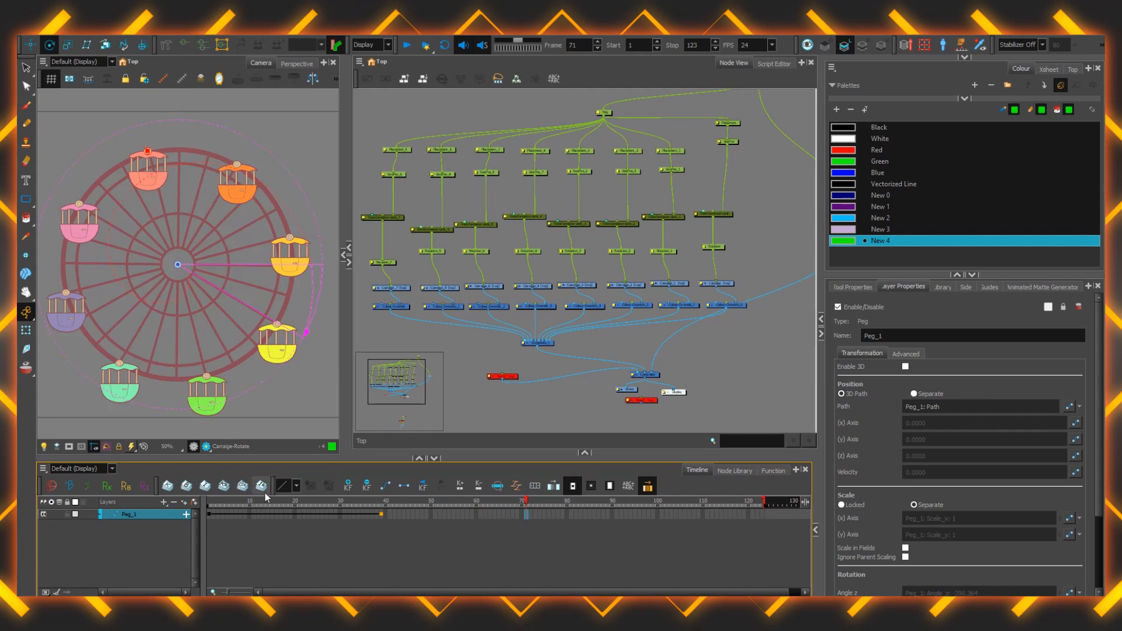
Add keyframes to all eight Rotation pegs at frames 44, 49, 53 and 57
drag(364, 242, 725, 266)
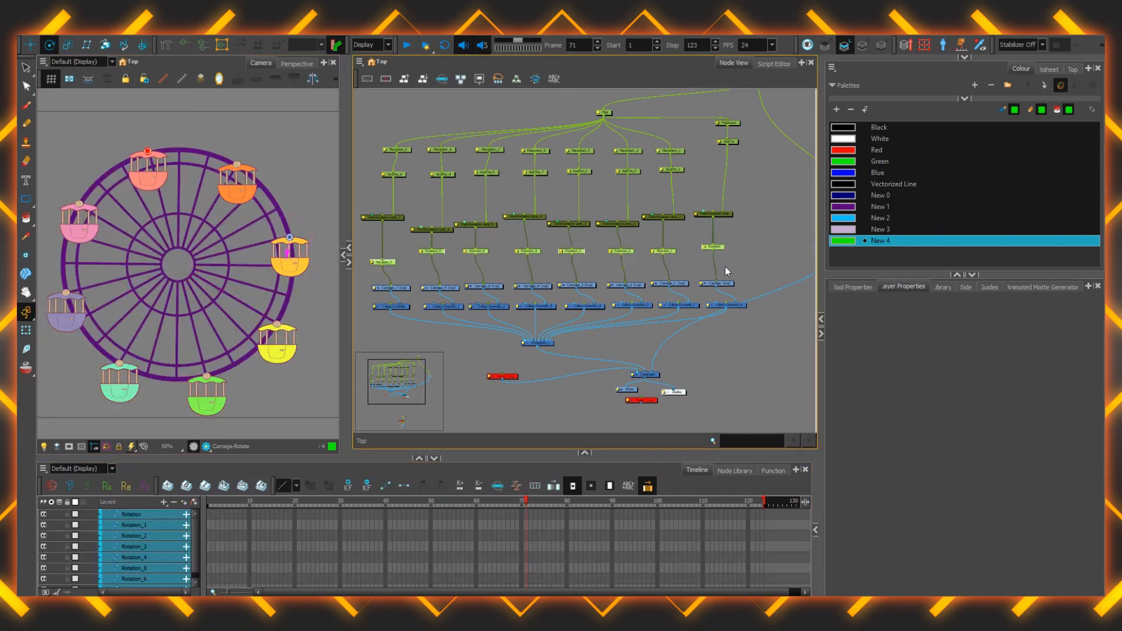
drag(221, 460, 221, 382)
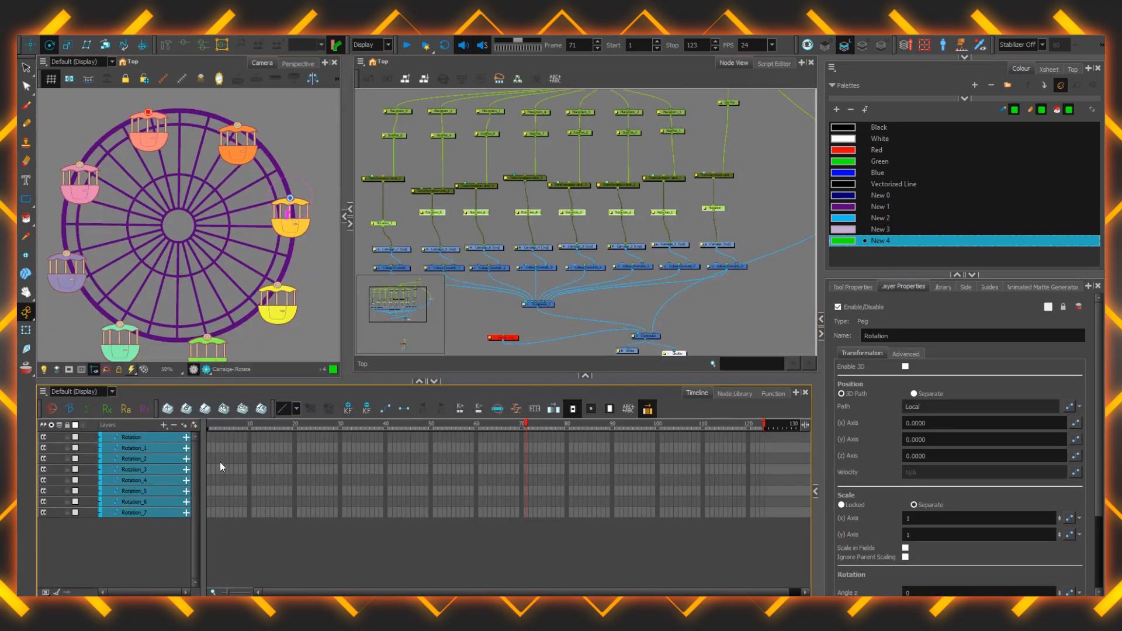
click(404, 427)
key(F6)
click(426, 426)
key(F6)
click(445, 426)
key(F6)
click(463, 427)
click(426, 427)
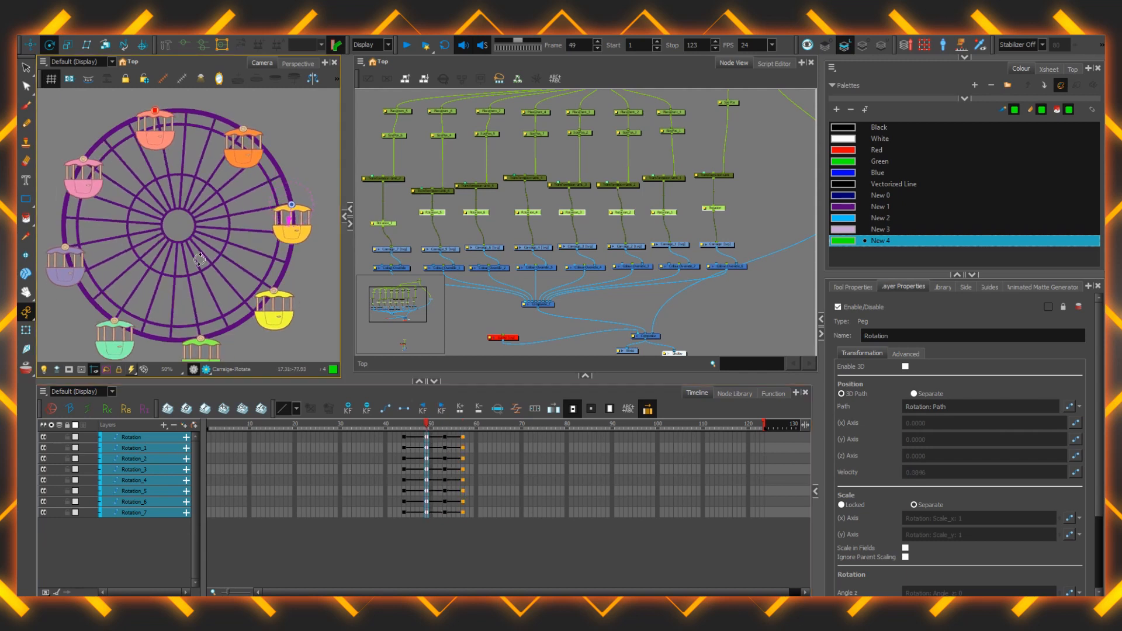
Rotate the carriages slightly at frame 49 and add another keyframe to the Rotation pegs at frame 60
mouse_move(310, 327)
mouse_down()
mouse_move(331, 324)
mouse_move(308, 333)
mouse_move(316, 324)
mouse_up()
key(period)
key(period)
key(period)
key(period)
key(period)
key(period)
key(period)
key(period)
key(period)
key(period)
key(period)
key(F6)
Select the Rotation pegs' keyframes from frame 44 to 60 and scrub through the carriage swing
key(comma)
key(comma)
key(comma)
drag(403, 437, 475, 512)
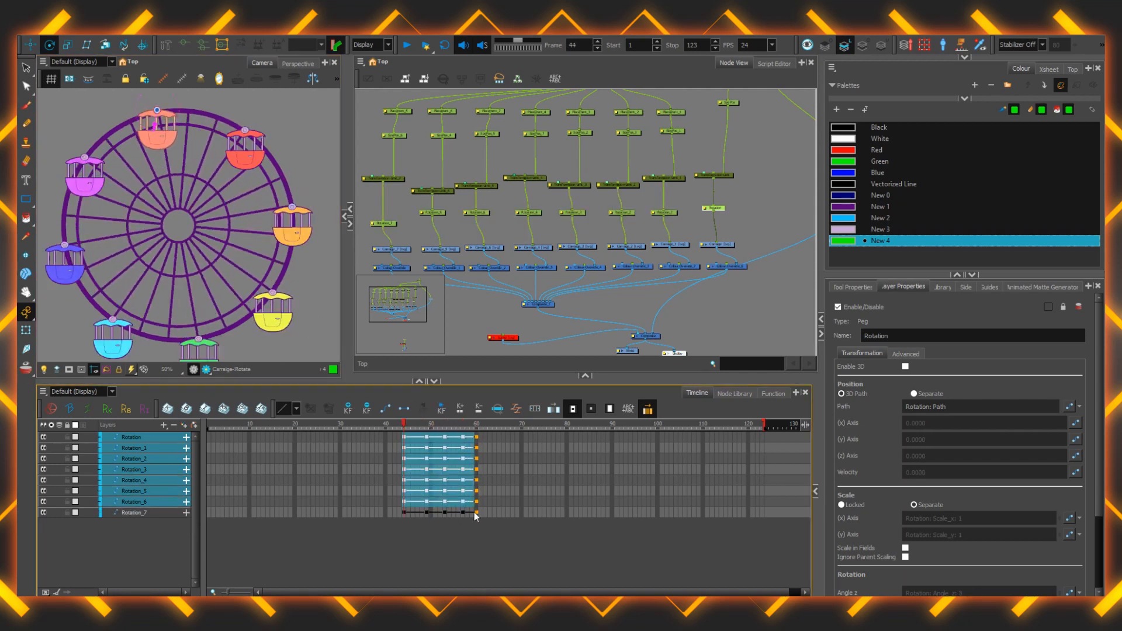
drag(418, 433, 508, 431)
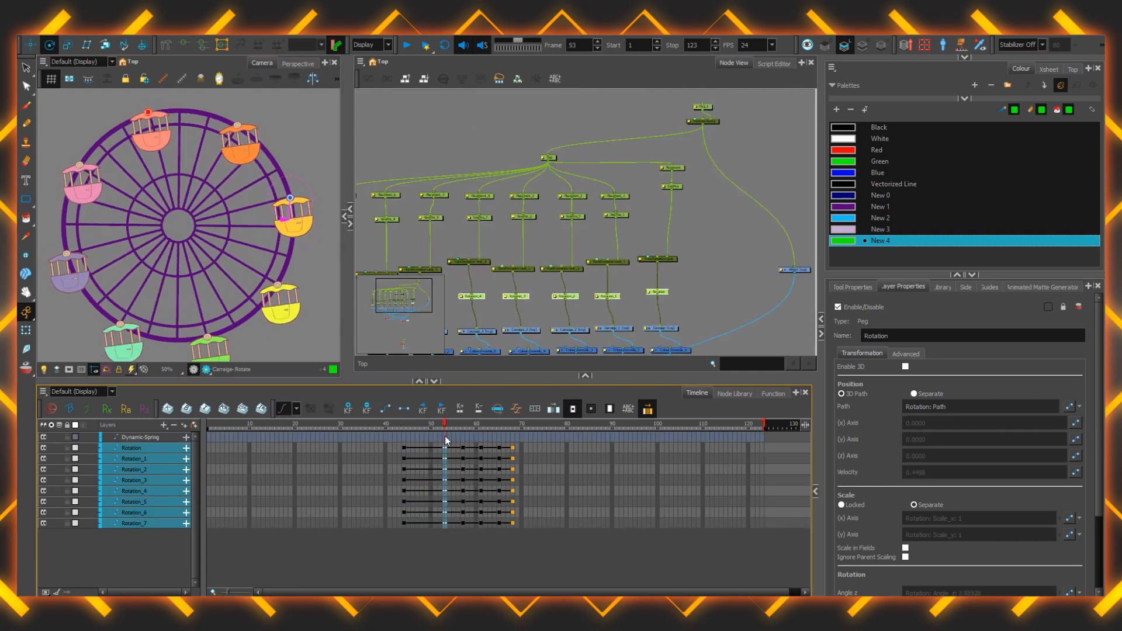
Rotate the carriages at frame 67 for the next swing and adjust the Rotation pegs' keyframes that follow it
drag(280, 334, 270, 345)
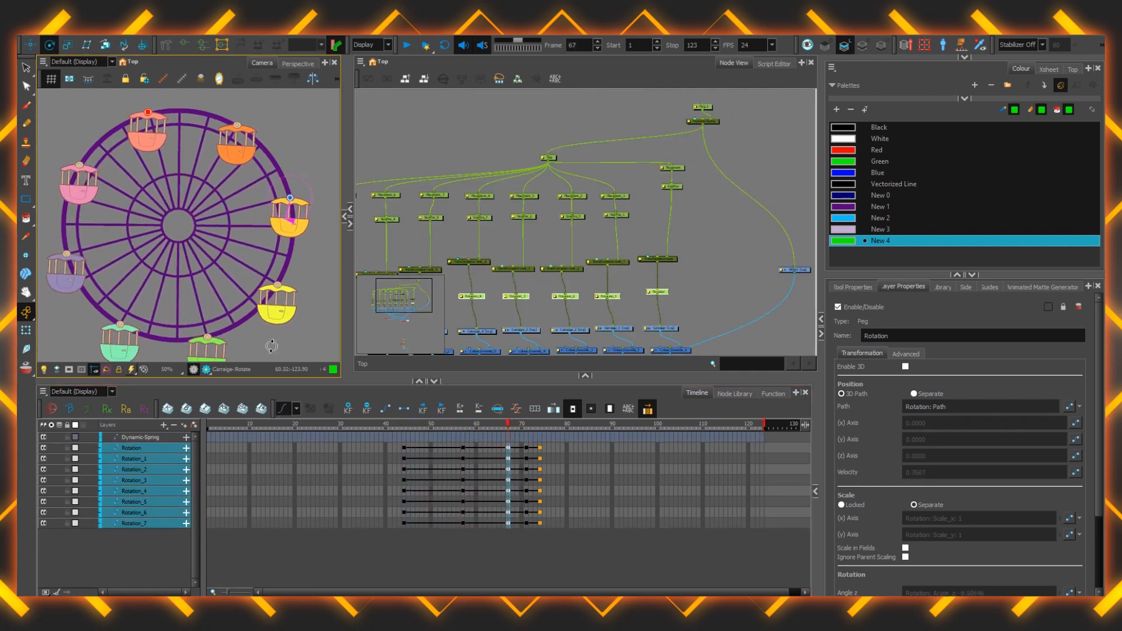
key(period)
key(period)
key(period)
key(period)
drag(527, 448, 518, 523)
drag(549, 449, 544, 522)
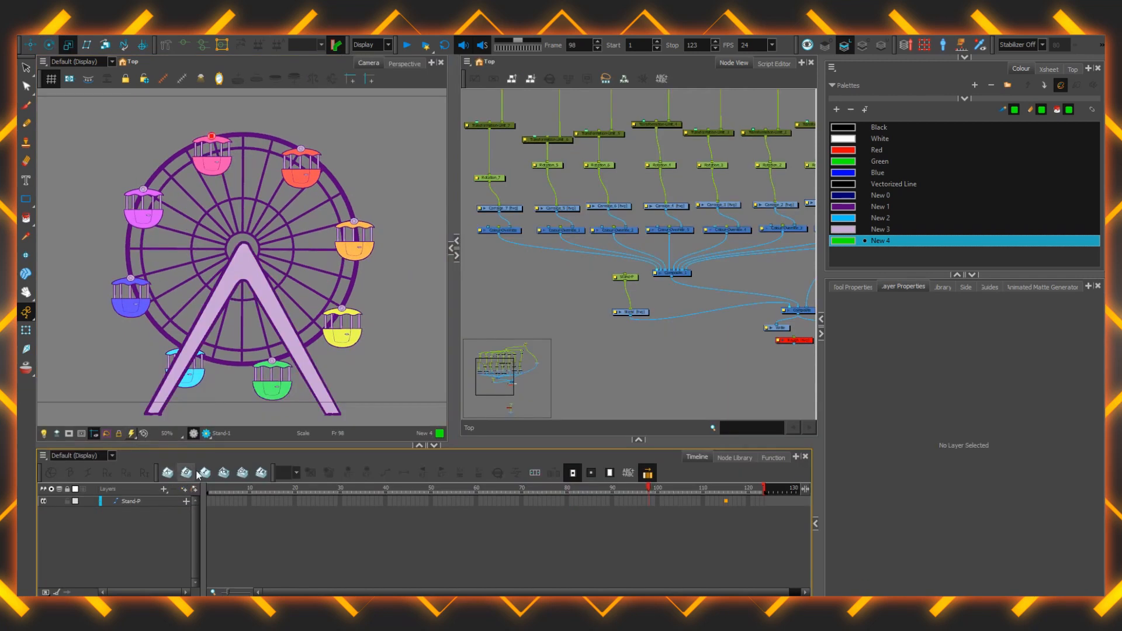
Play back the Ferris wheel animation to review the wheel's motion and the swinging carriages
key(Return)
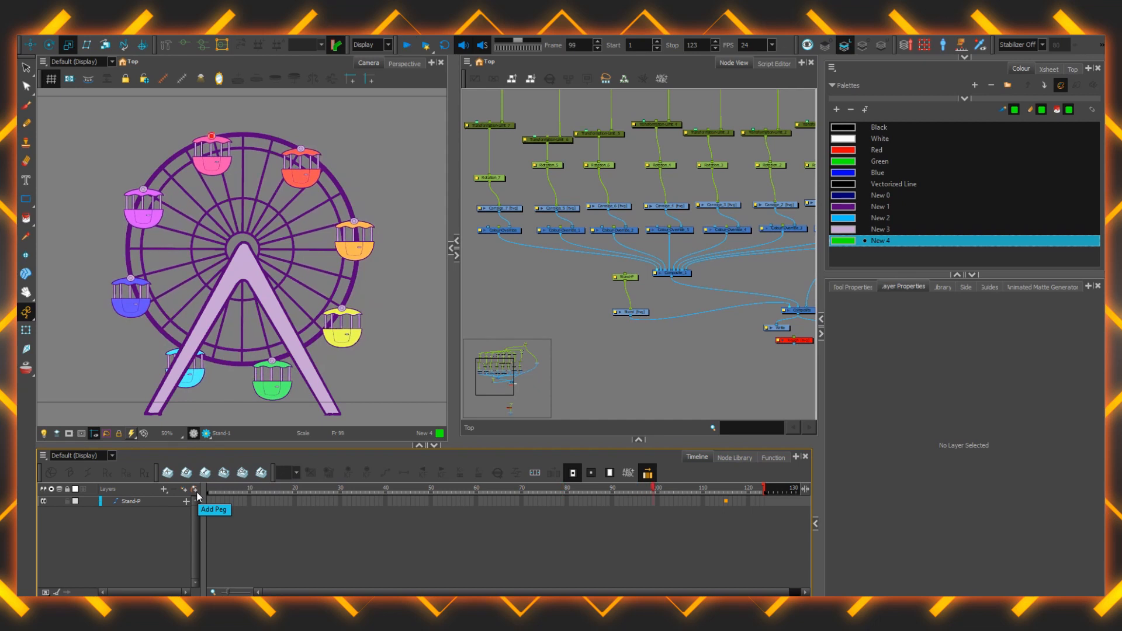
key(Return)
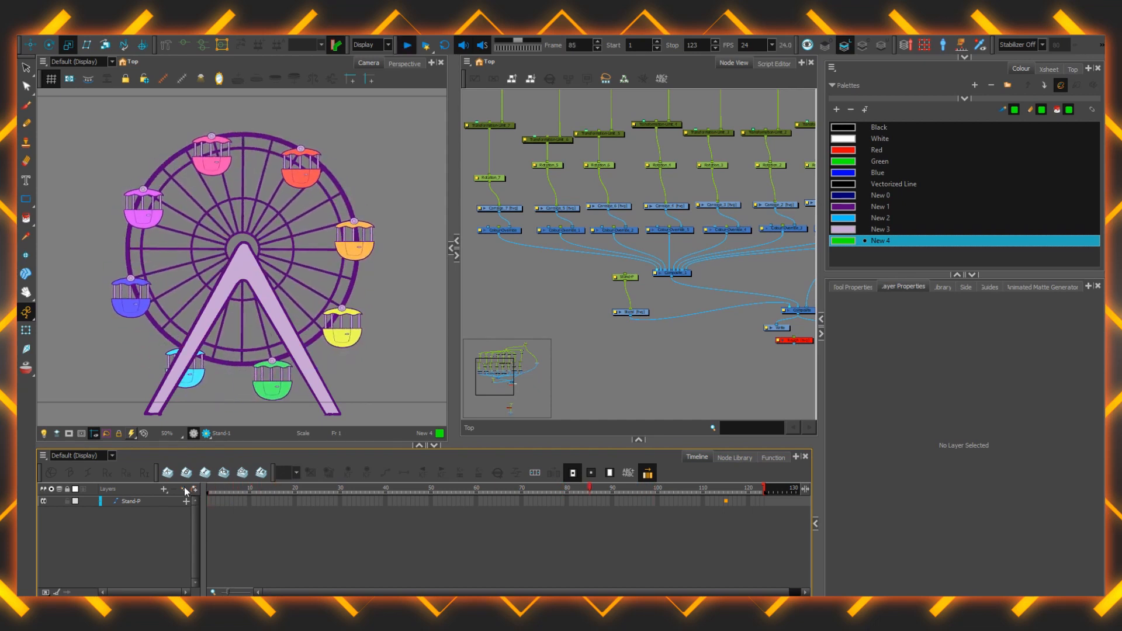